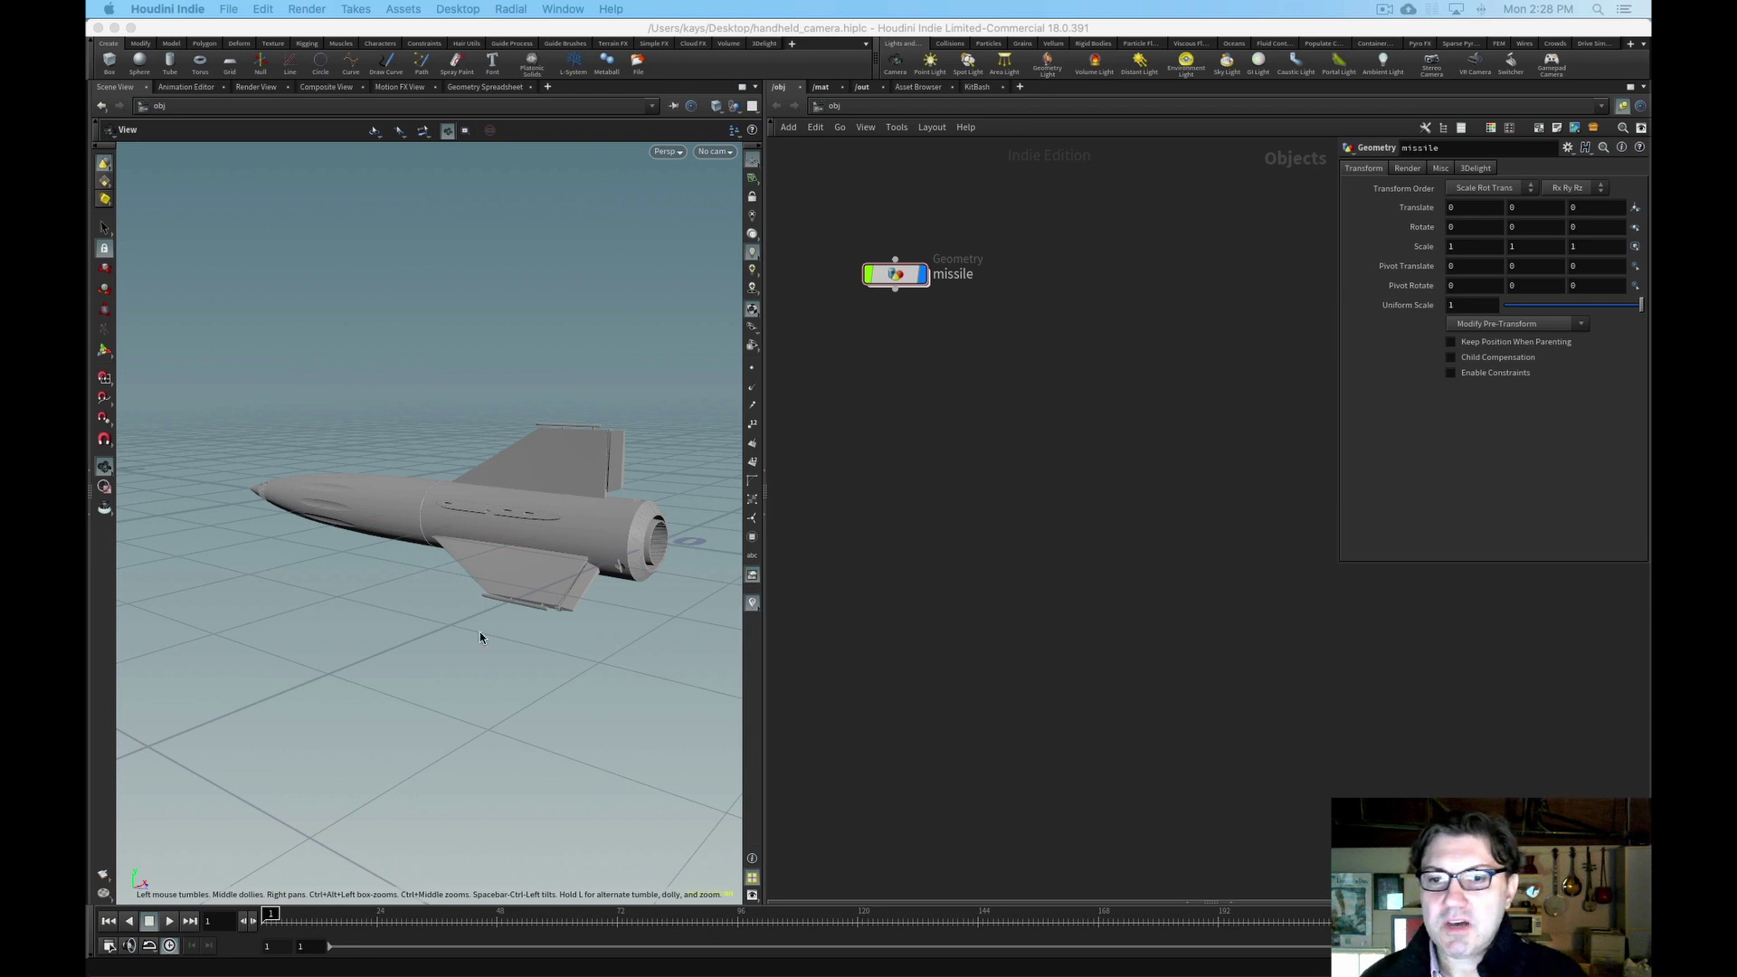
- Create a new camera from a distant view behind the missile and place its node below the missile node
left_click_drag(504, 570, 498, 481, "alt")
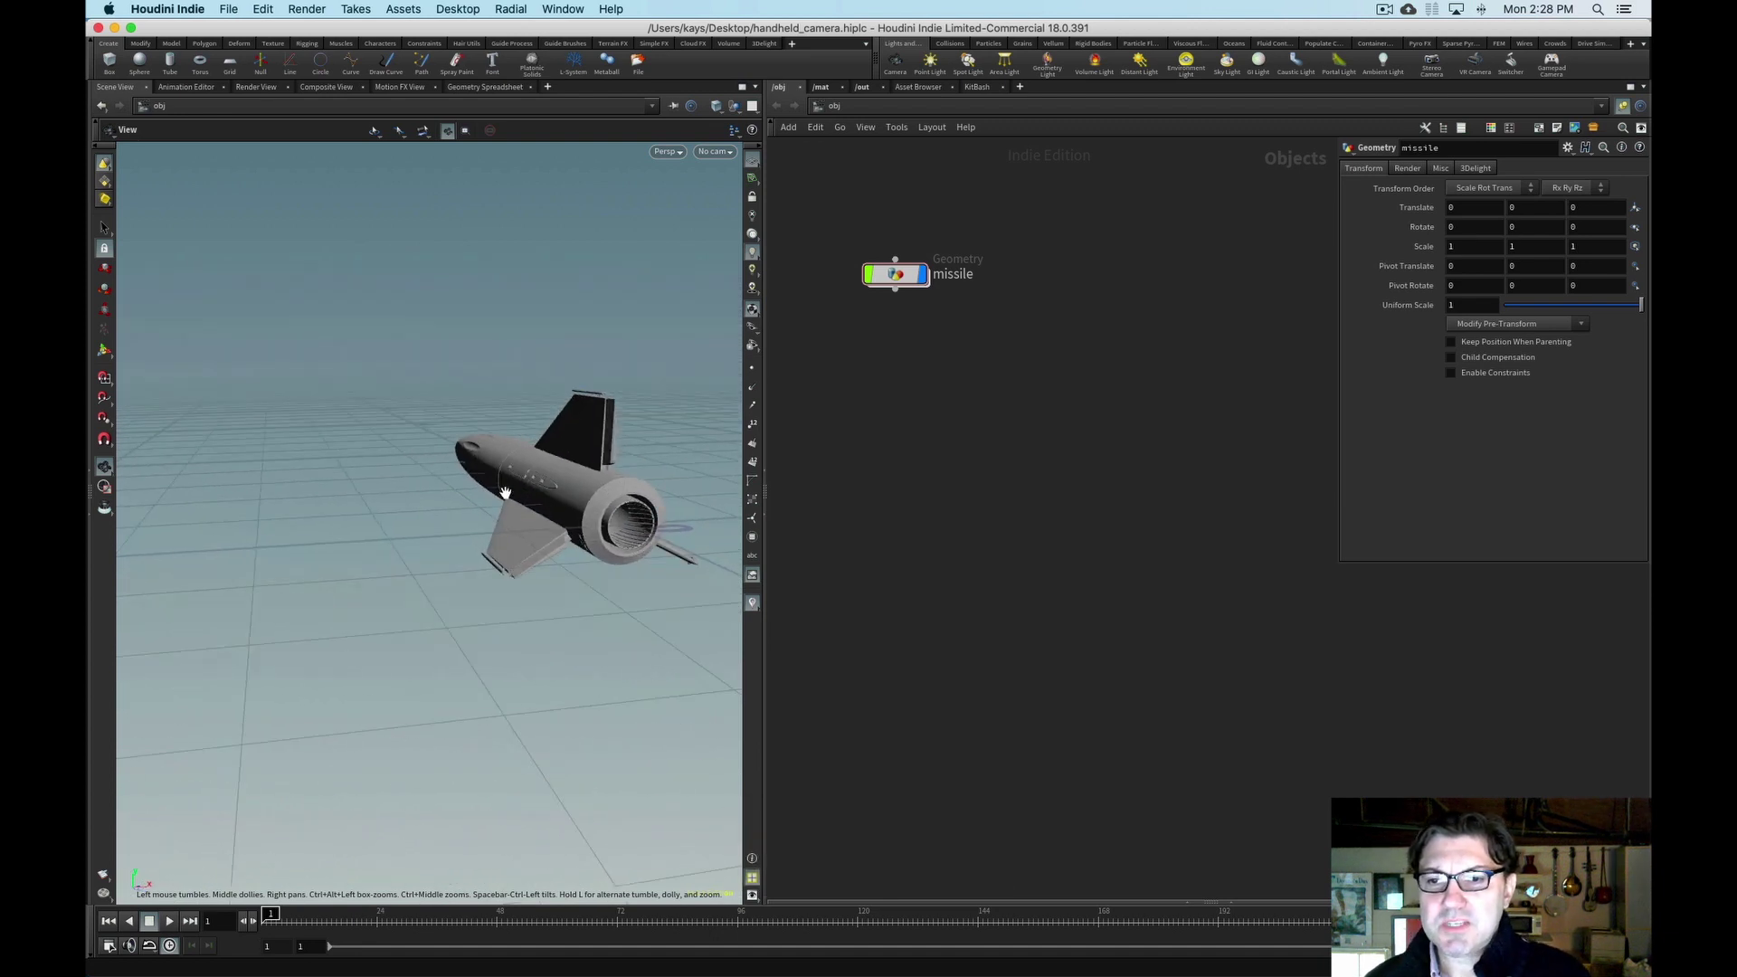
left_click_drag(505, 493, 497, 492, "alt")
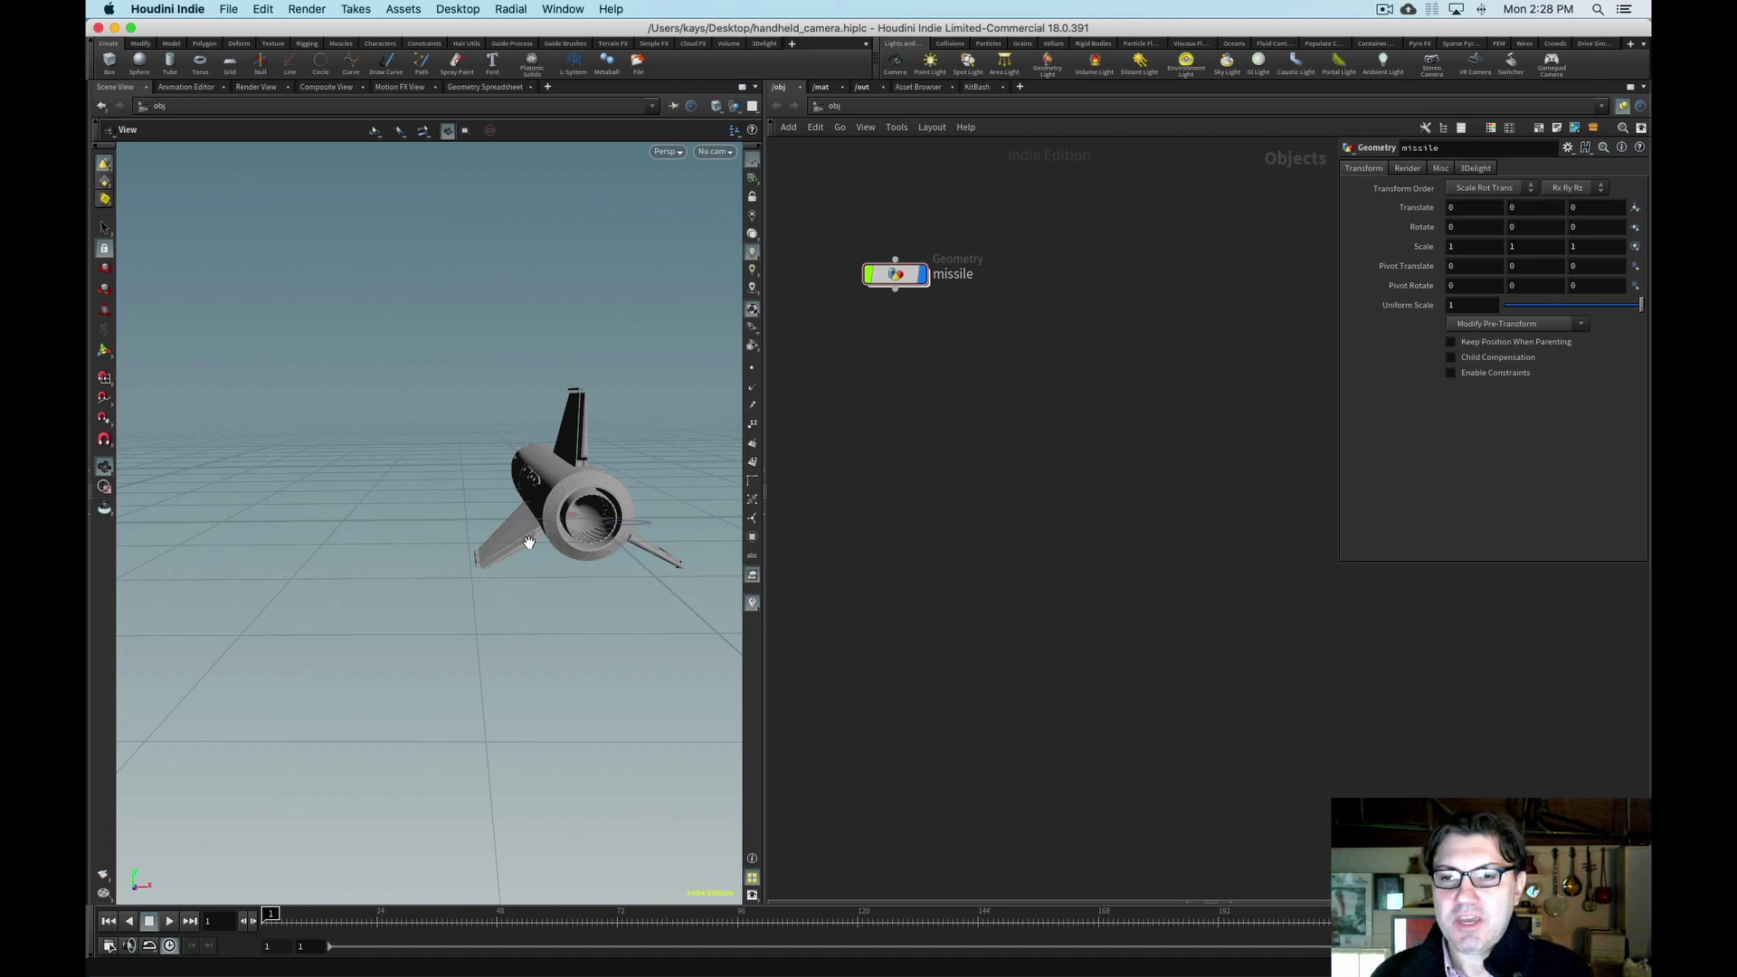
left_click_drag(522, 553, 574, 502, "alt")
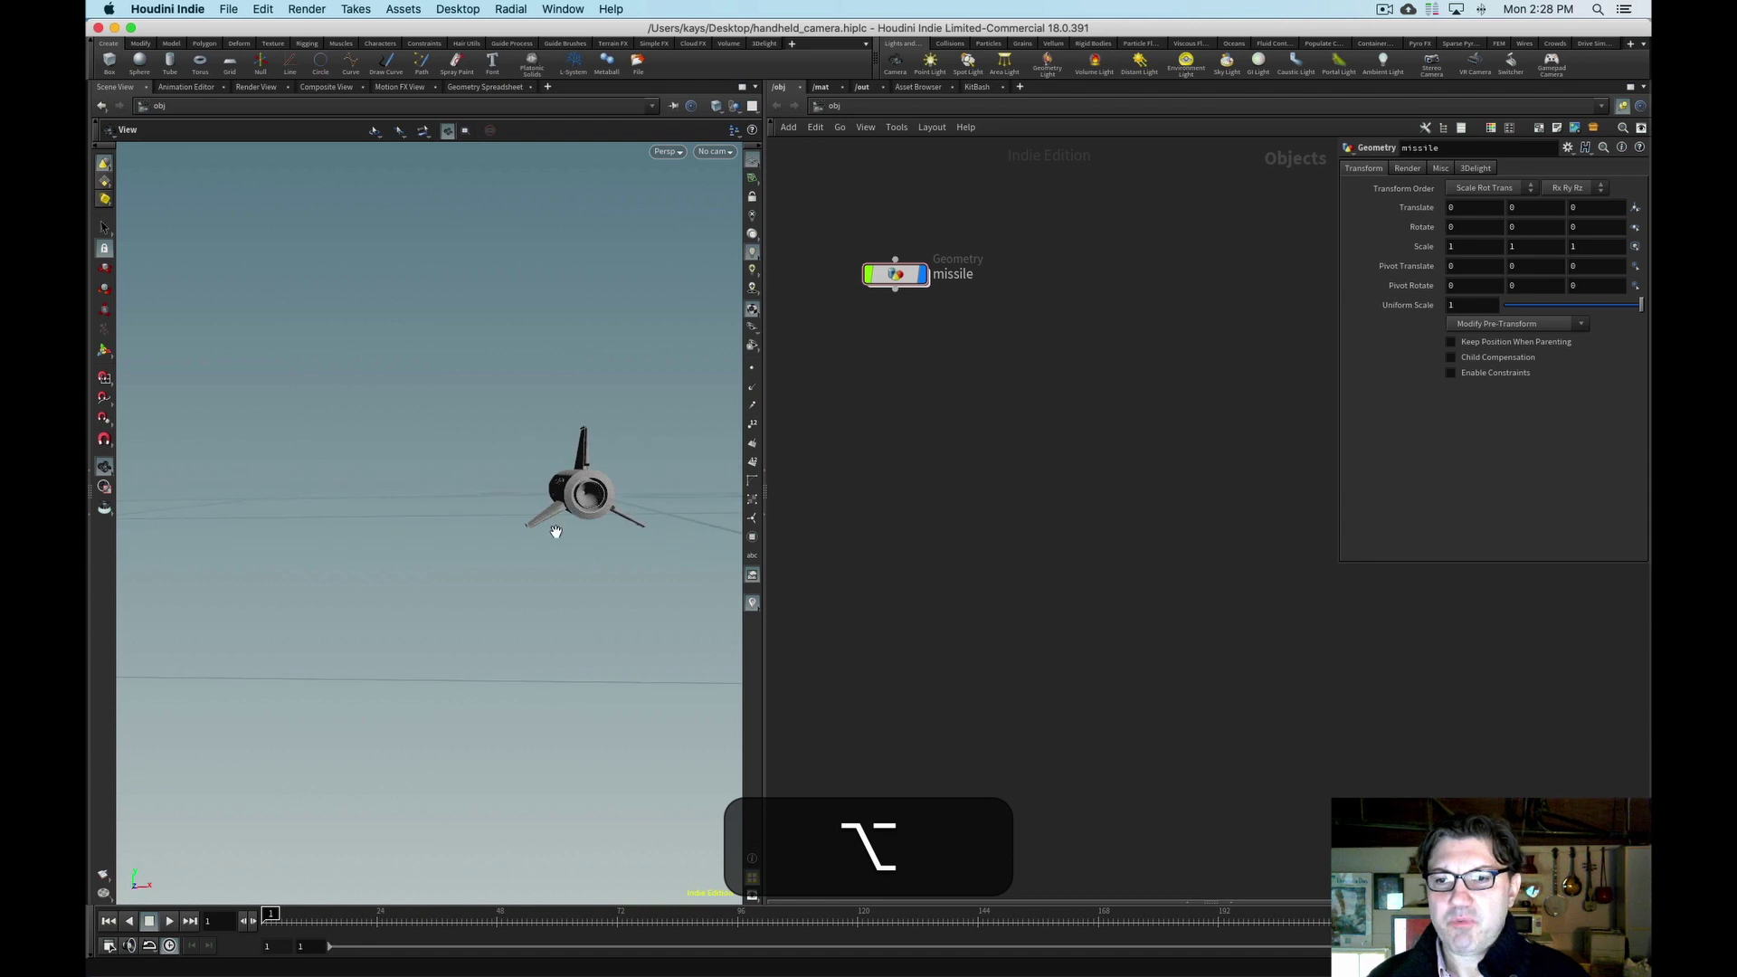
left_click(714, 151)
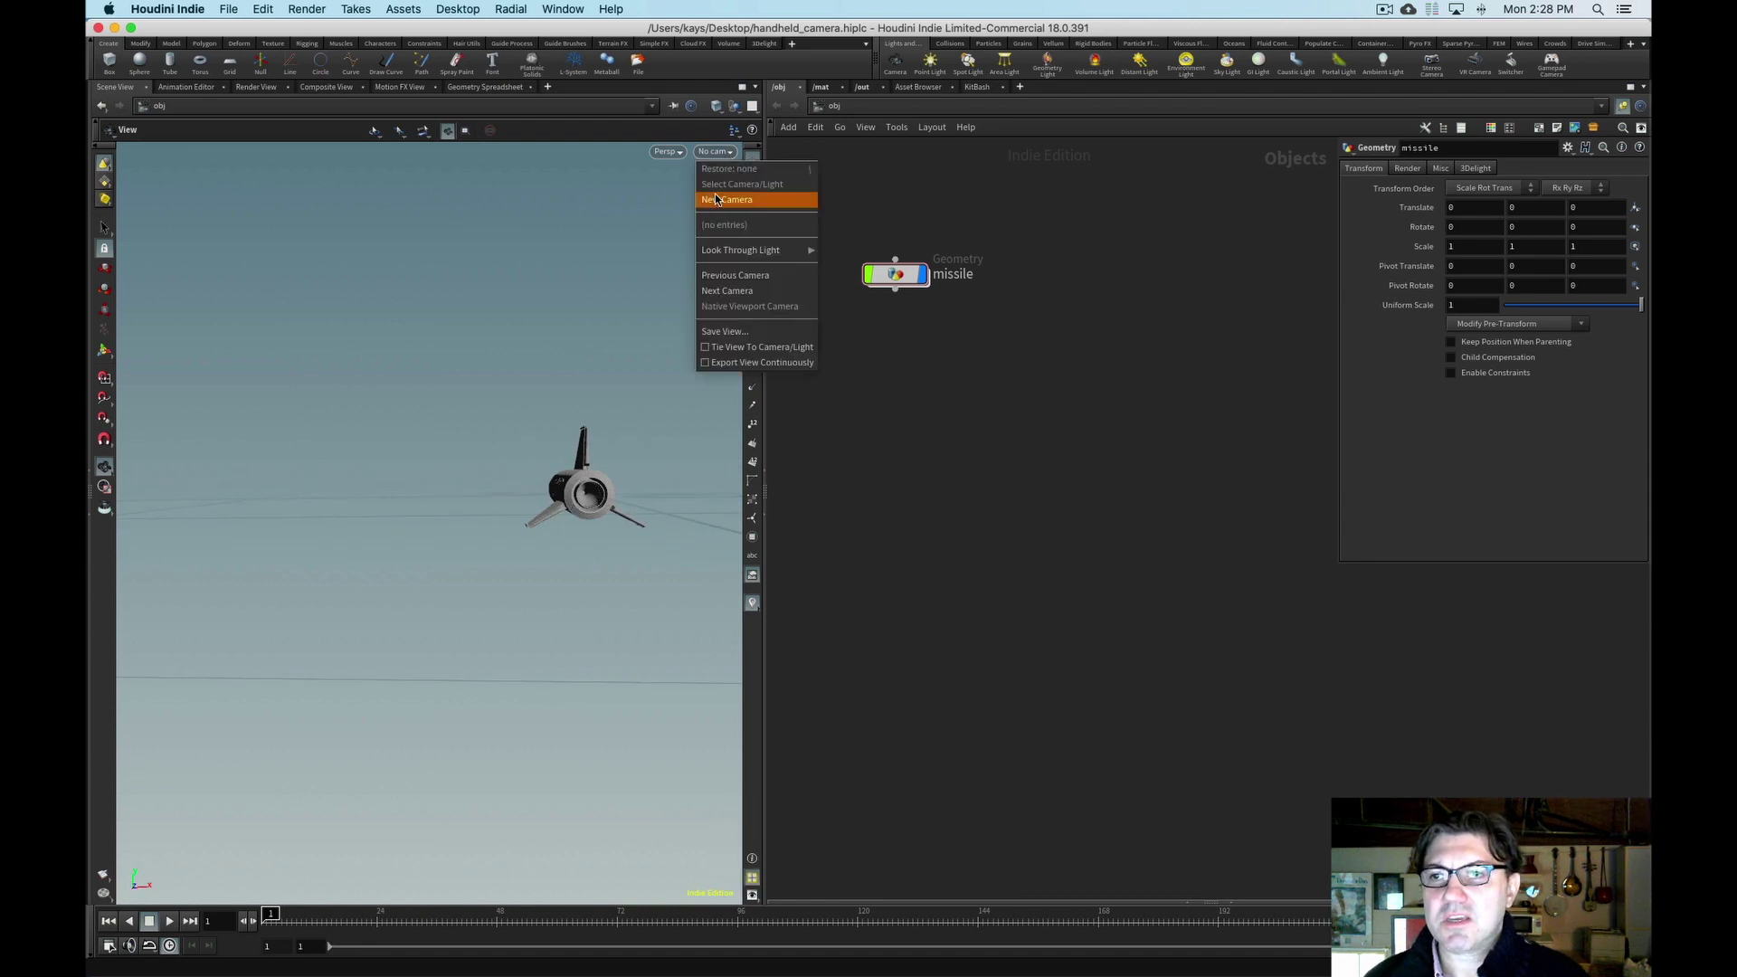
left_click(724, 198)
middle_click_drag(876, 359, 941, 396)
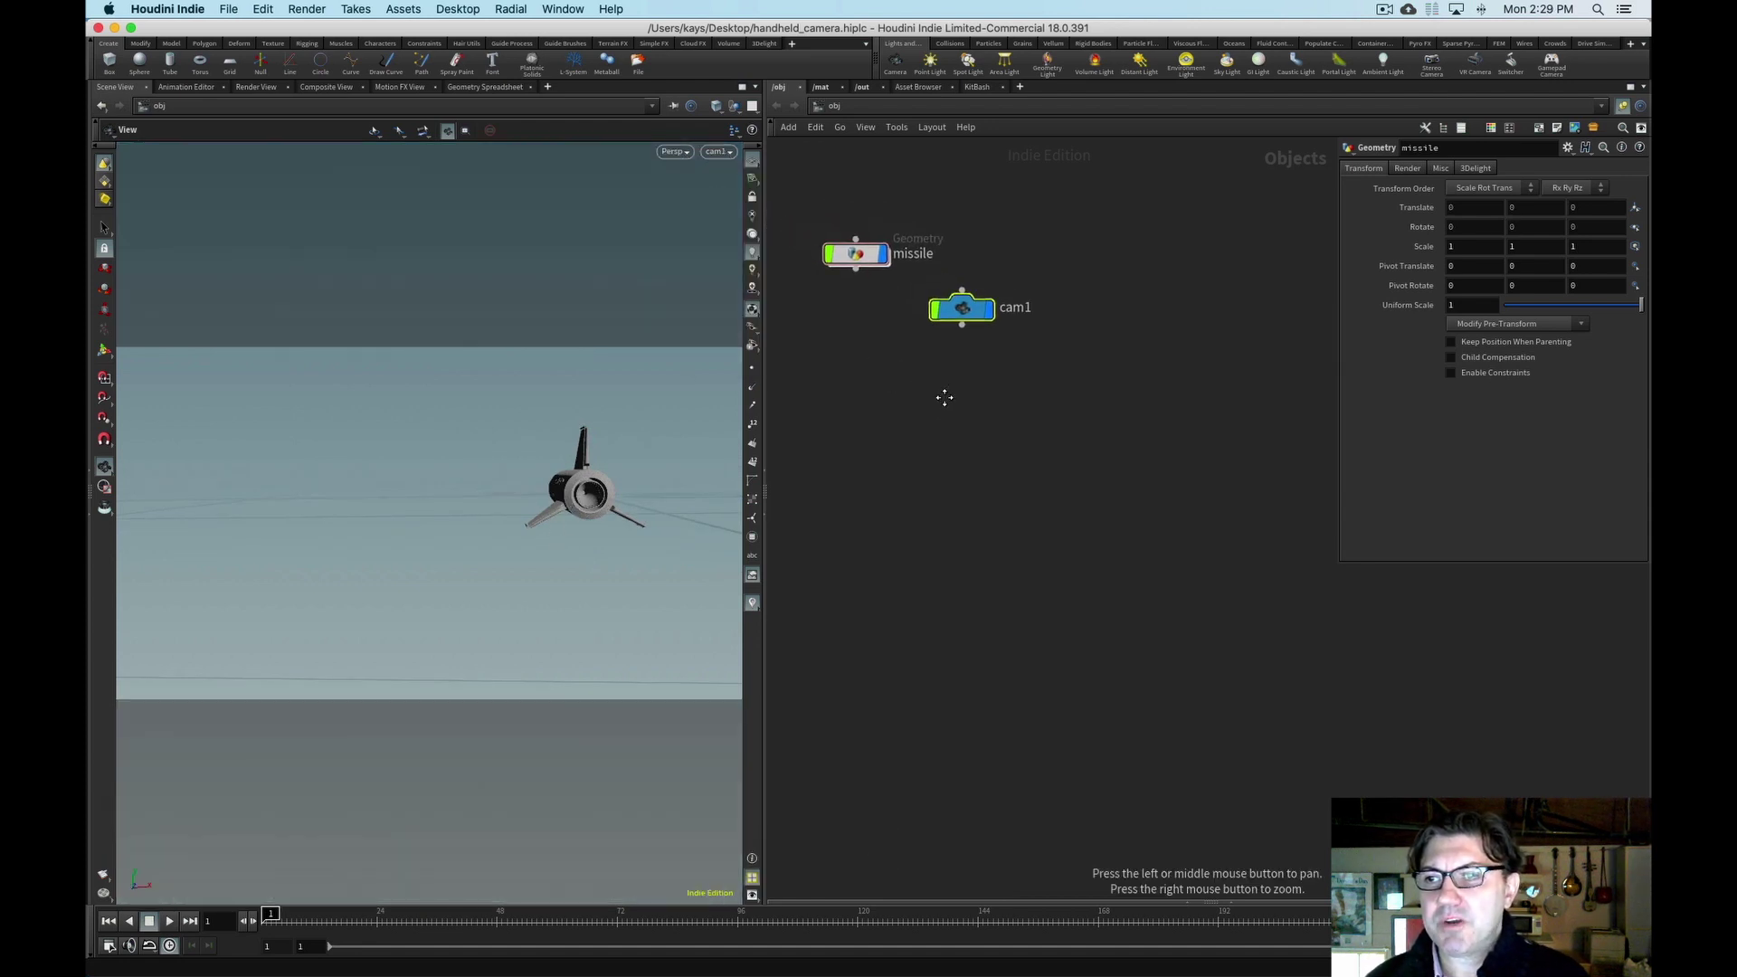
left_click_drag(961, 308, 850, 355)
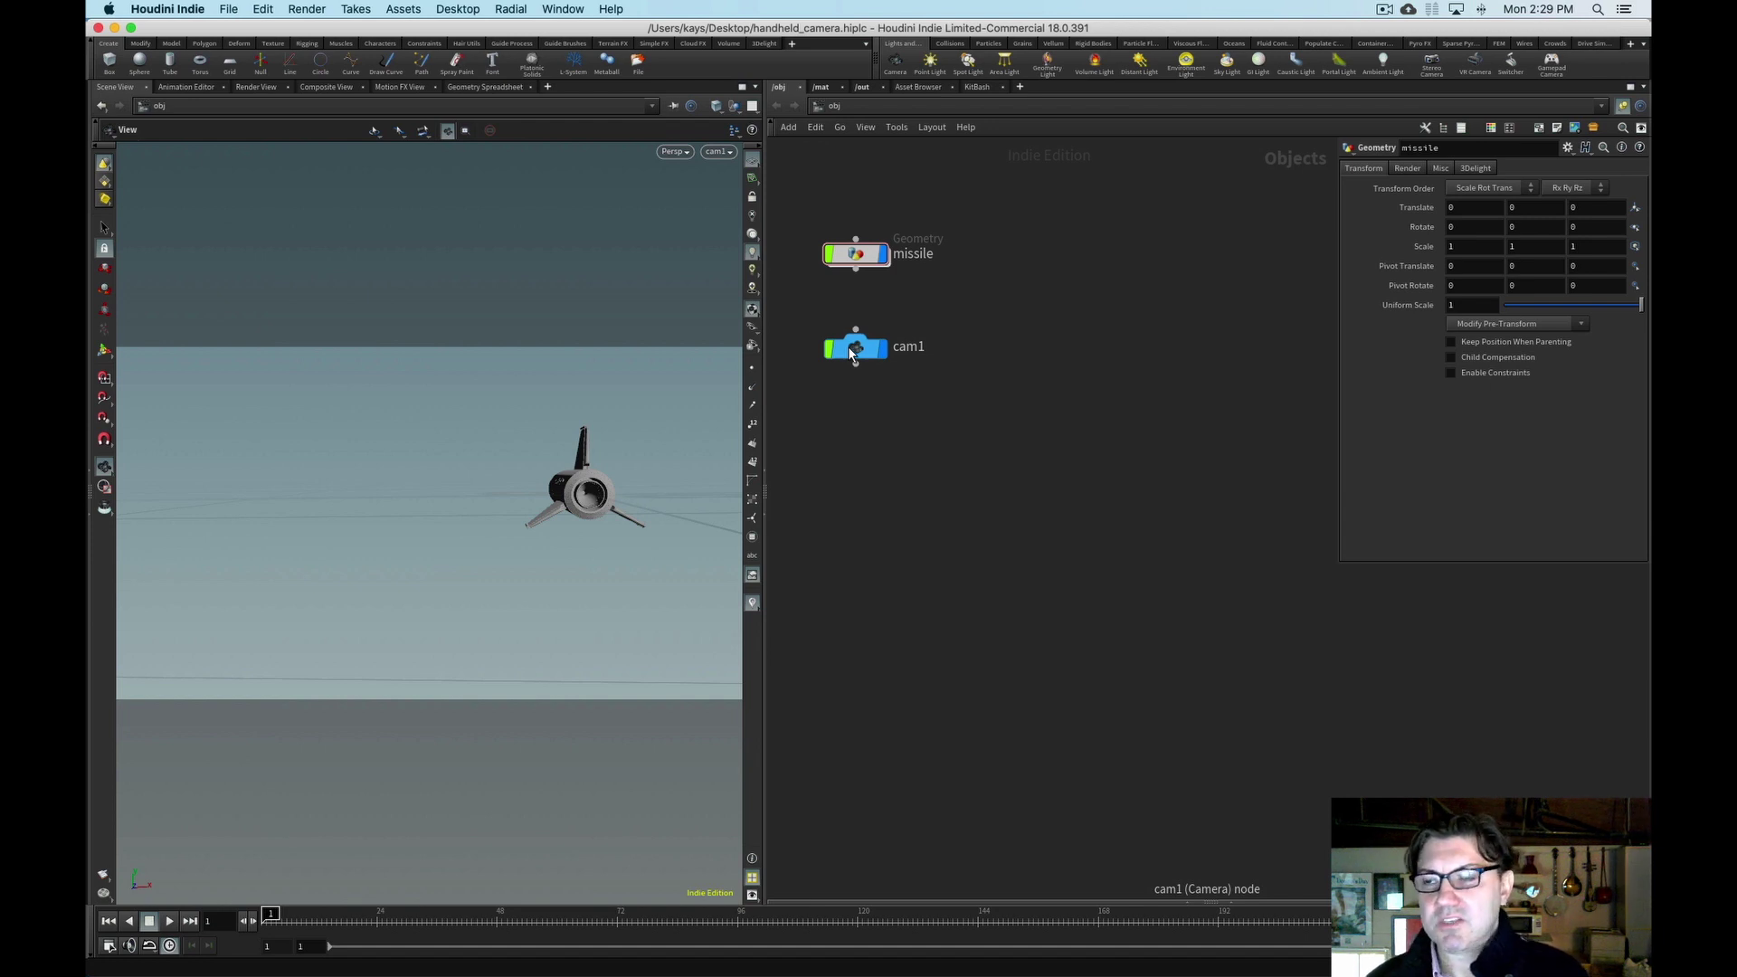
- Show the parameters of the cam1 camera and widen the parameter area
left_click(856, 350)
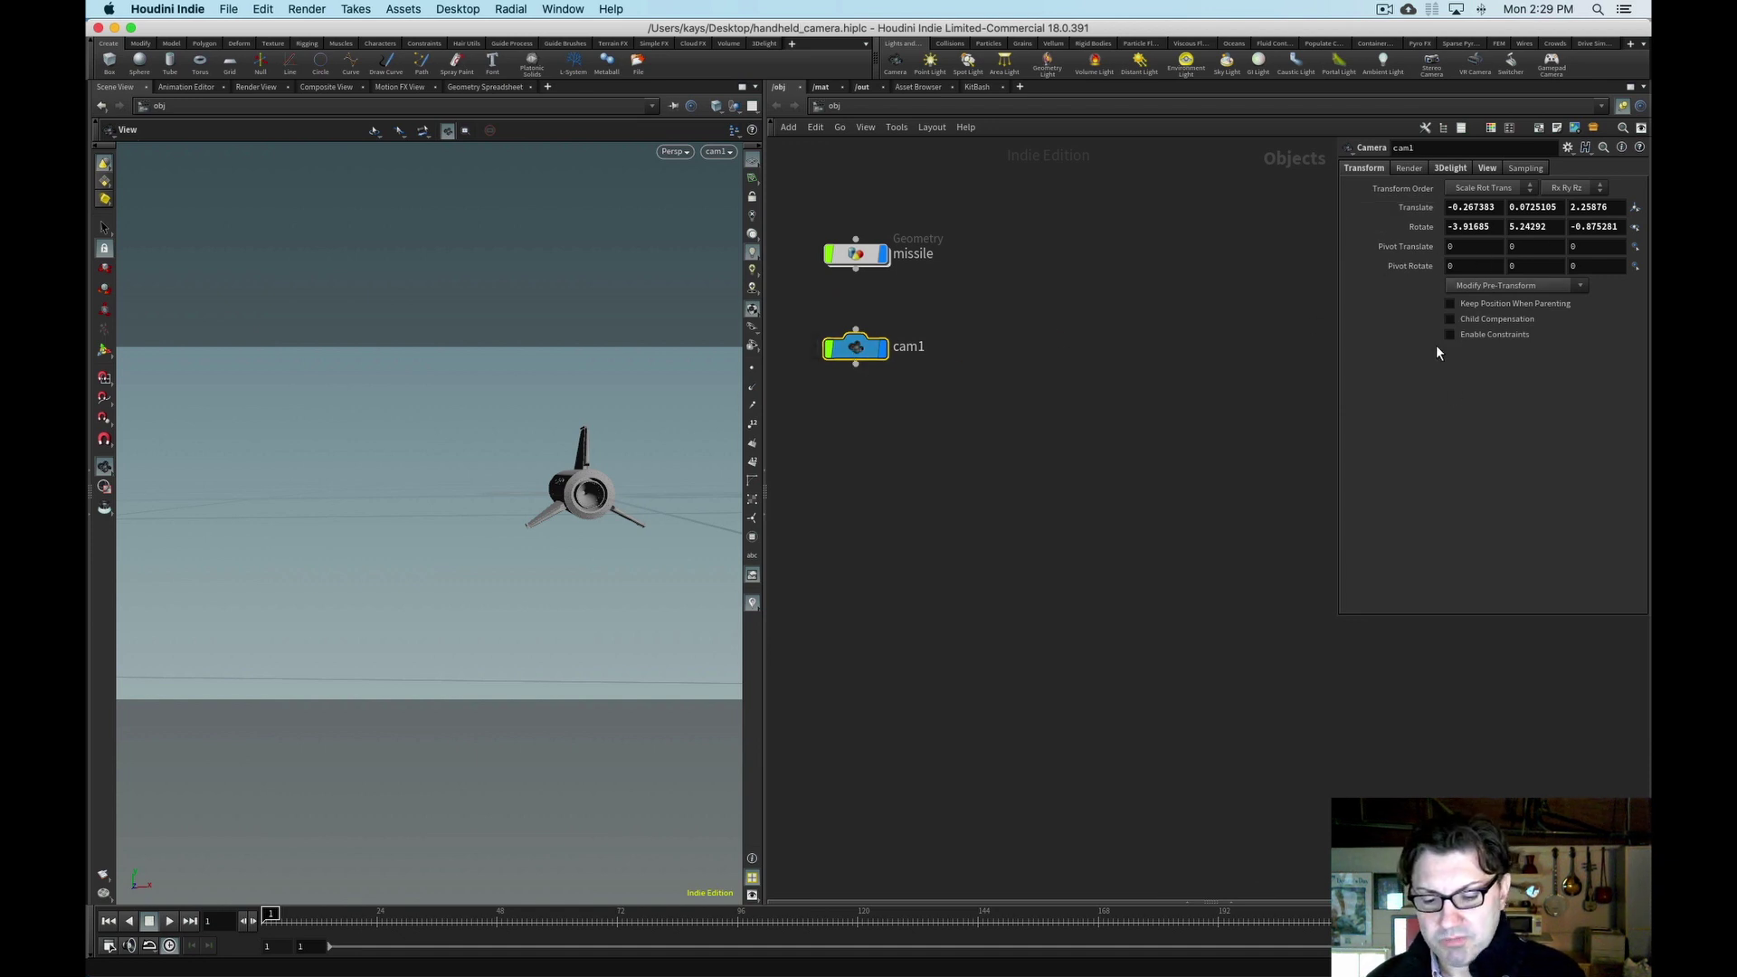
key("p")
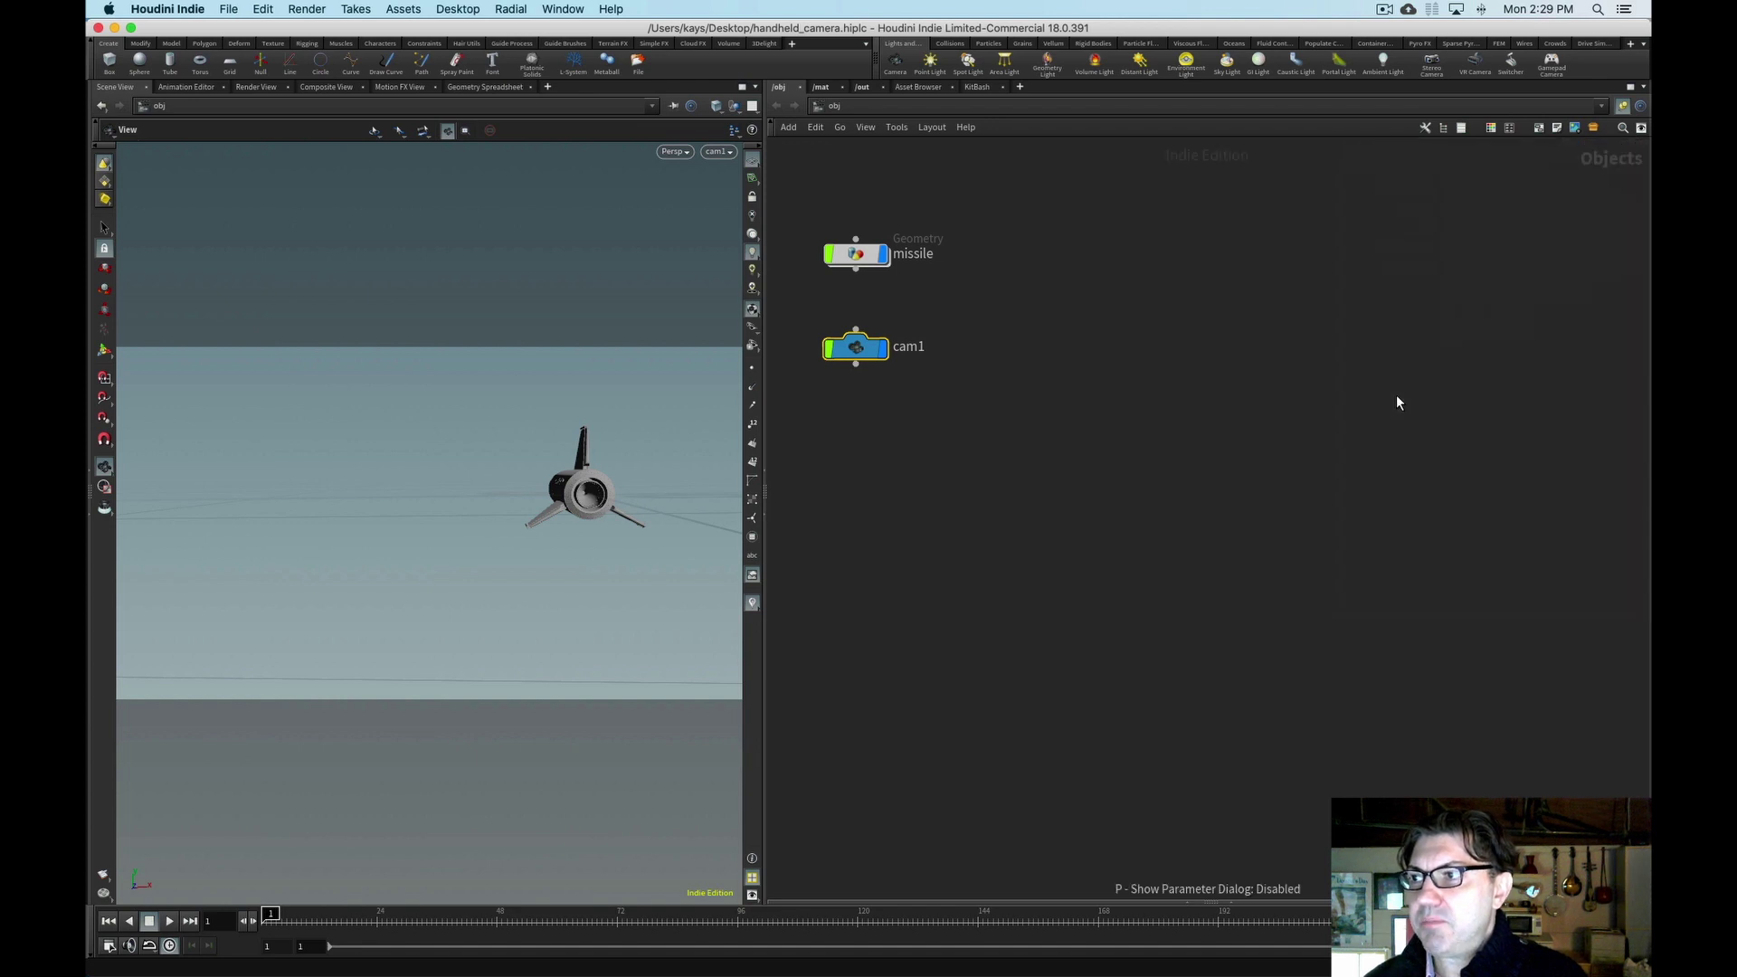
key("p")
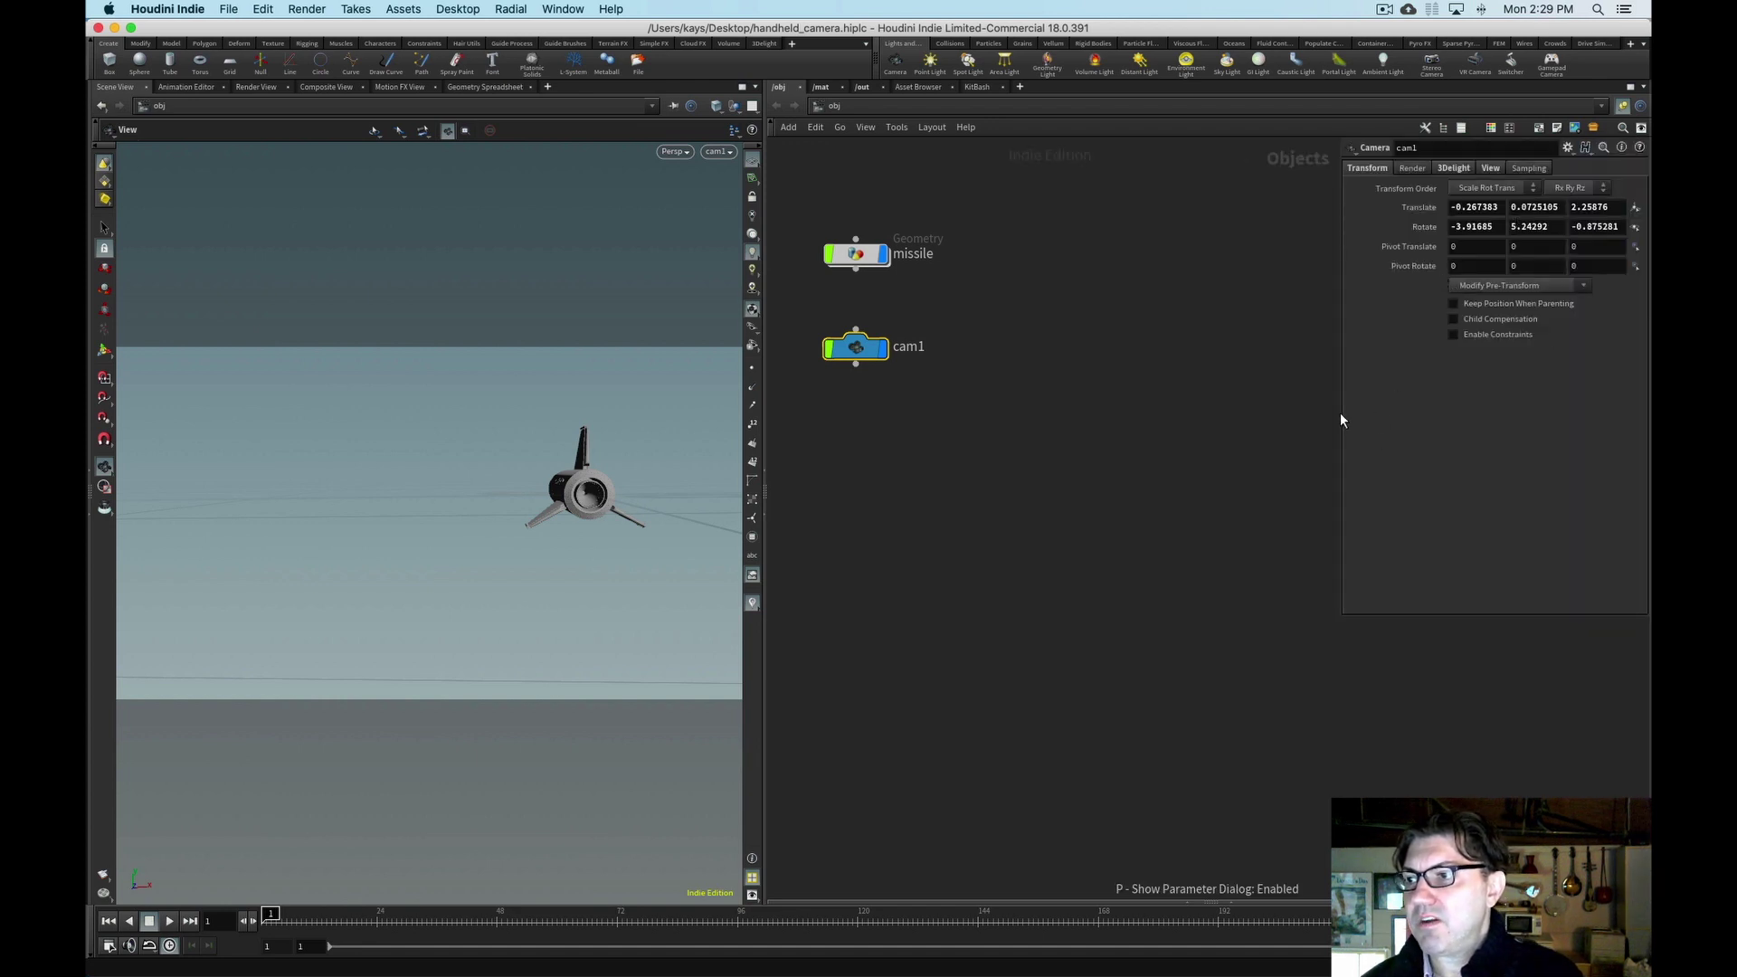
left_click_drag(1340, 413, 1257, 413)
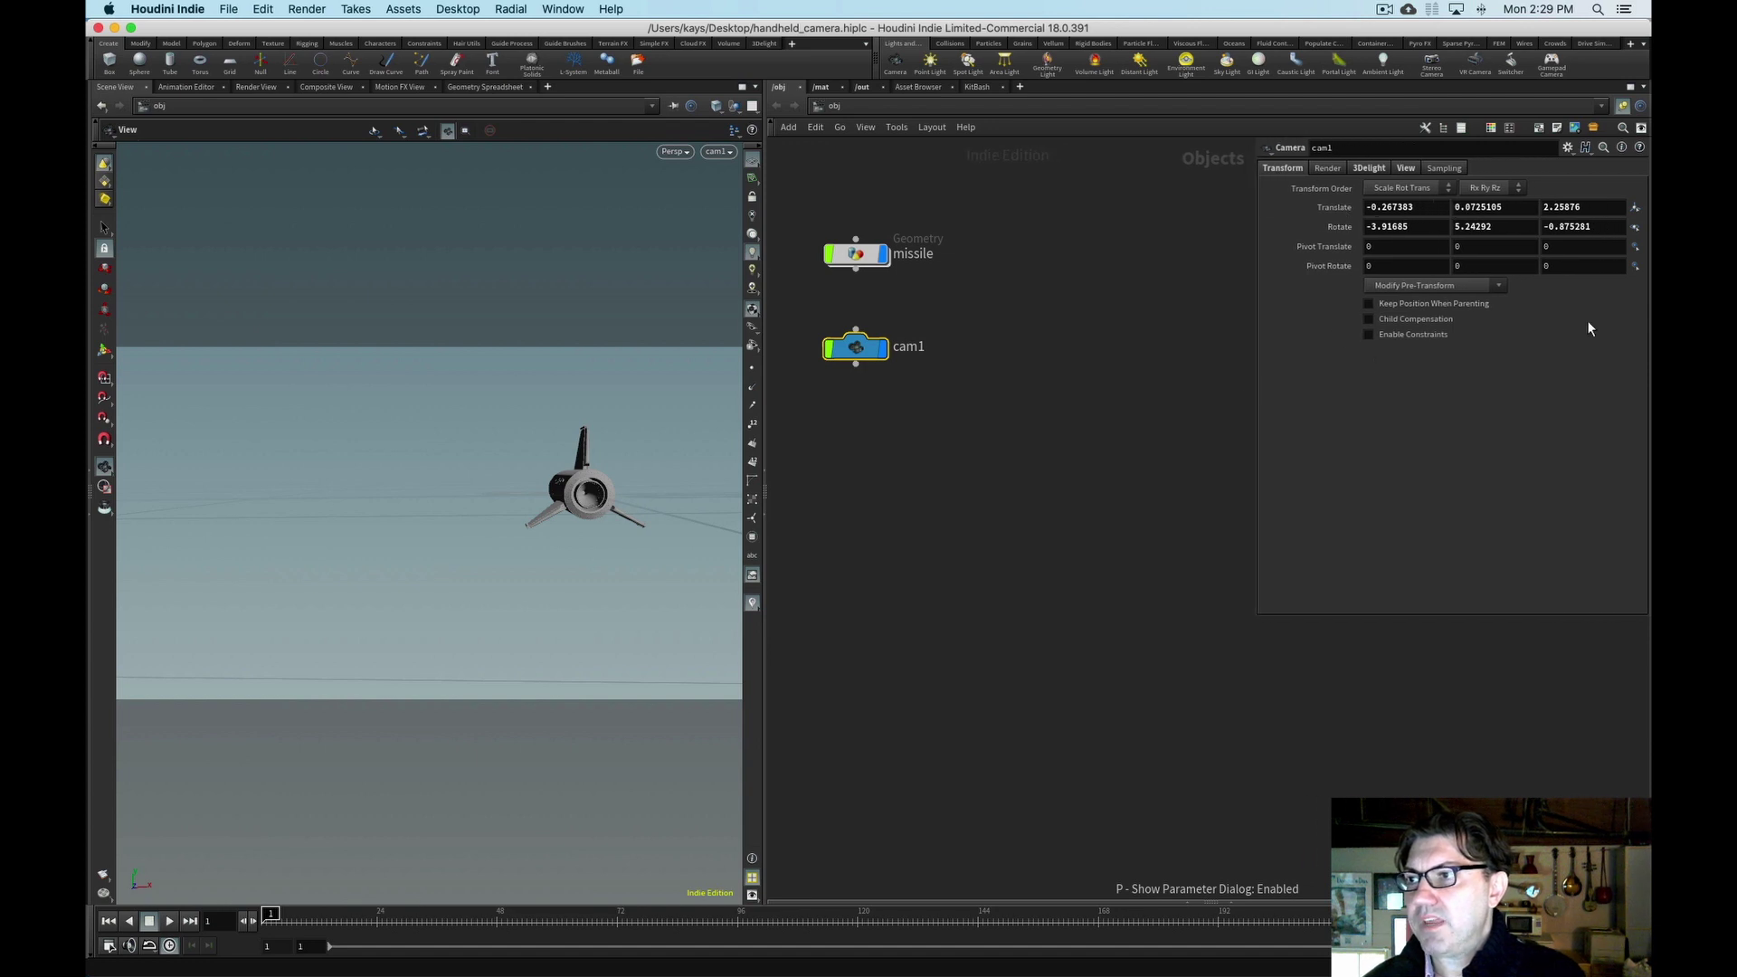
- Add a Noise Motion FX to cam1's X rotation, then enlarge and reposition the effect window
right_click(1398, 227)
mouse_move(1451, 301)
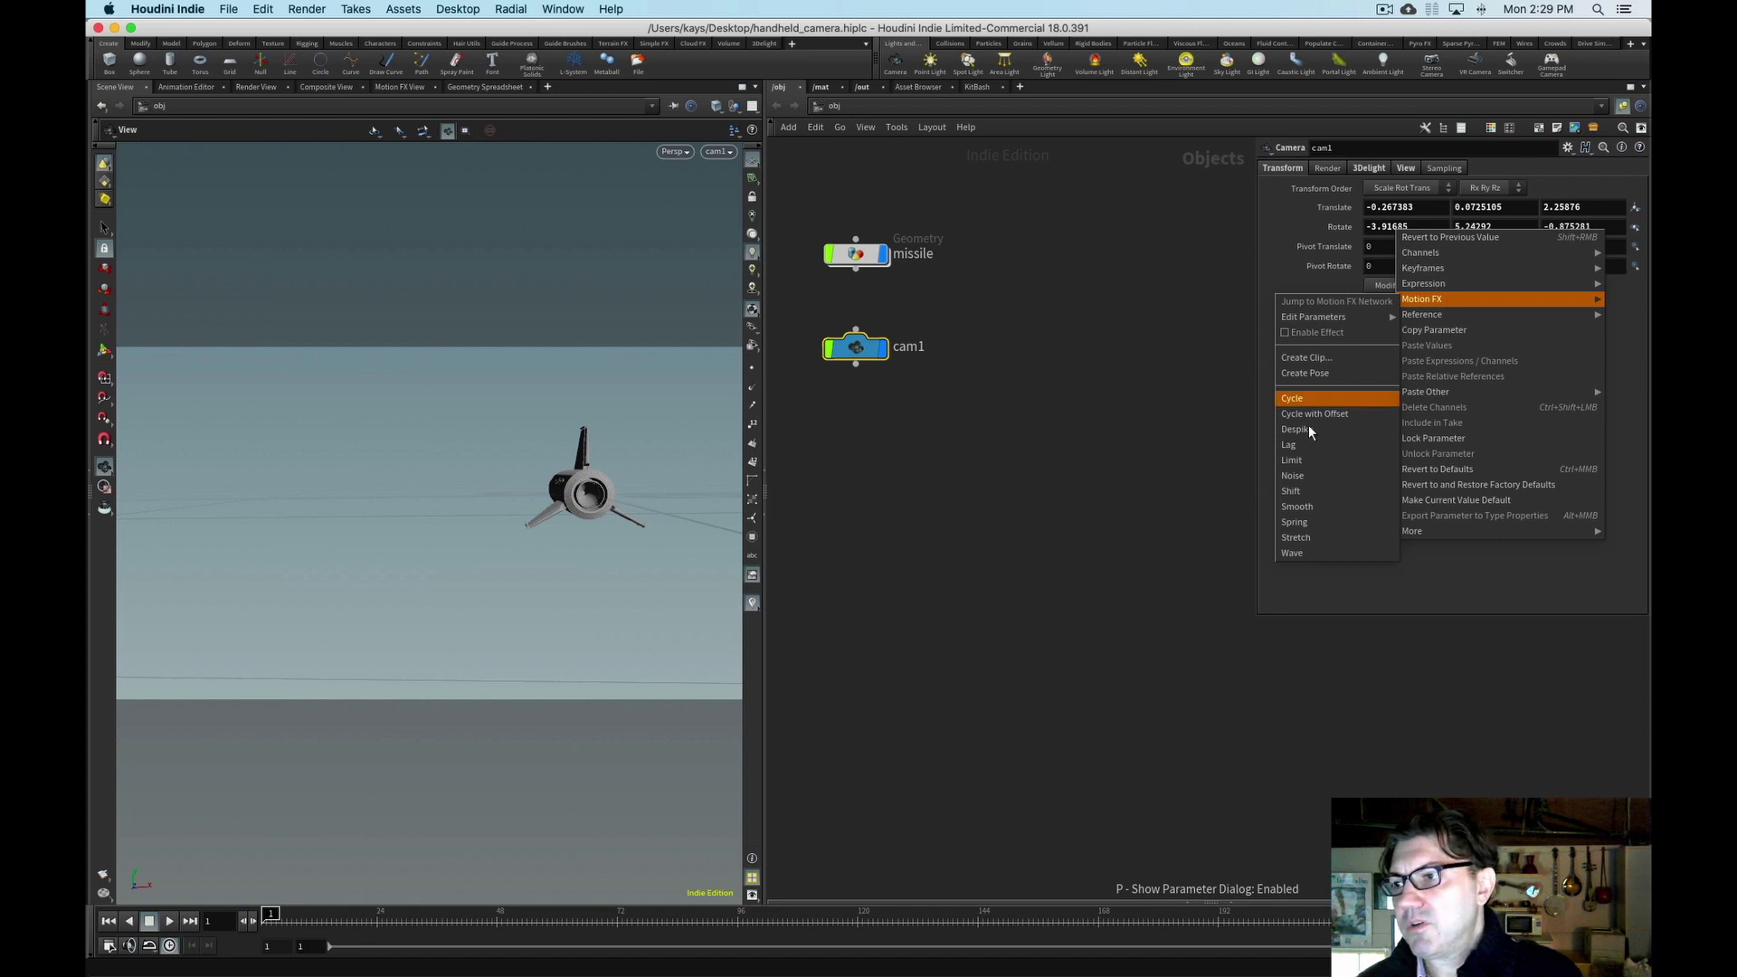
left_click(1301, 475)
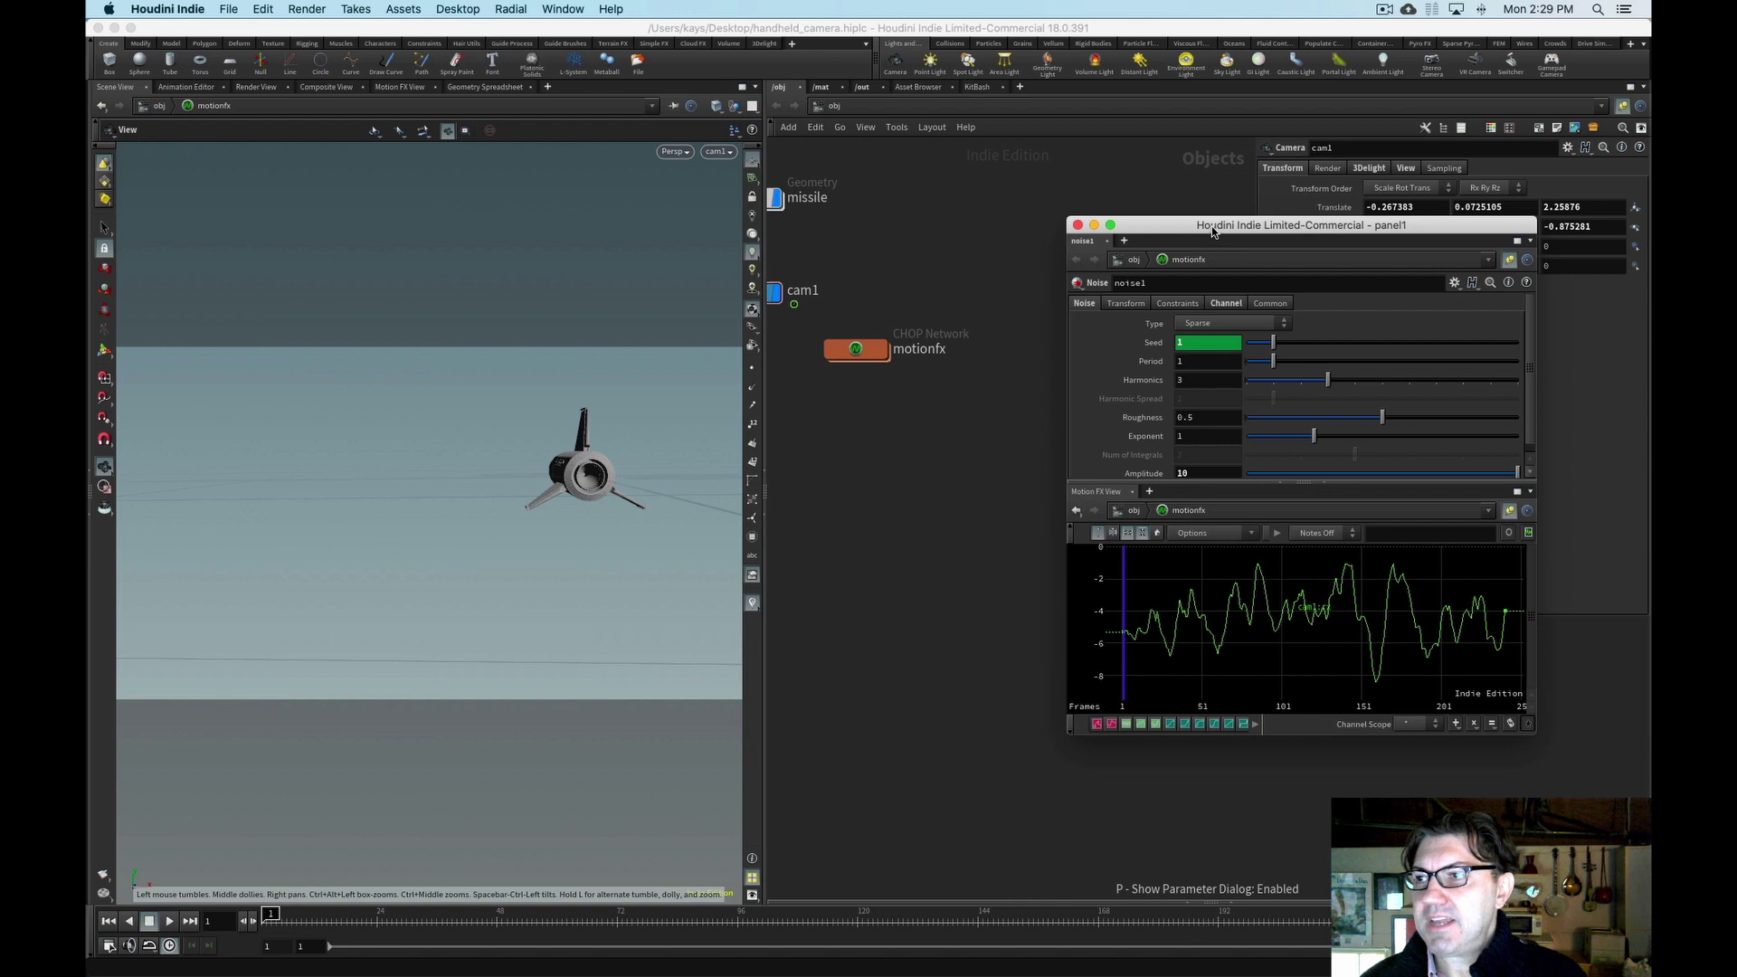
left_click_drag(1212, 232, 1001, 167)
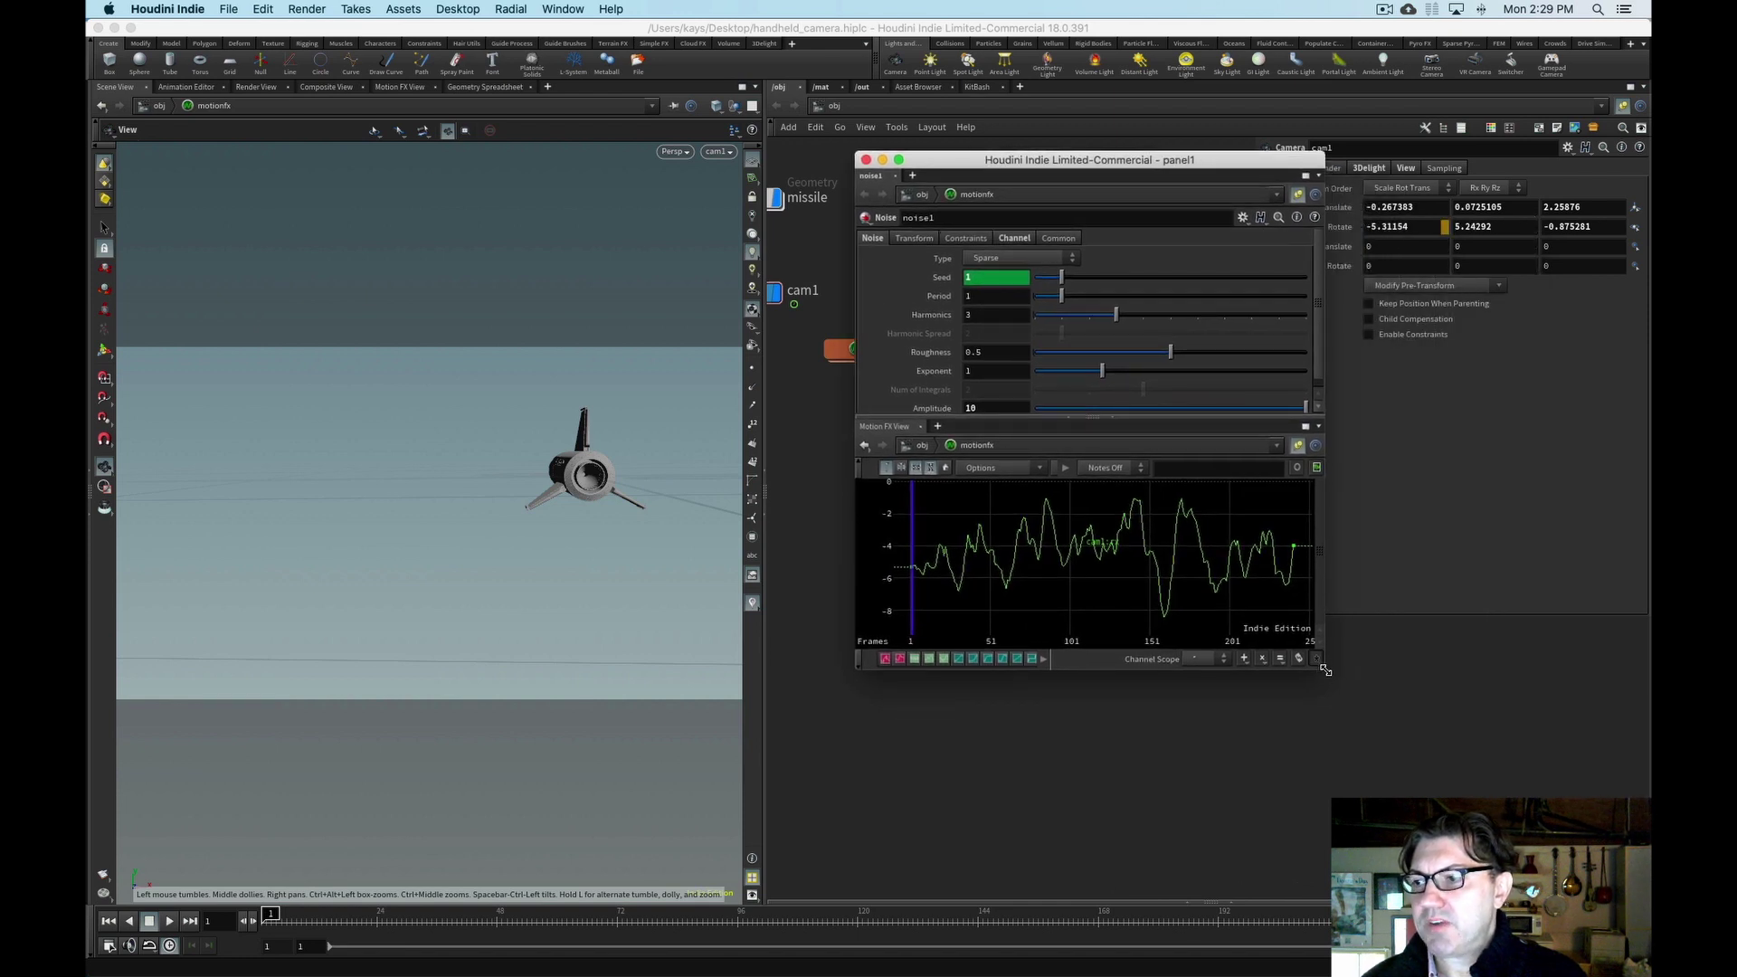
left_click_drag(1325, 669, 1449, 831)
left_click_drag(1109, 168, 1238, 143)
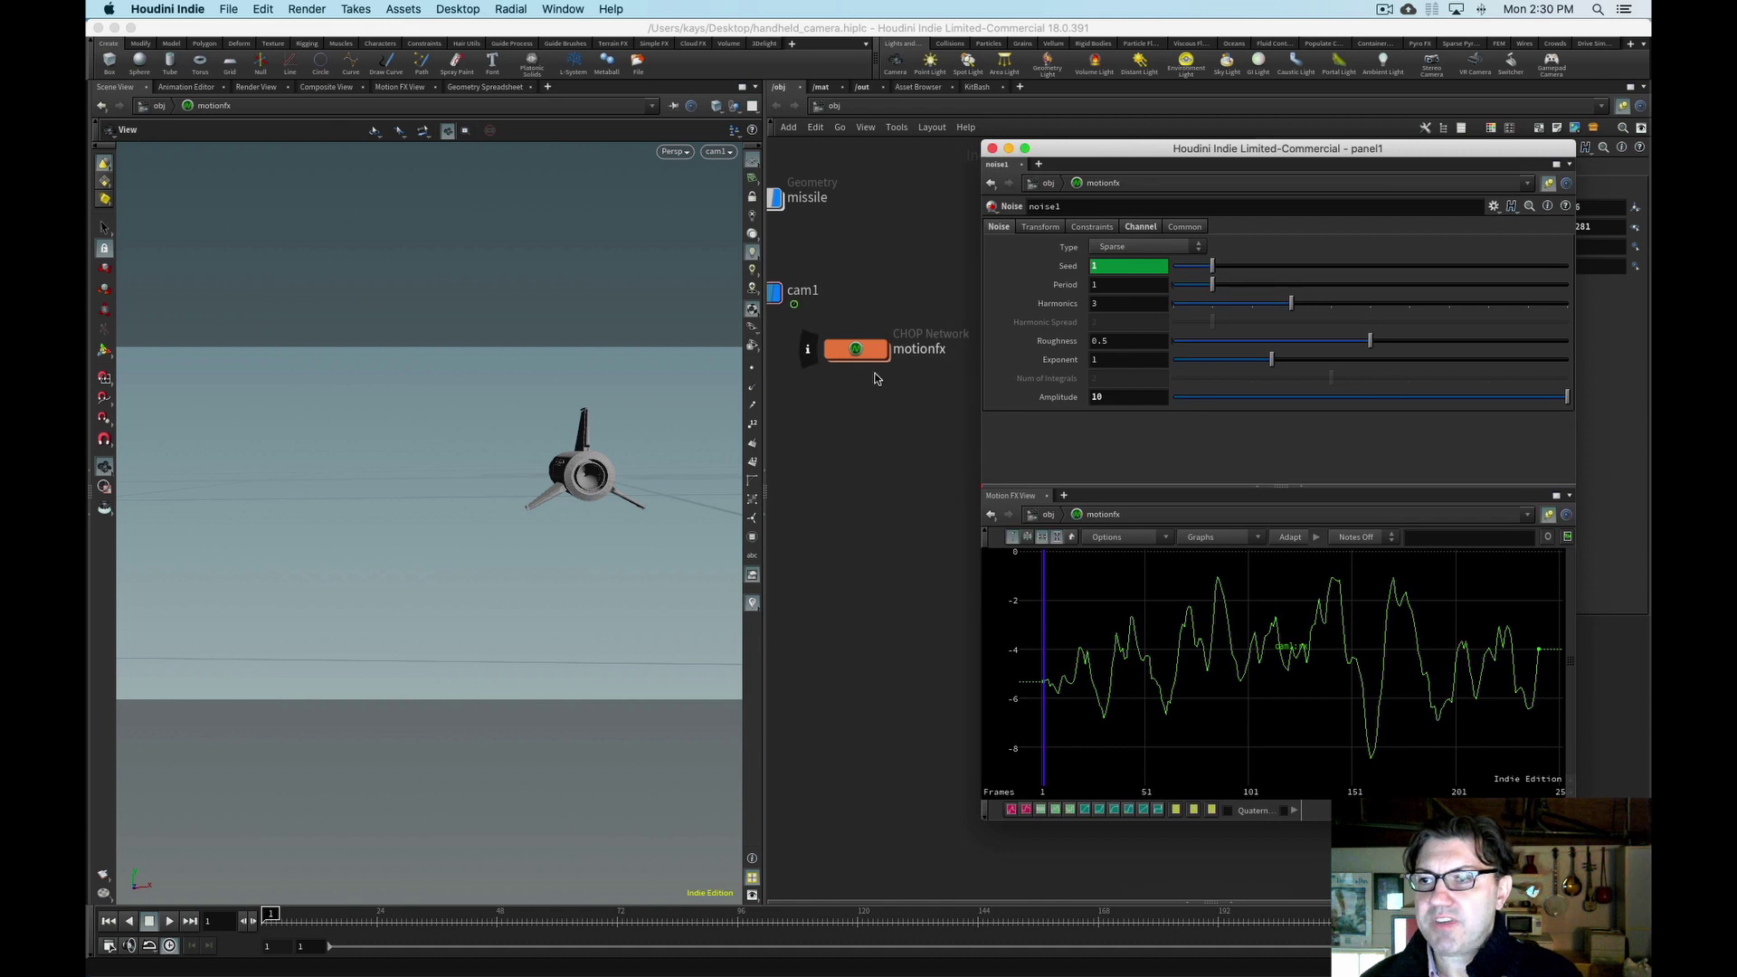
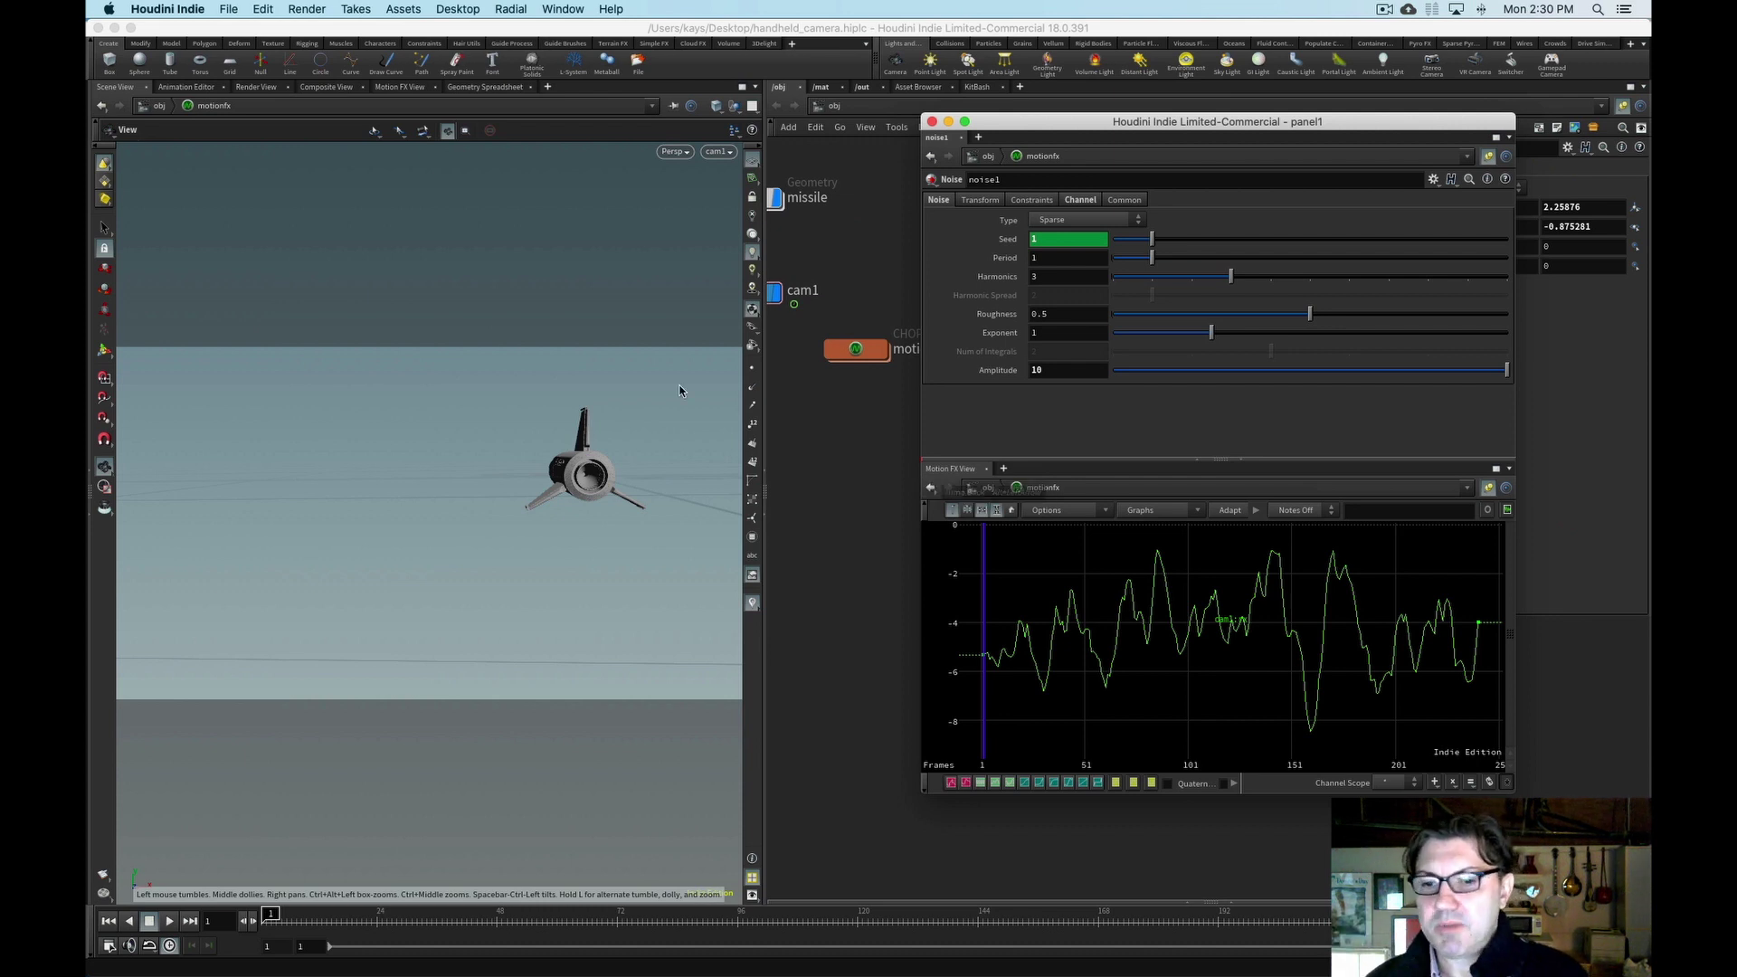
- Play the animation and set the X rotation noise amplitude to 5
left_click(170, 922)
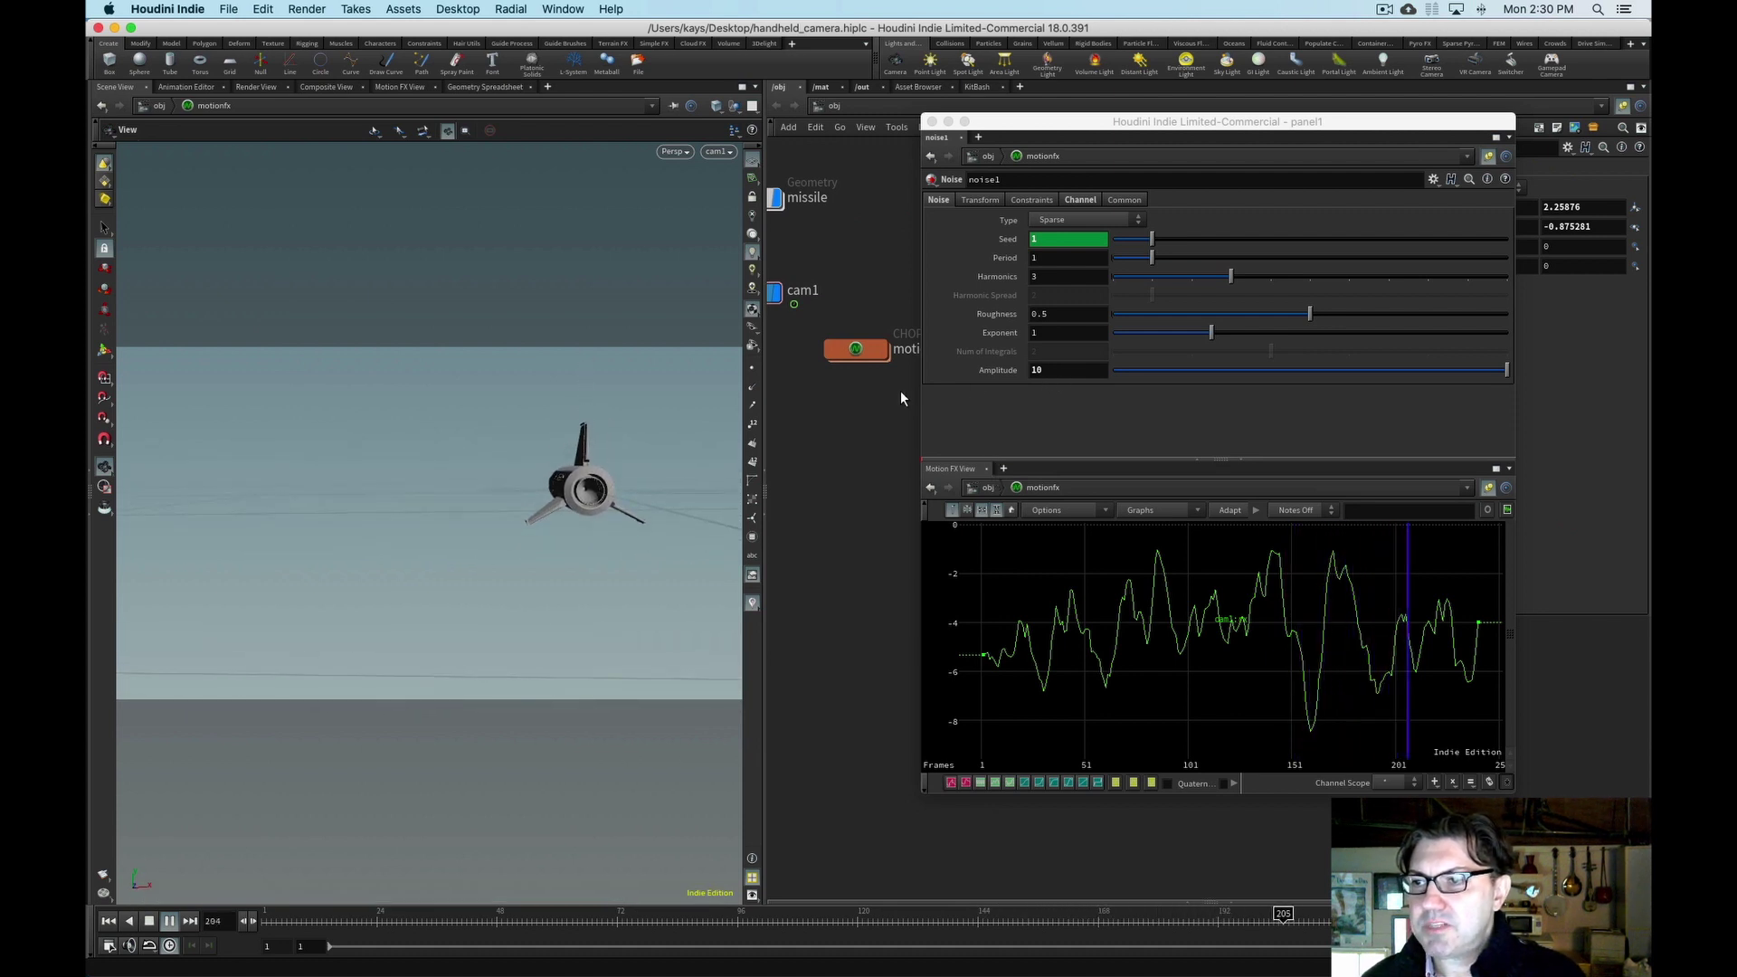
left_click(1056, 370)
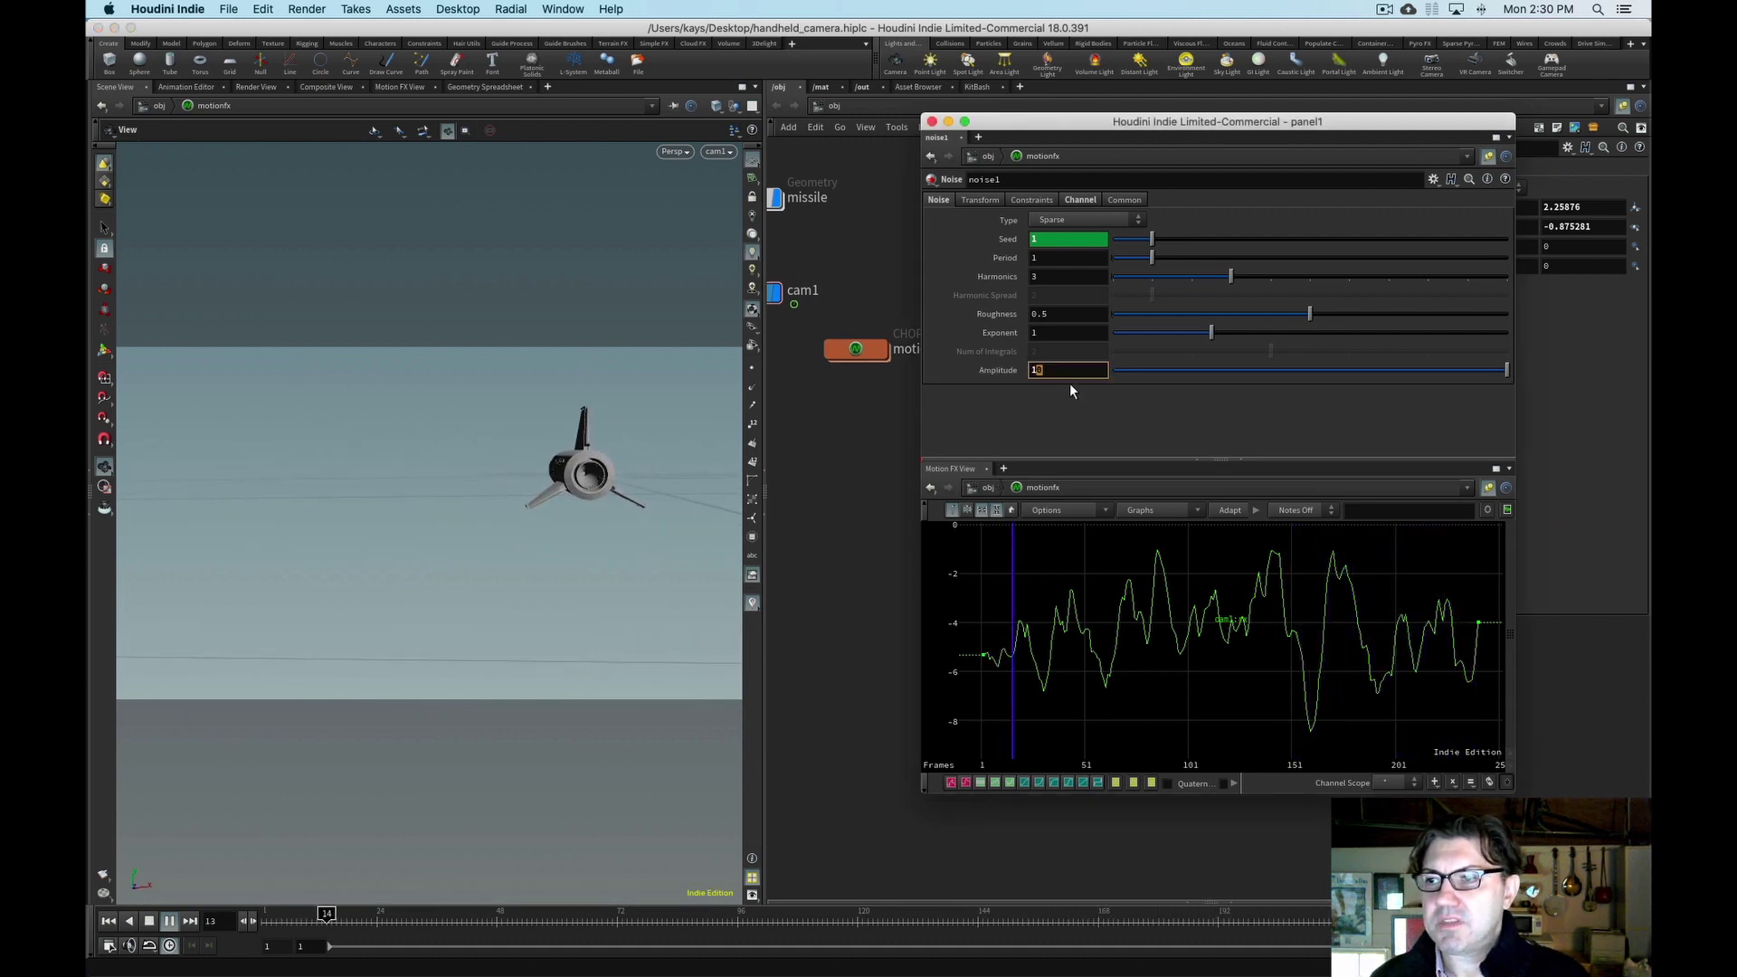
key("BackSpace")
key("BackSpace")
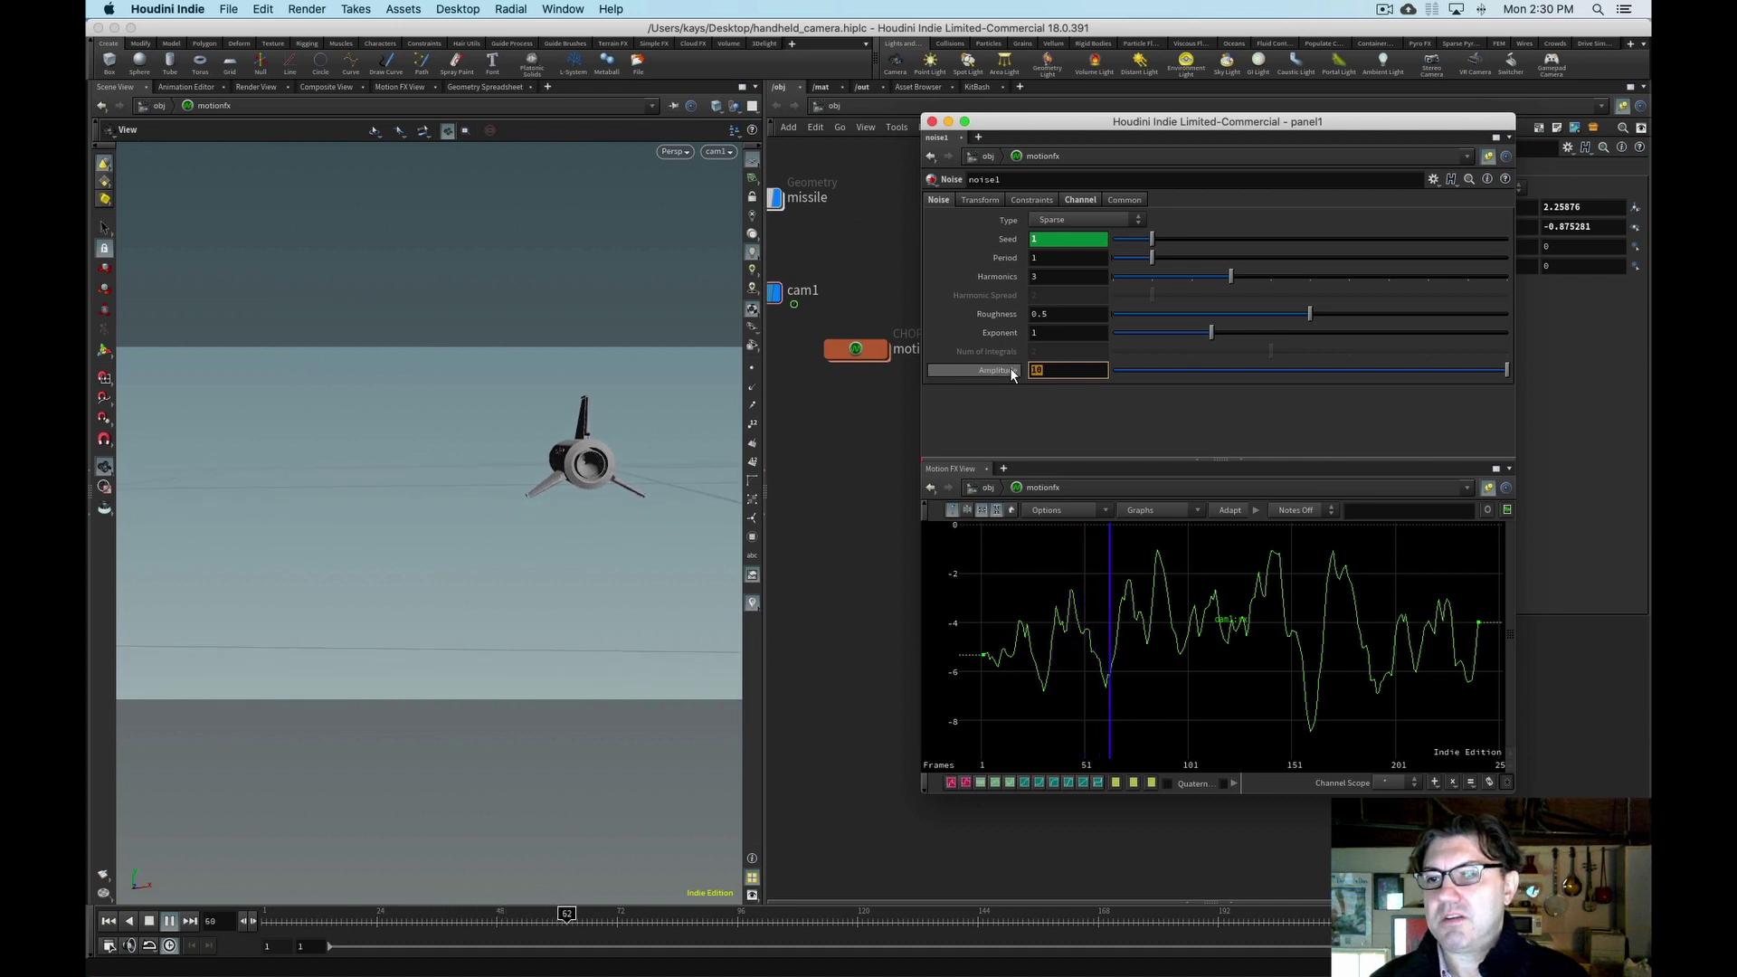
type("5")
key("Return")
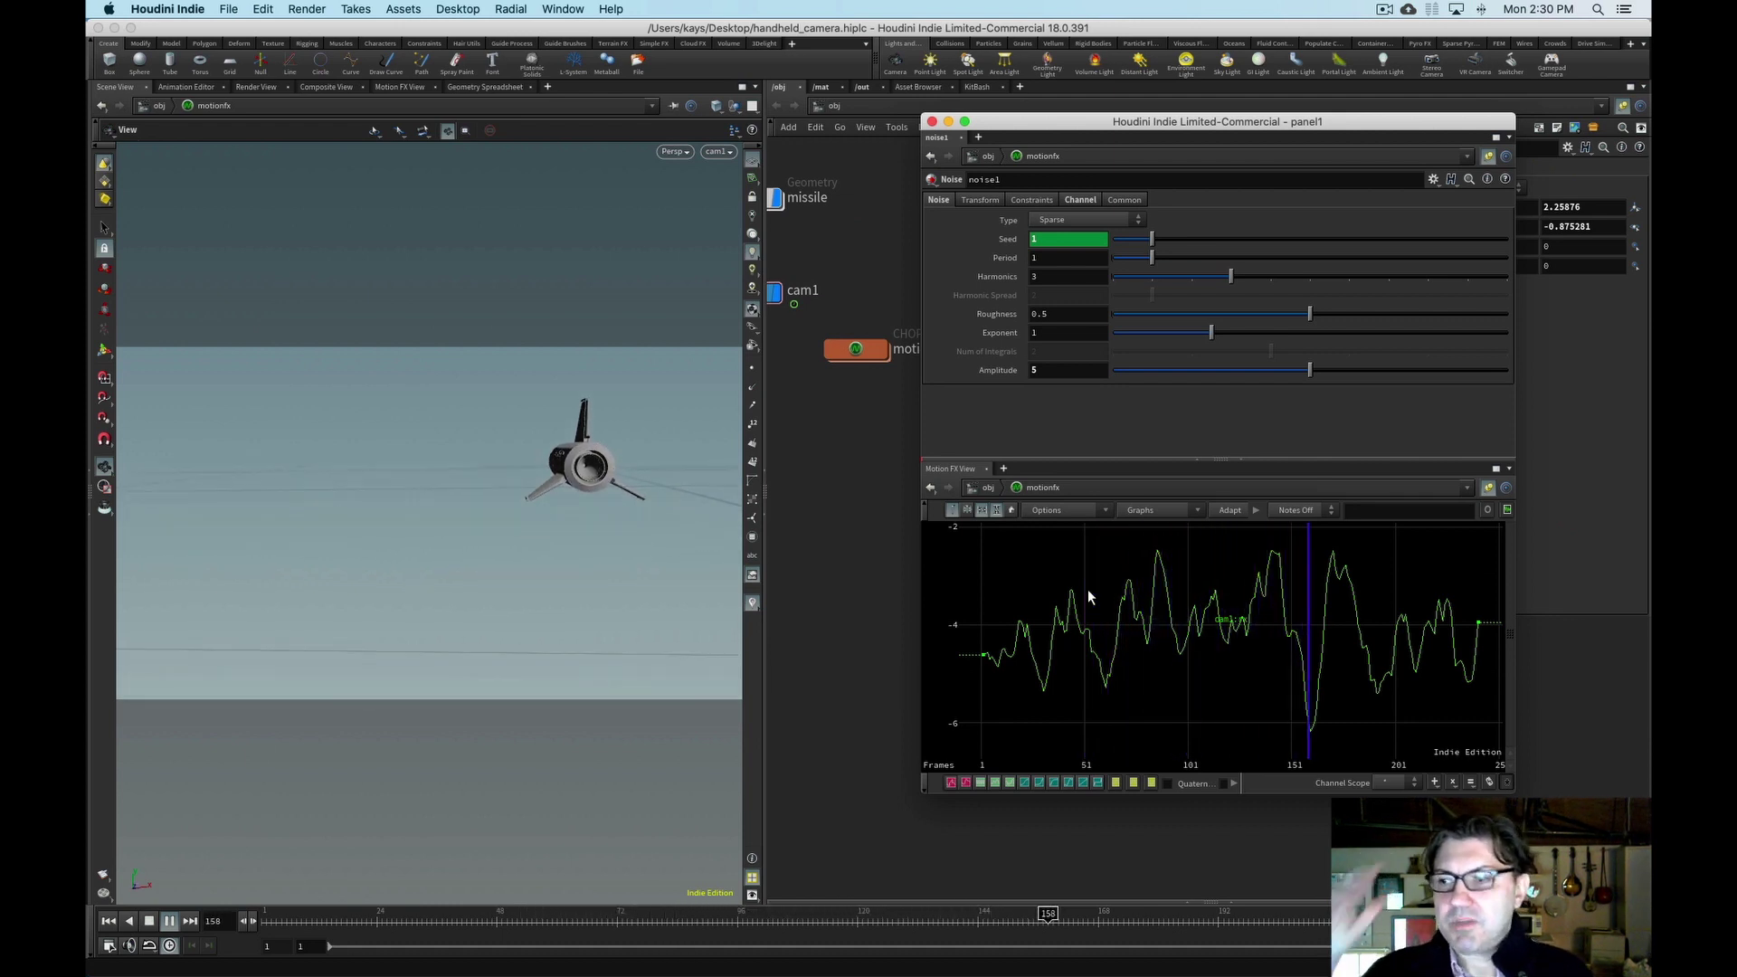
- Set the X rotation noise roughness to .2 and close the effect window
left_click(1041, 316)
type(".")
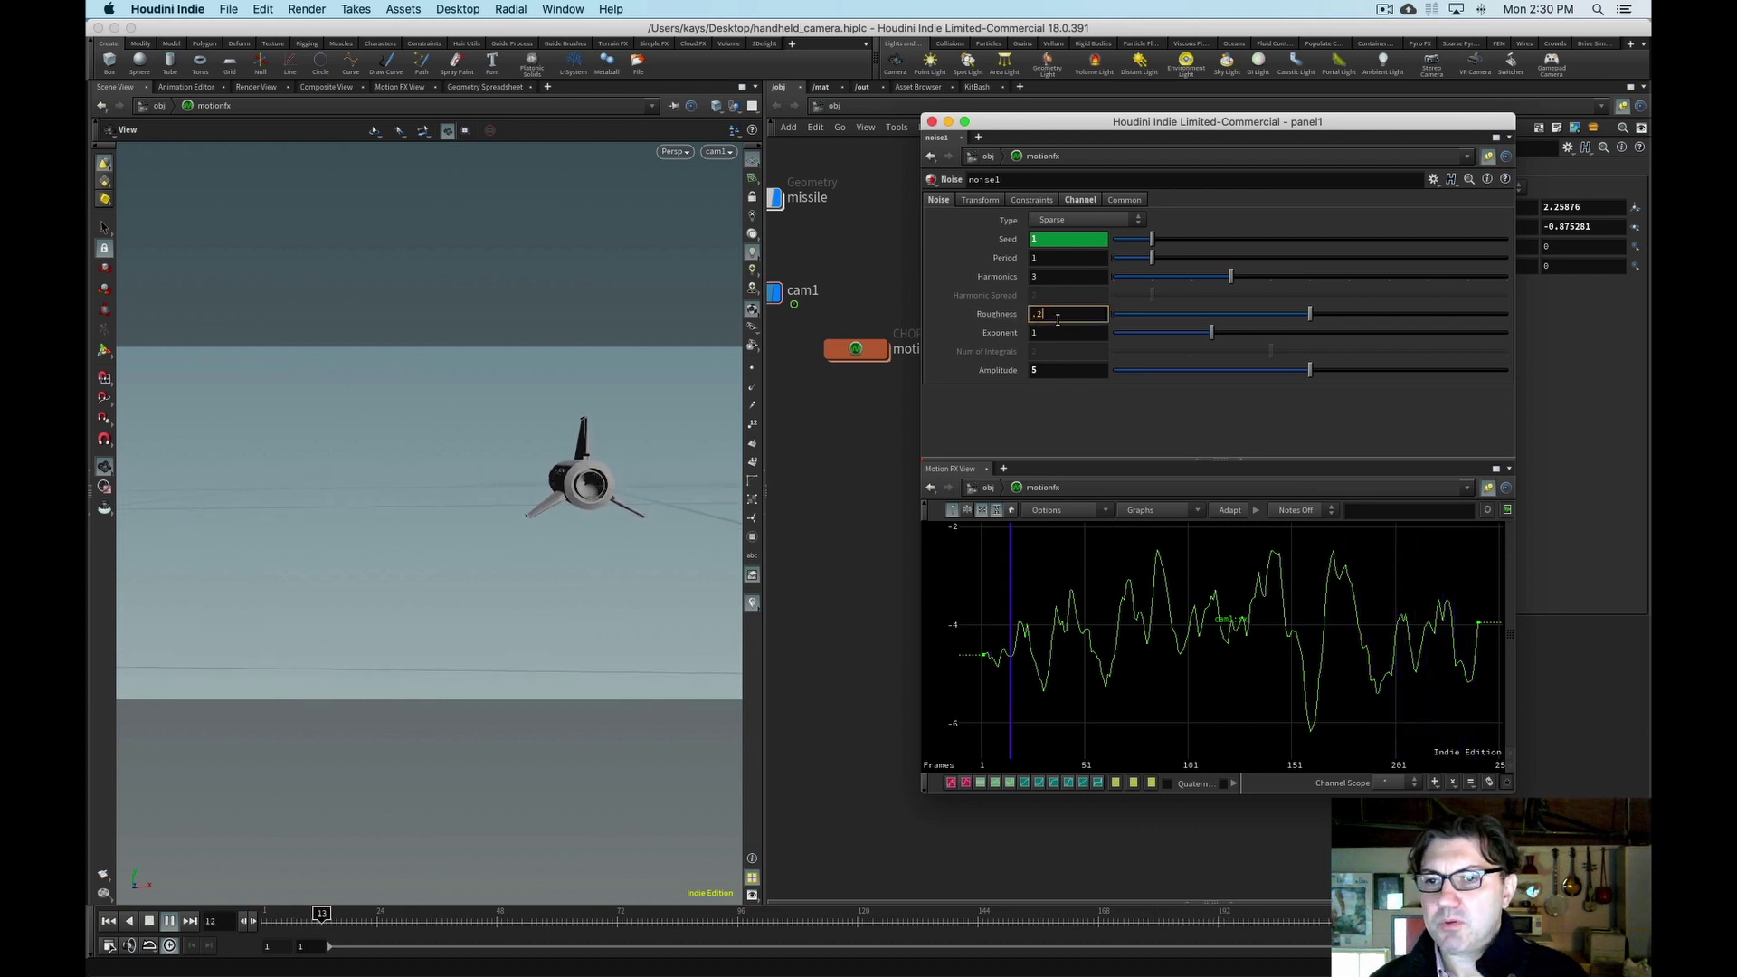
type("2")
key("Return")
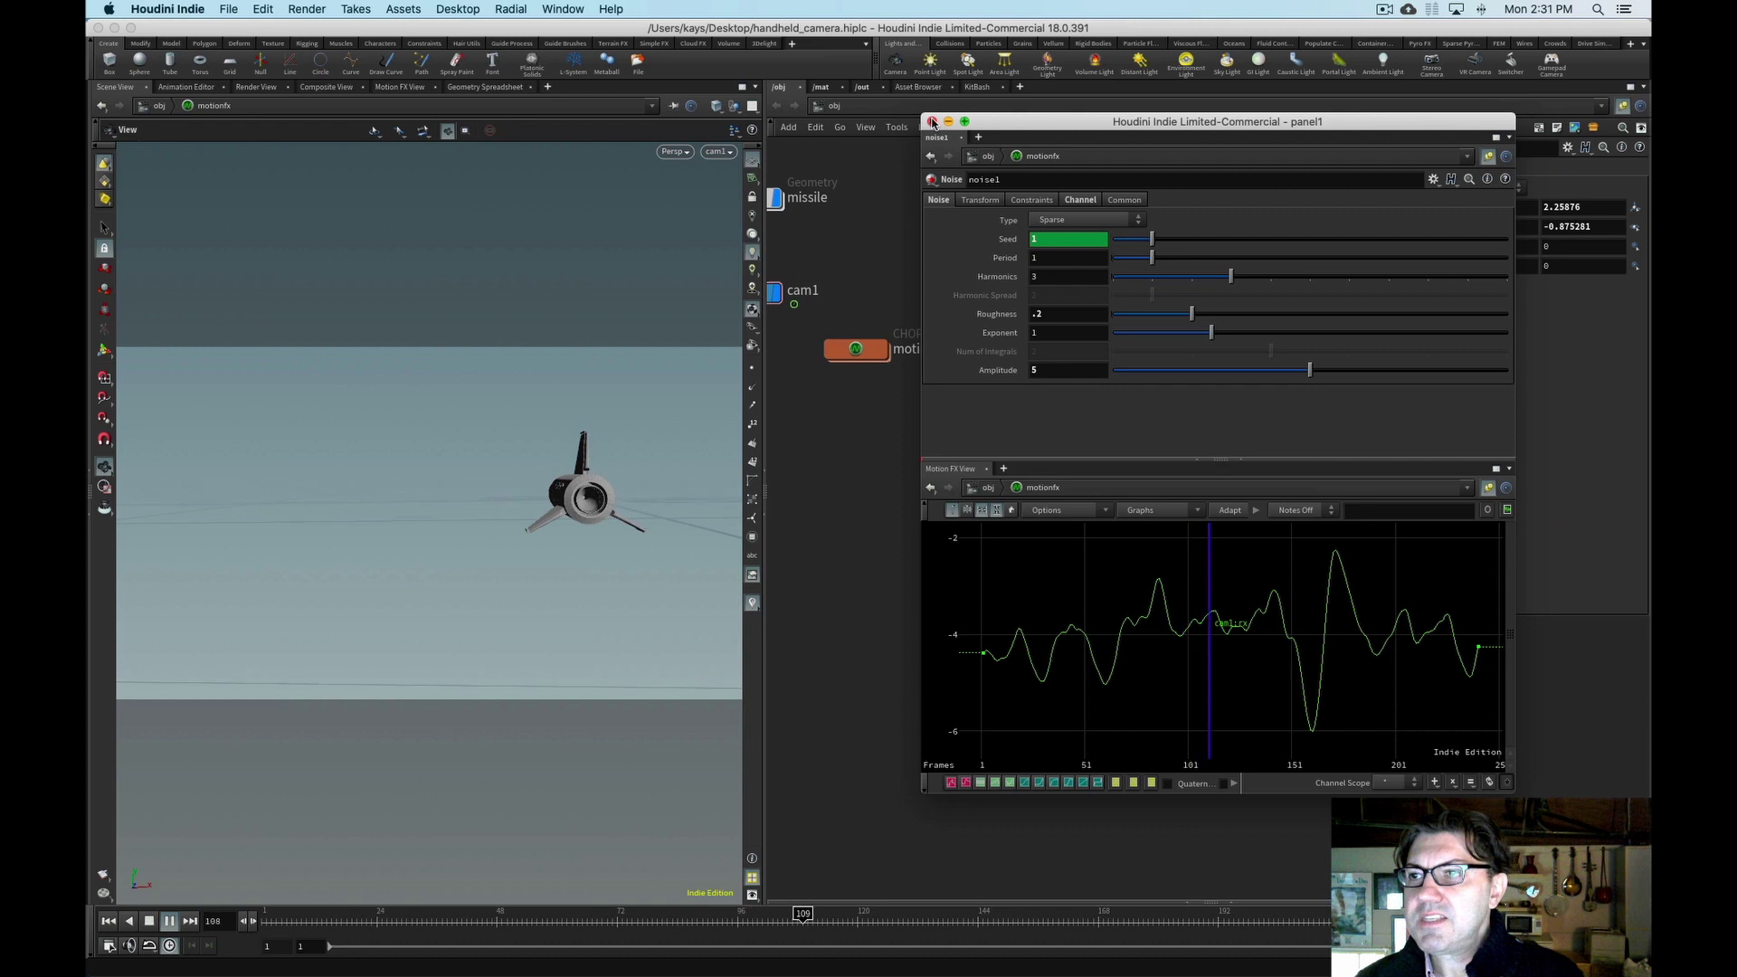
left_click(931, 121)
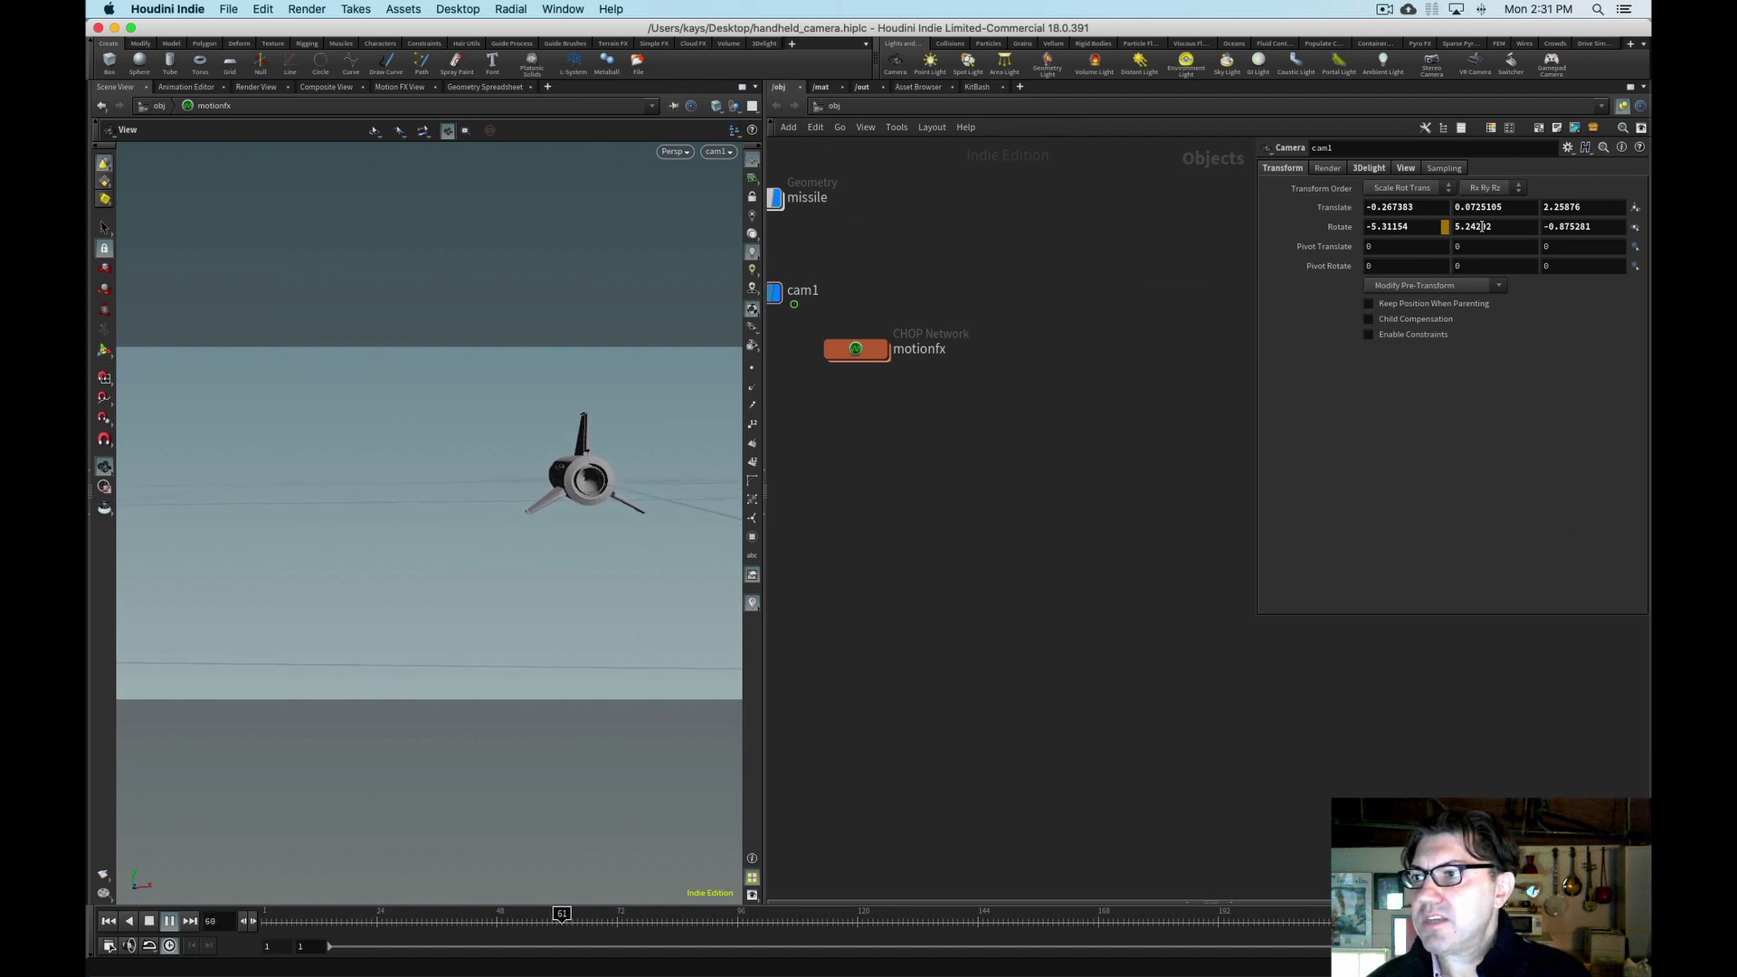
- Add a Noise Motion FX to cam1's Y rotation, then reposition and enlarge the effect window
right_click(1480, 227)
mouse_move(1490, 300)
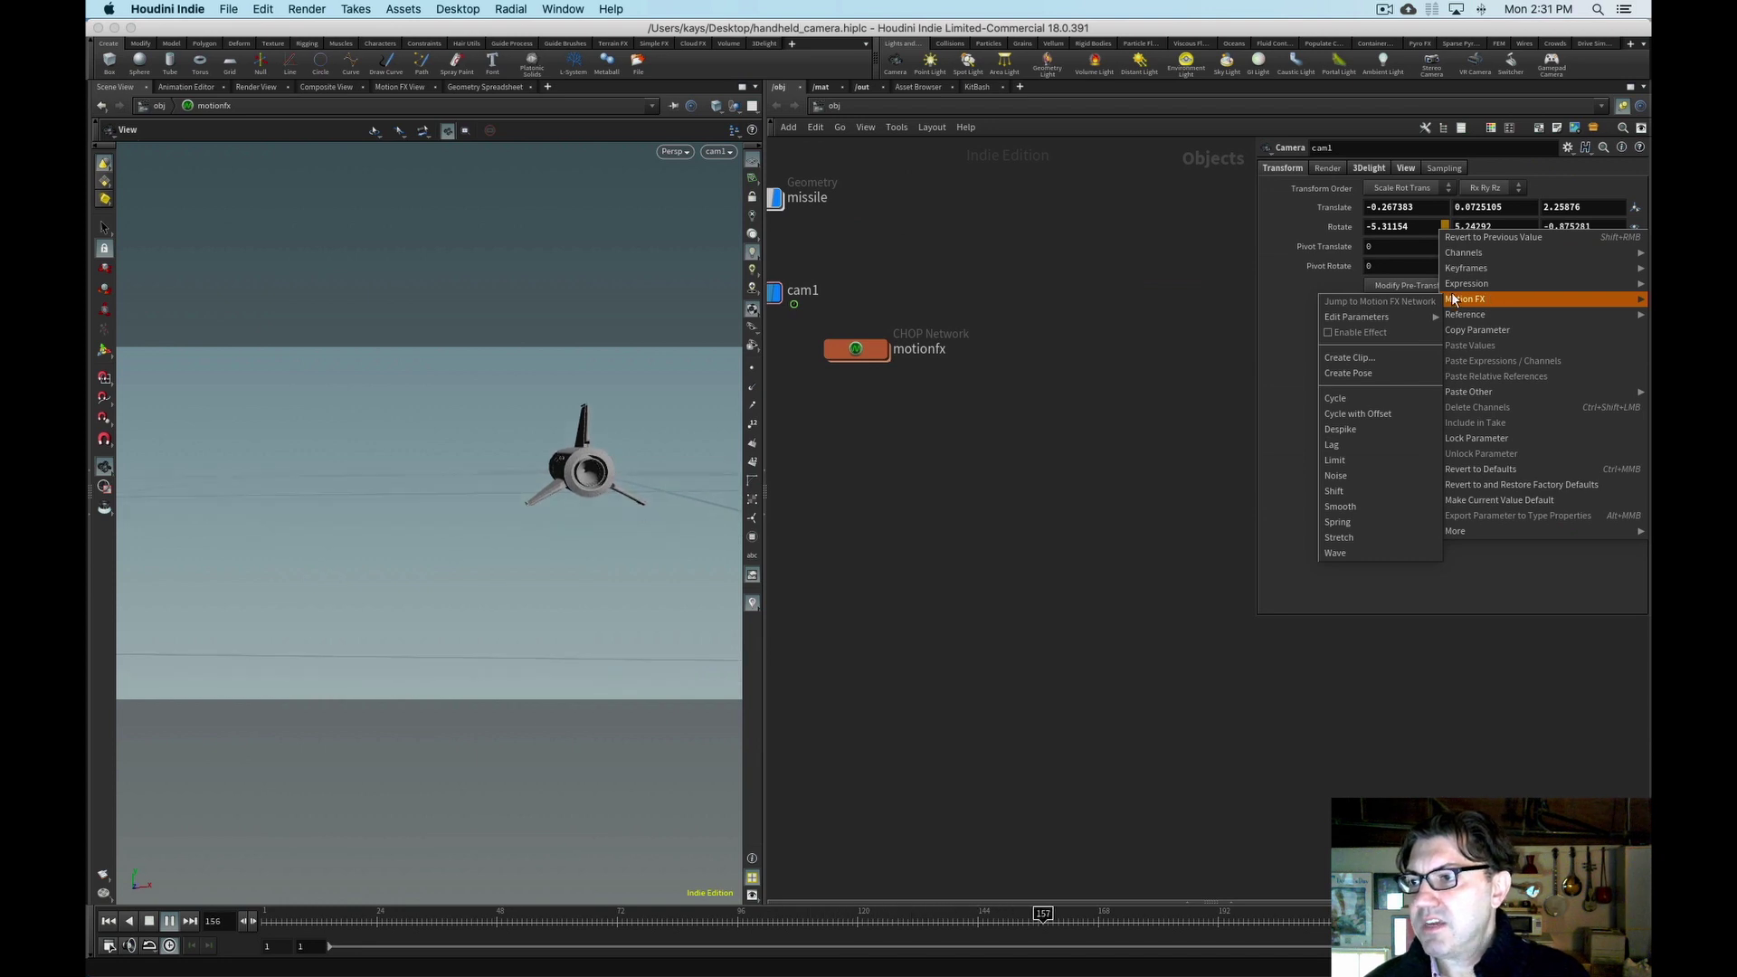
left_click(1351, 474)
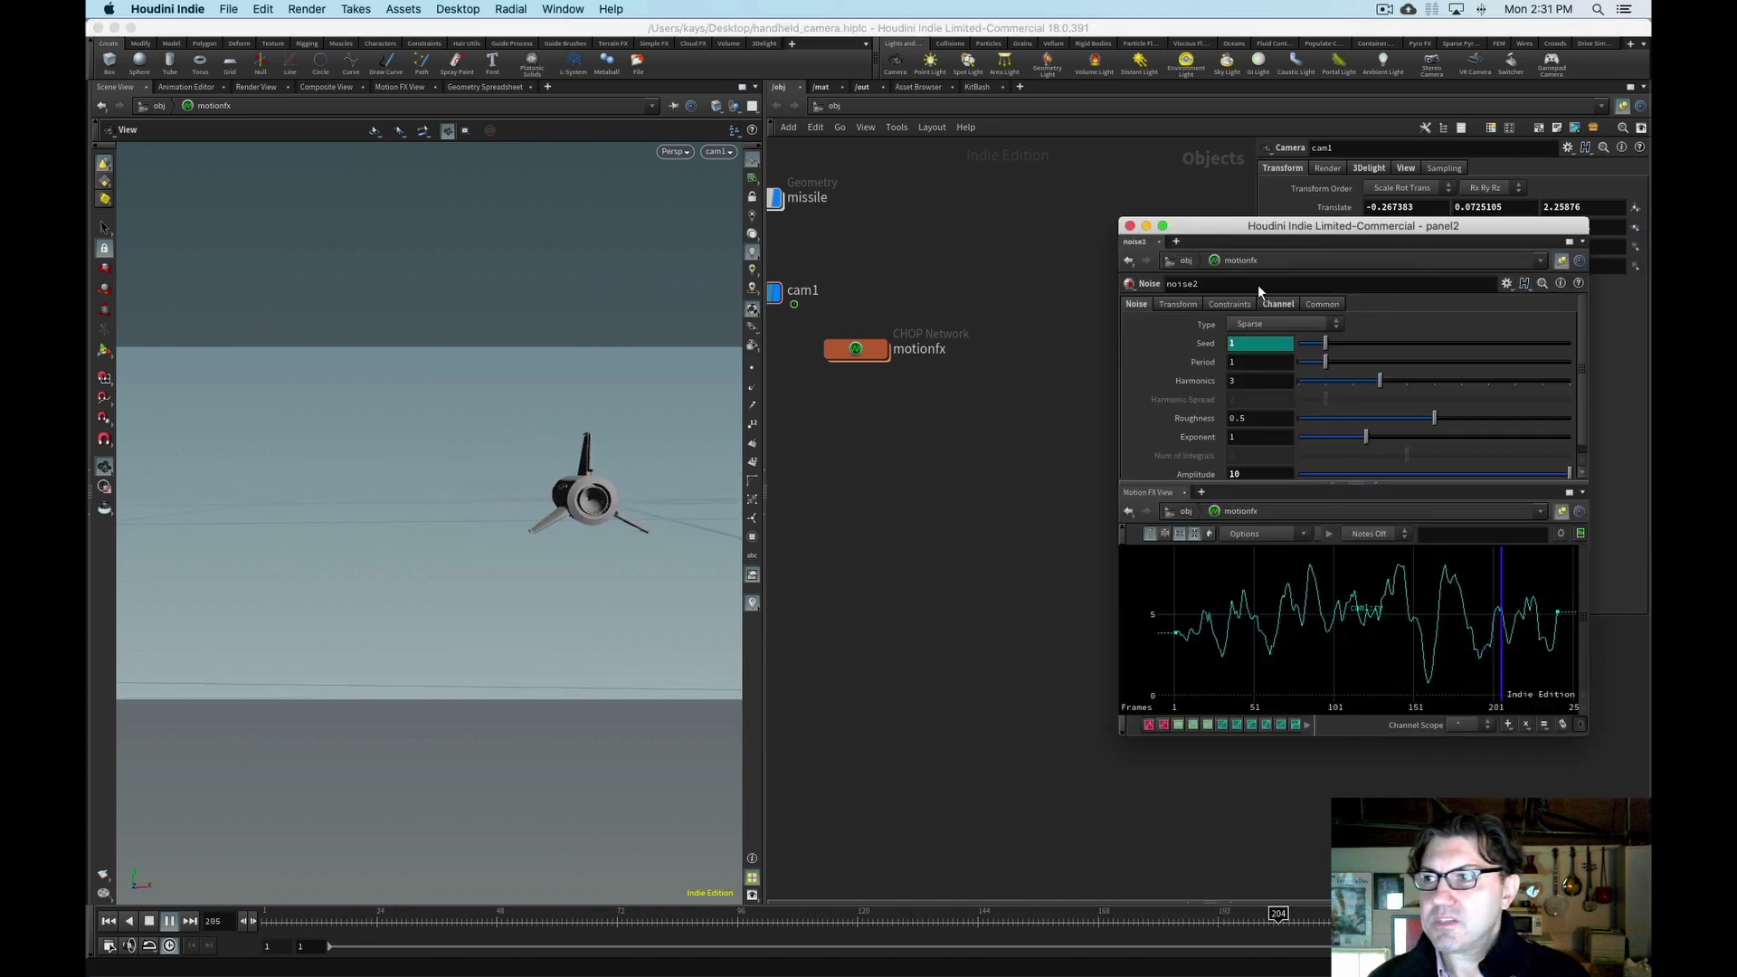
left_click_drag(1248, 225, 1126, 222)
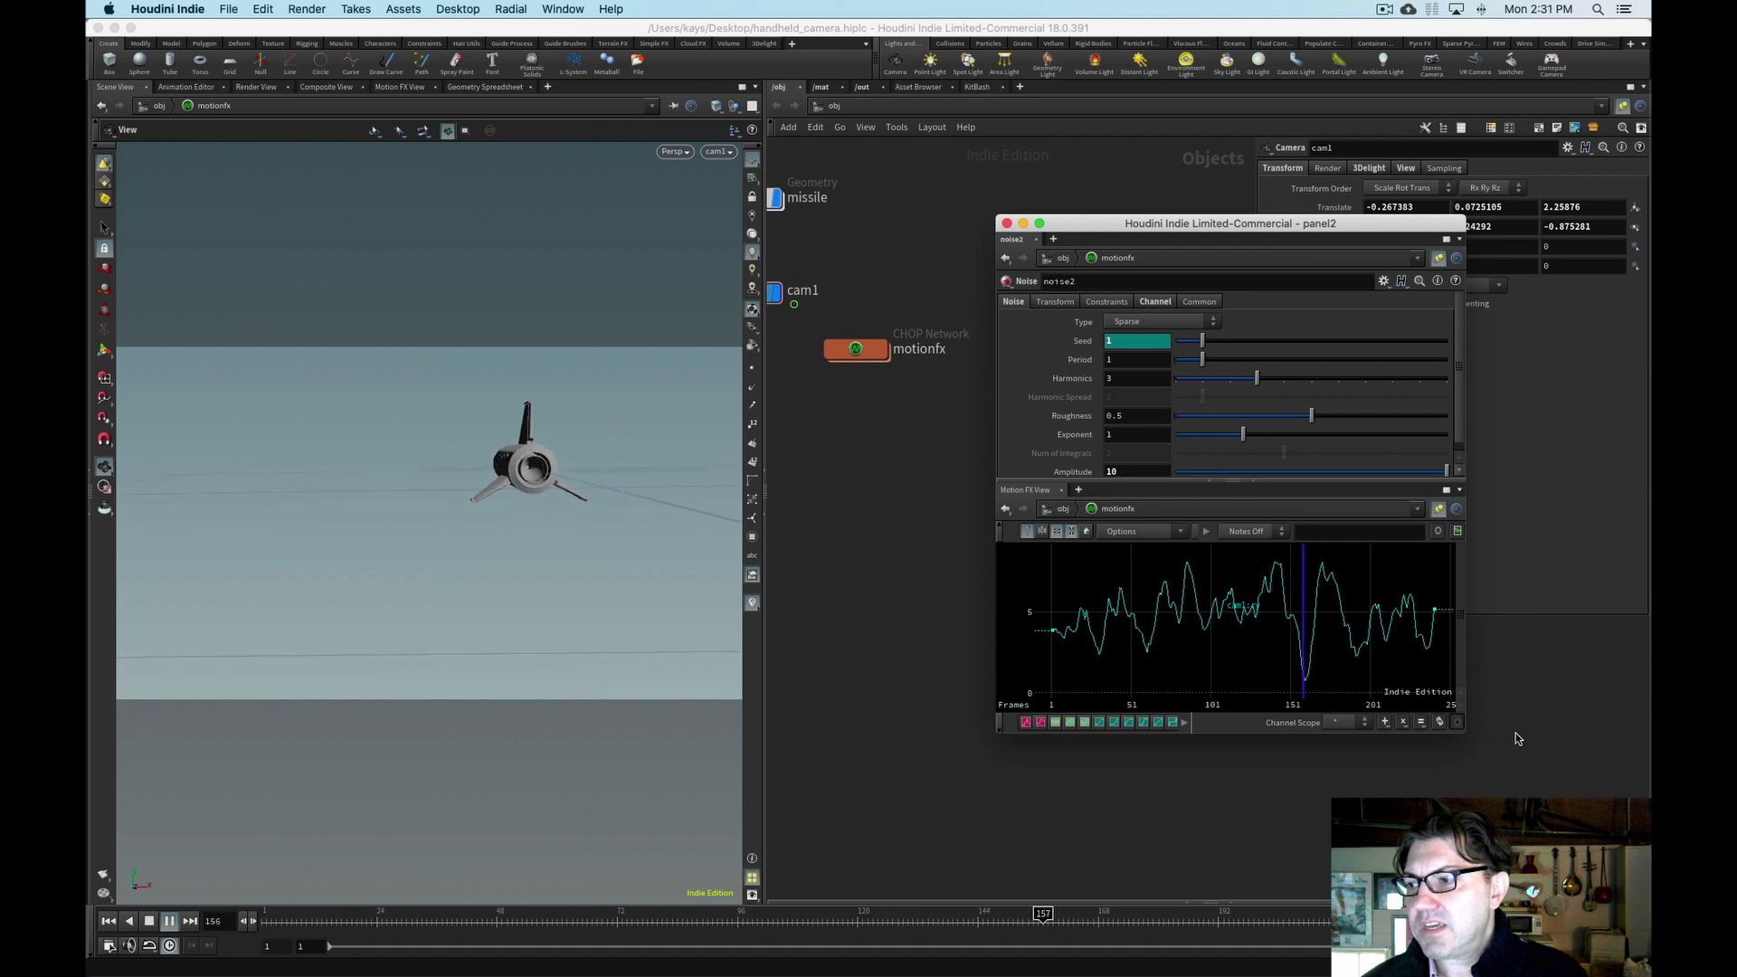
left_click_drag(1473, 755, 1580, 881)
- Set the Y rotation noise amplitude to 6 and its roughness to .2
left_click(1114, 472)
key("Return")
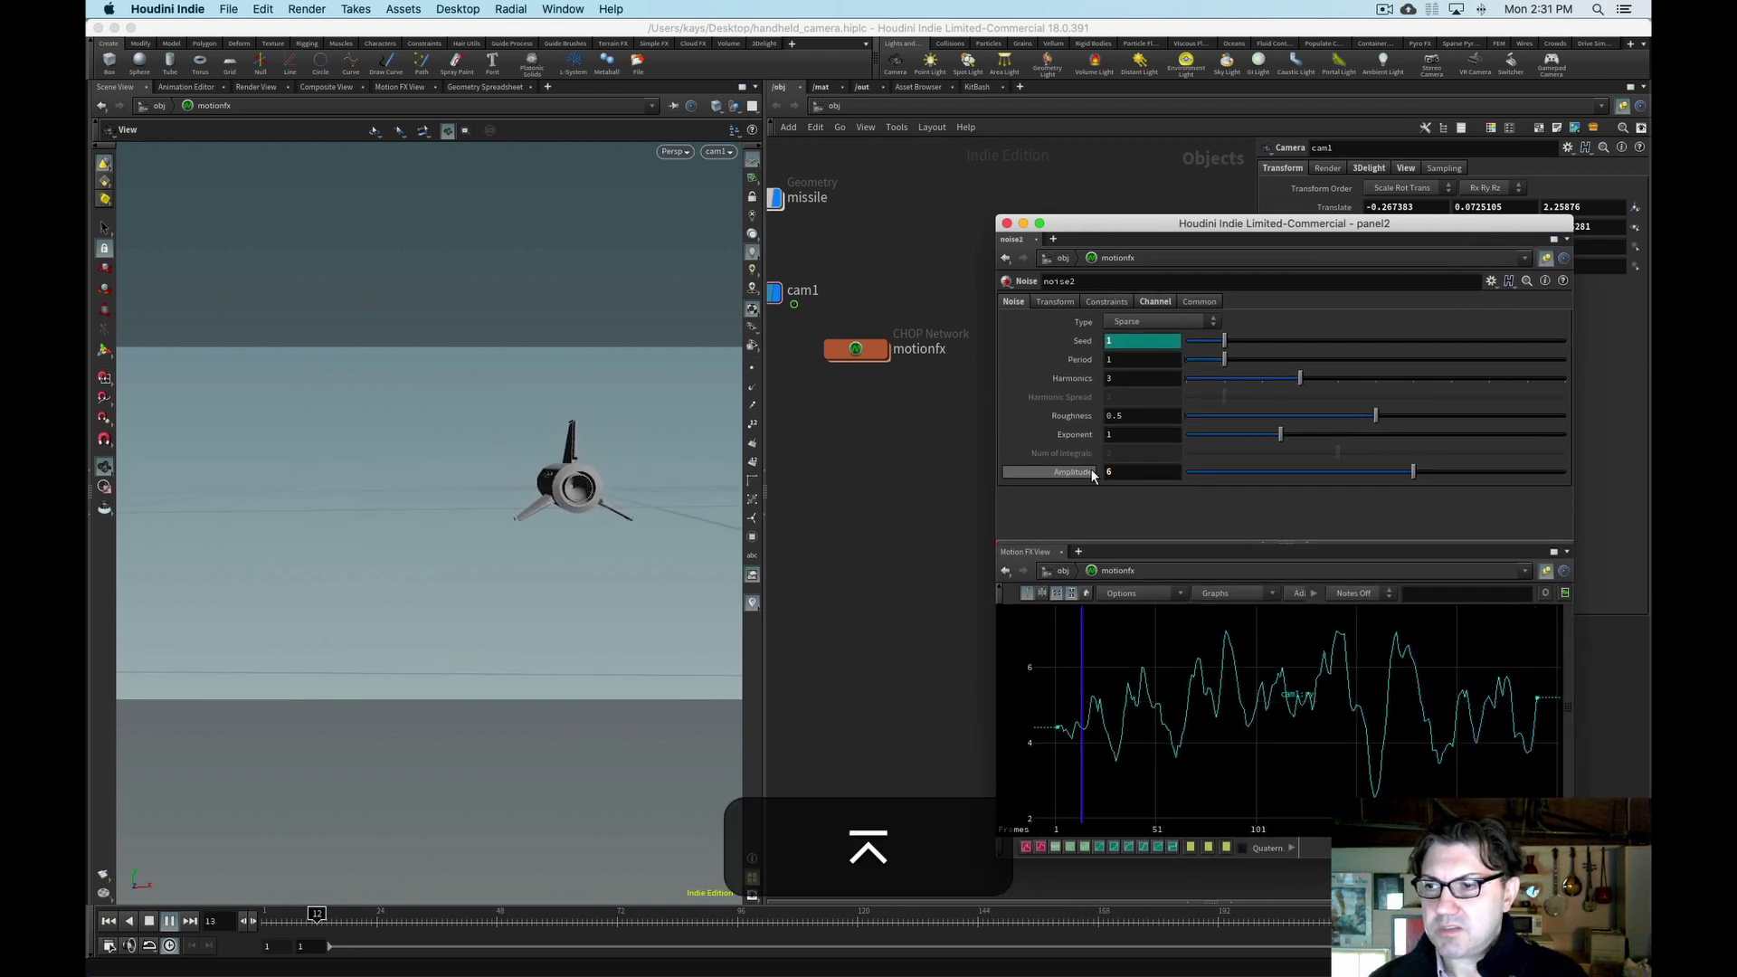
left_click(1113, 415)
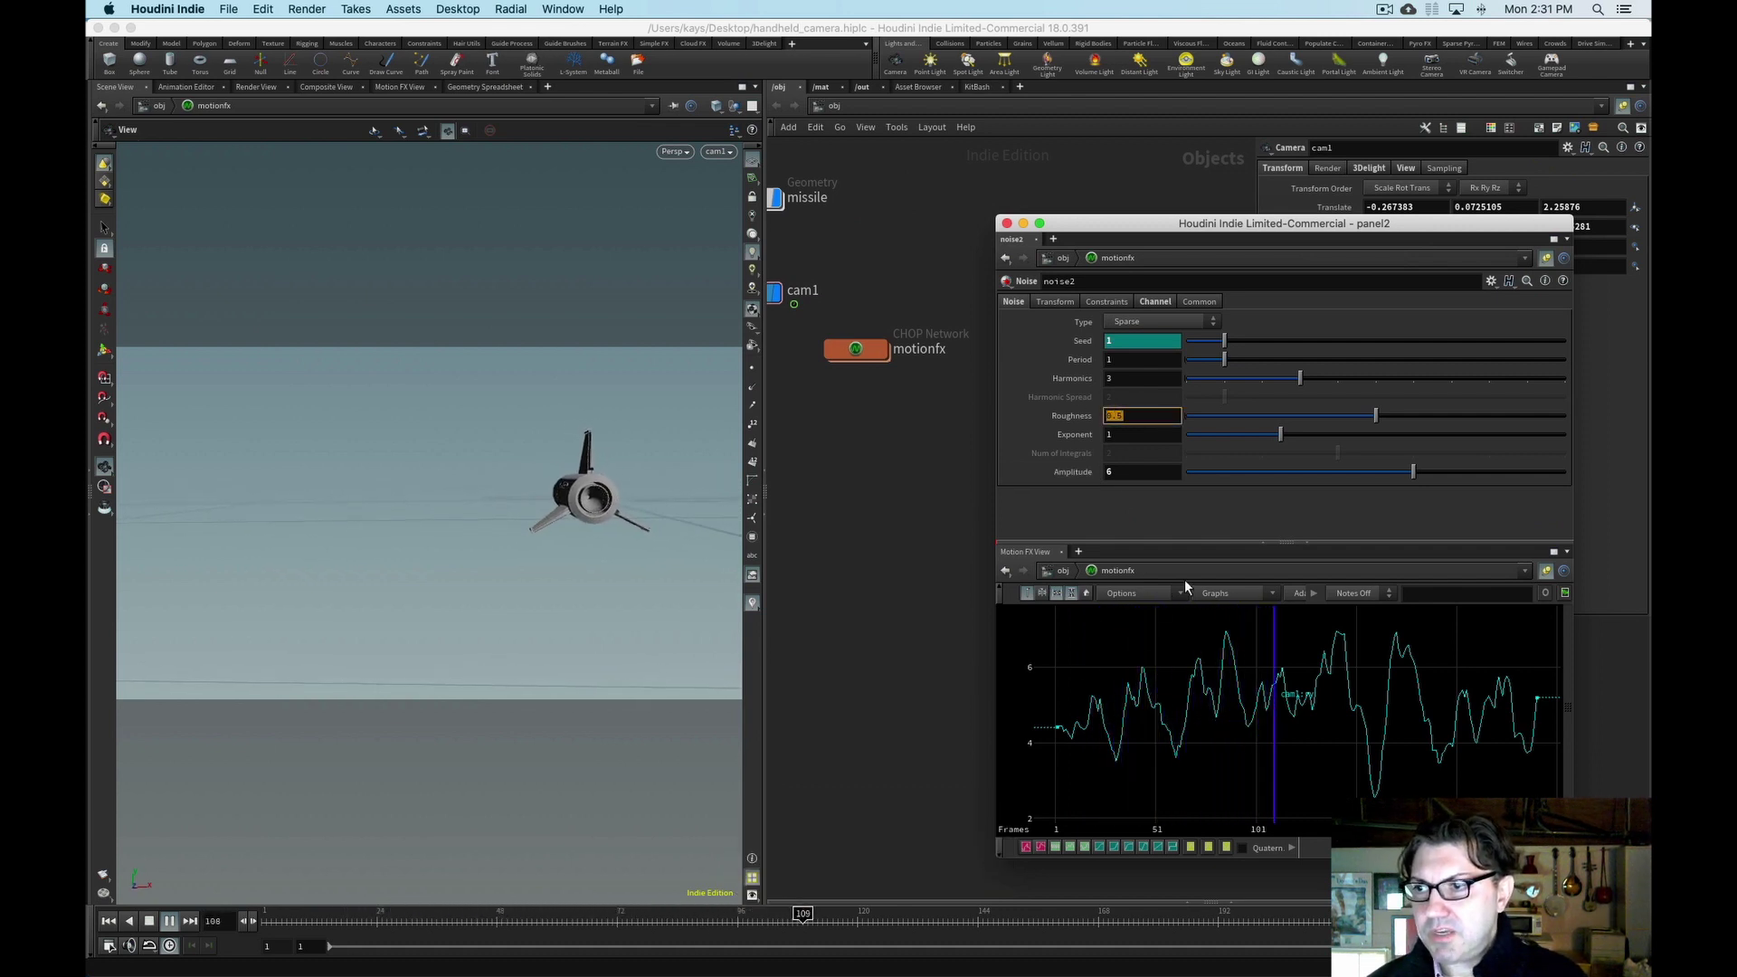
type(".2")
key("Return")
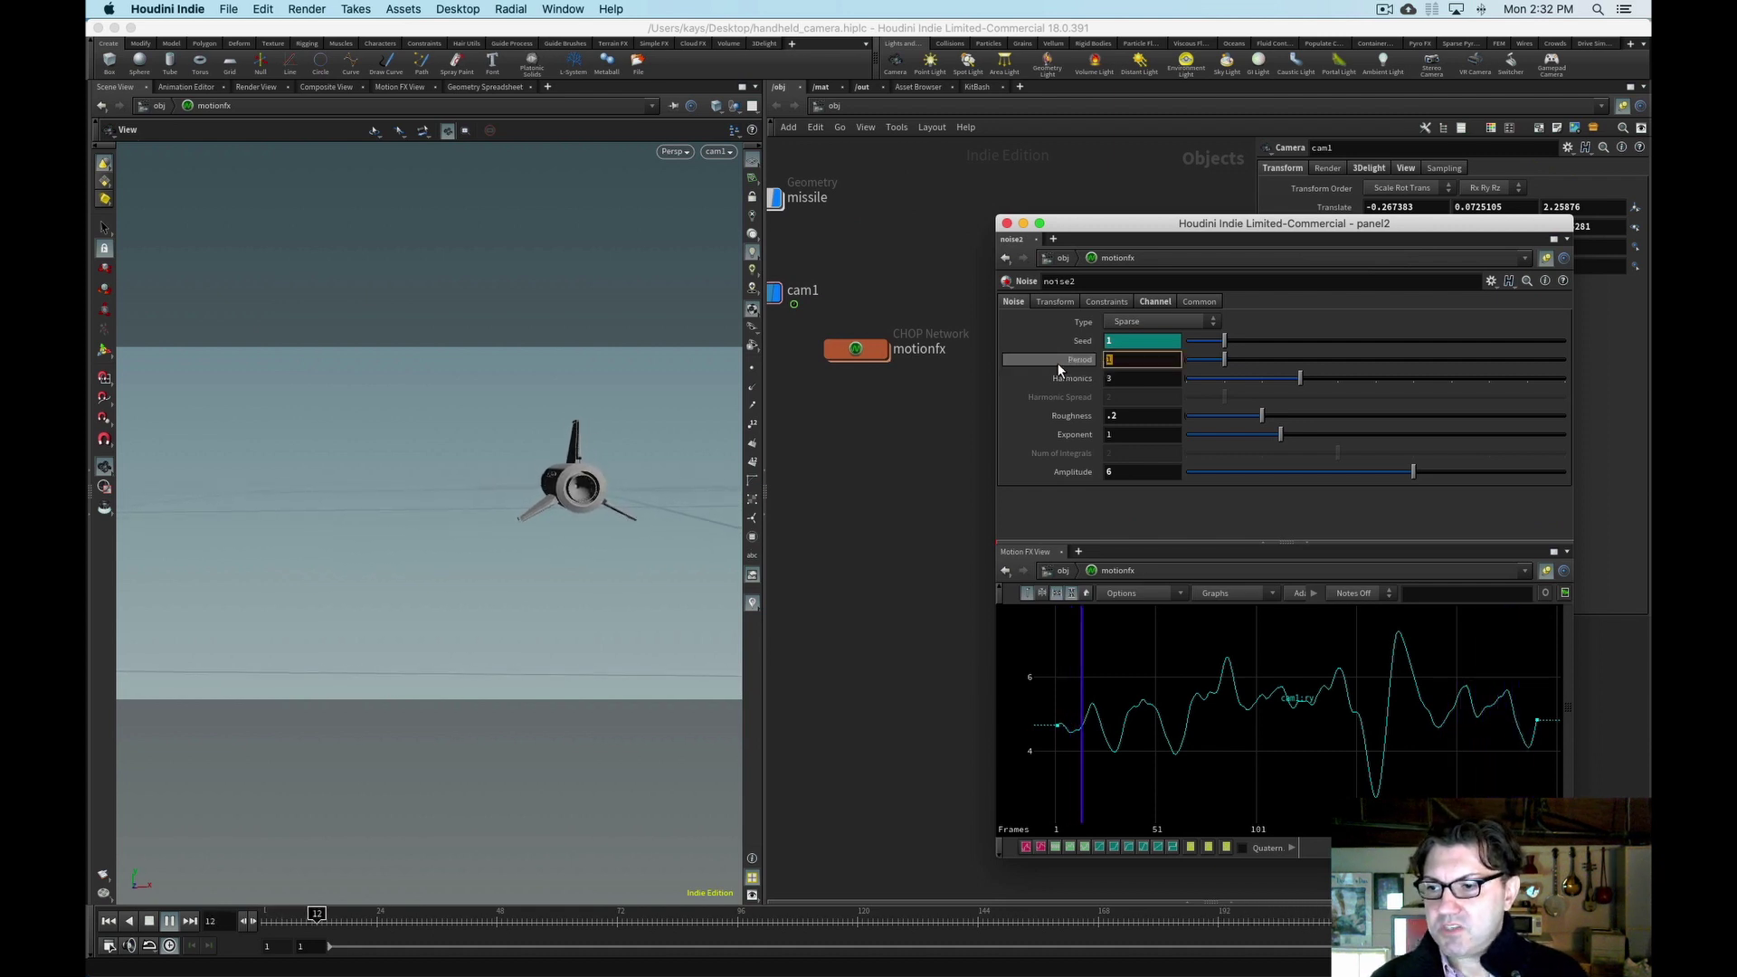
- Try a period of 2 for the Y rotation noise, settle on 3, and close the effect window
type("2")
key("Return")
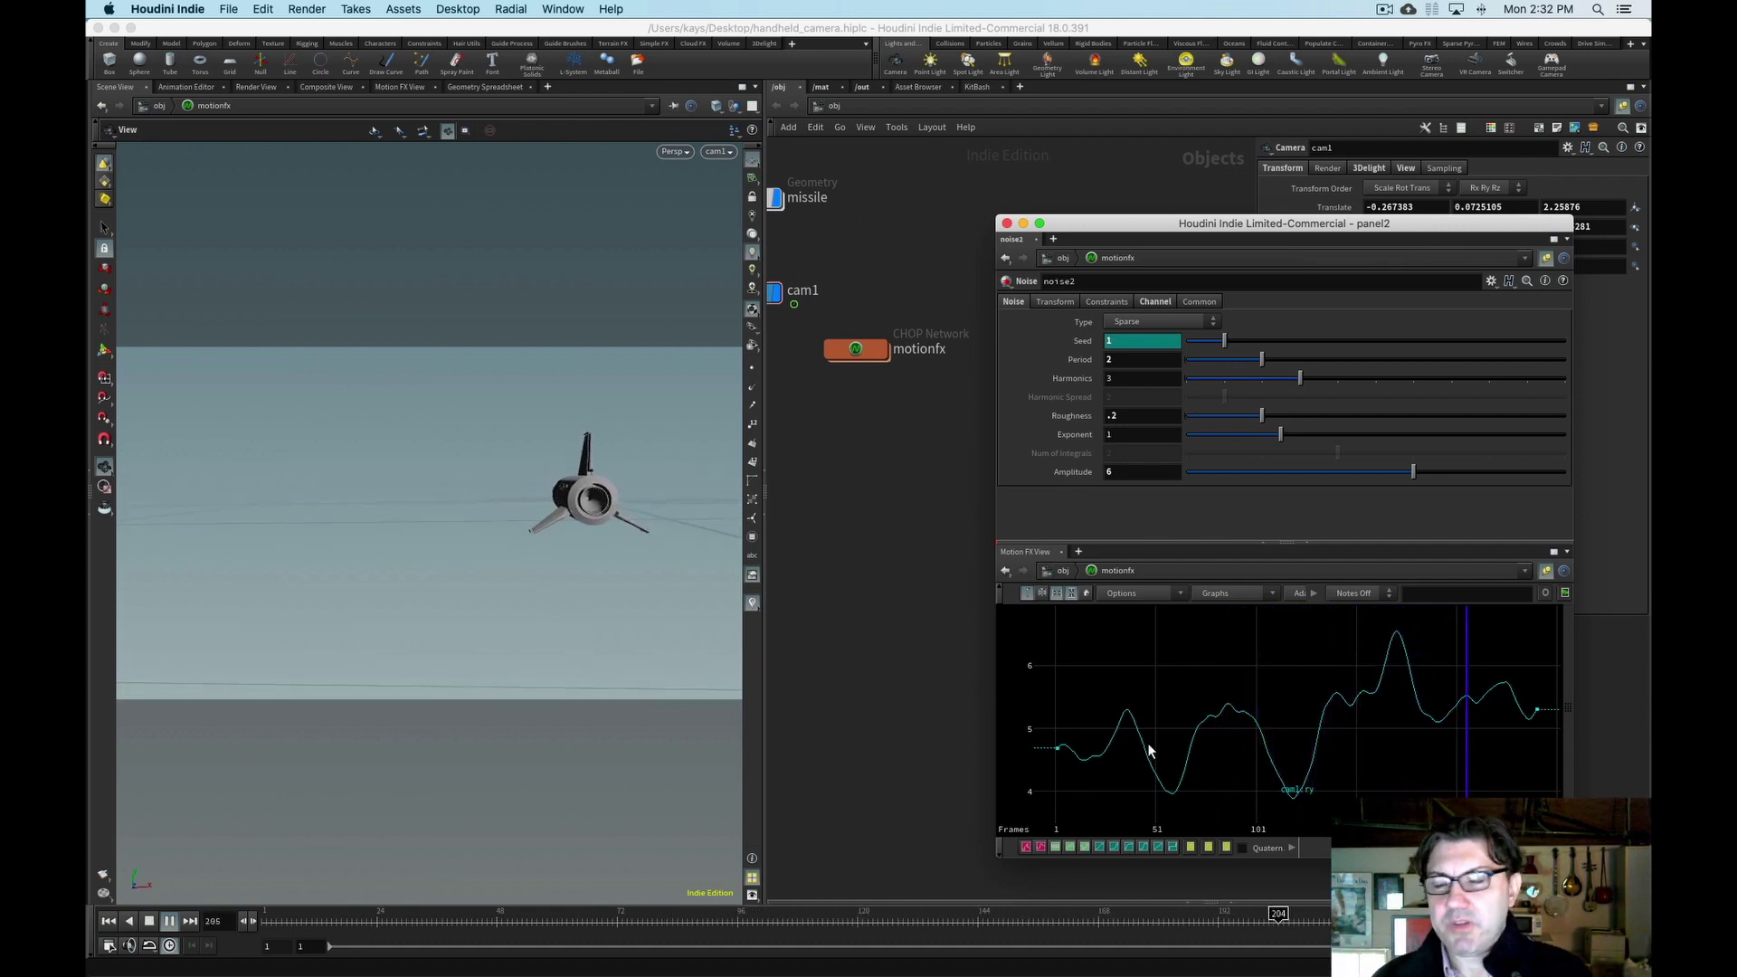
left_click(1120, 358)
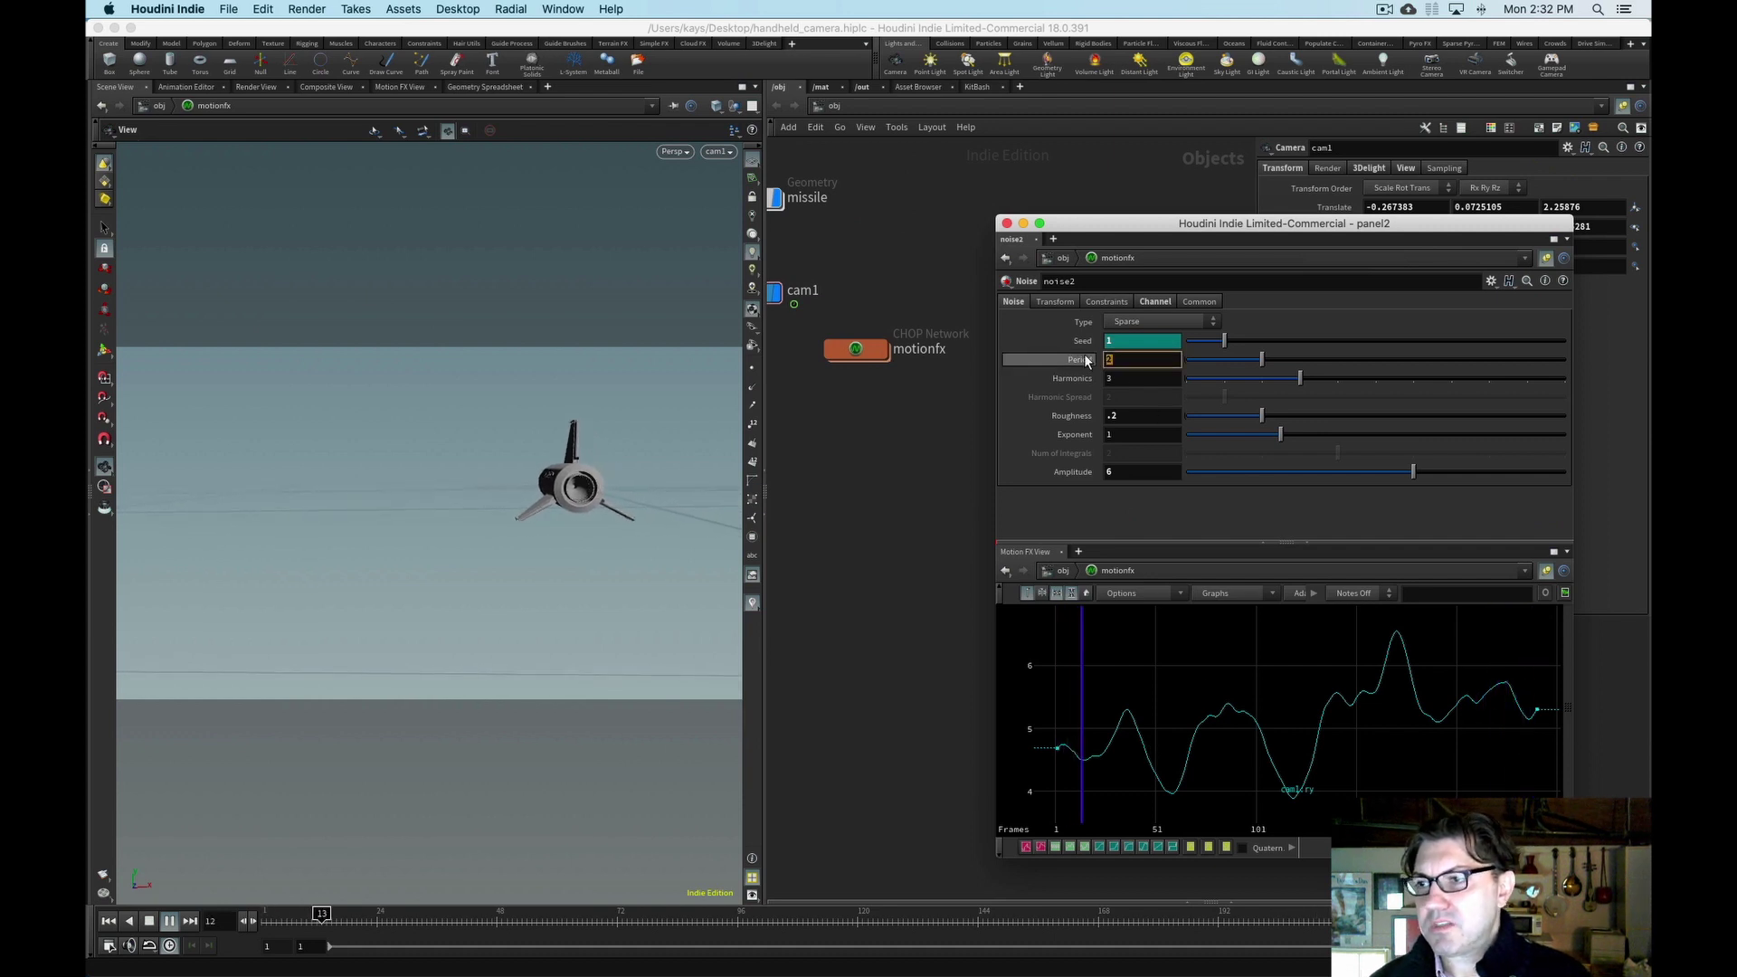
type("3")
key("Return")
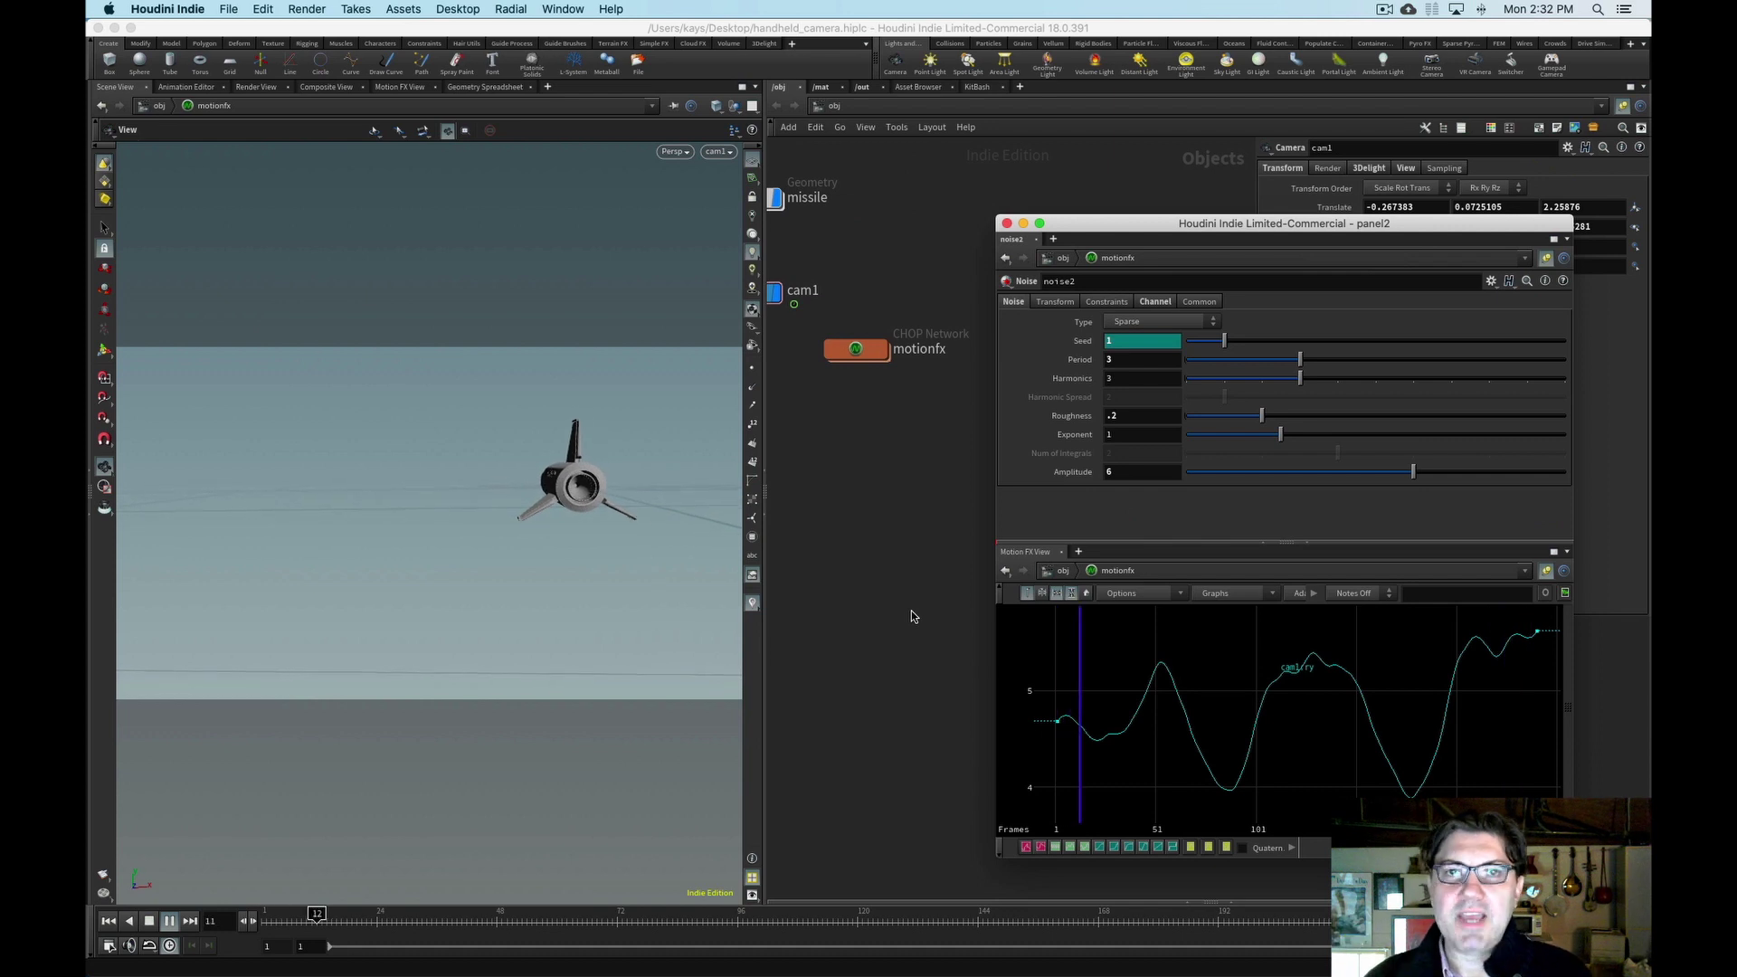
left_click(1006, 224)
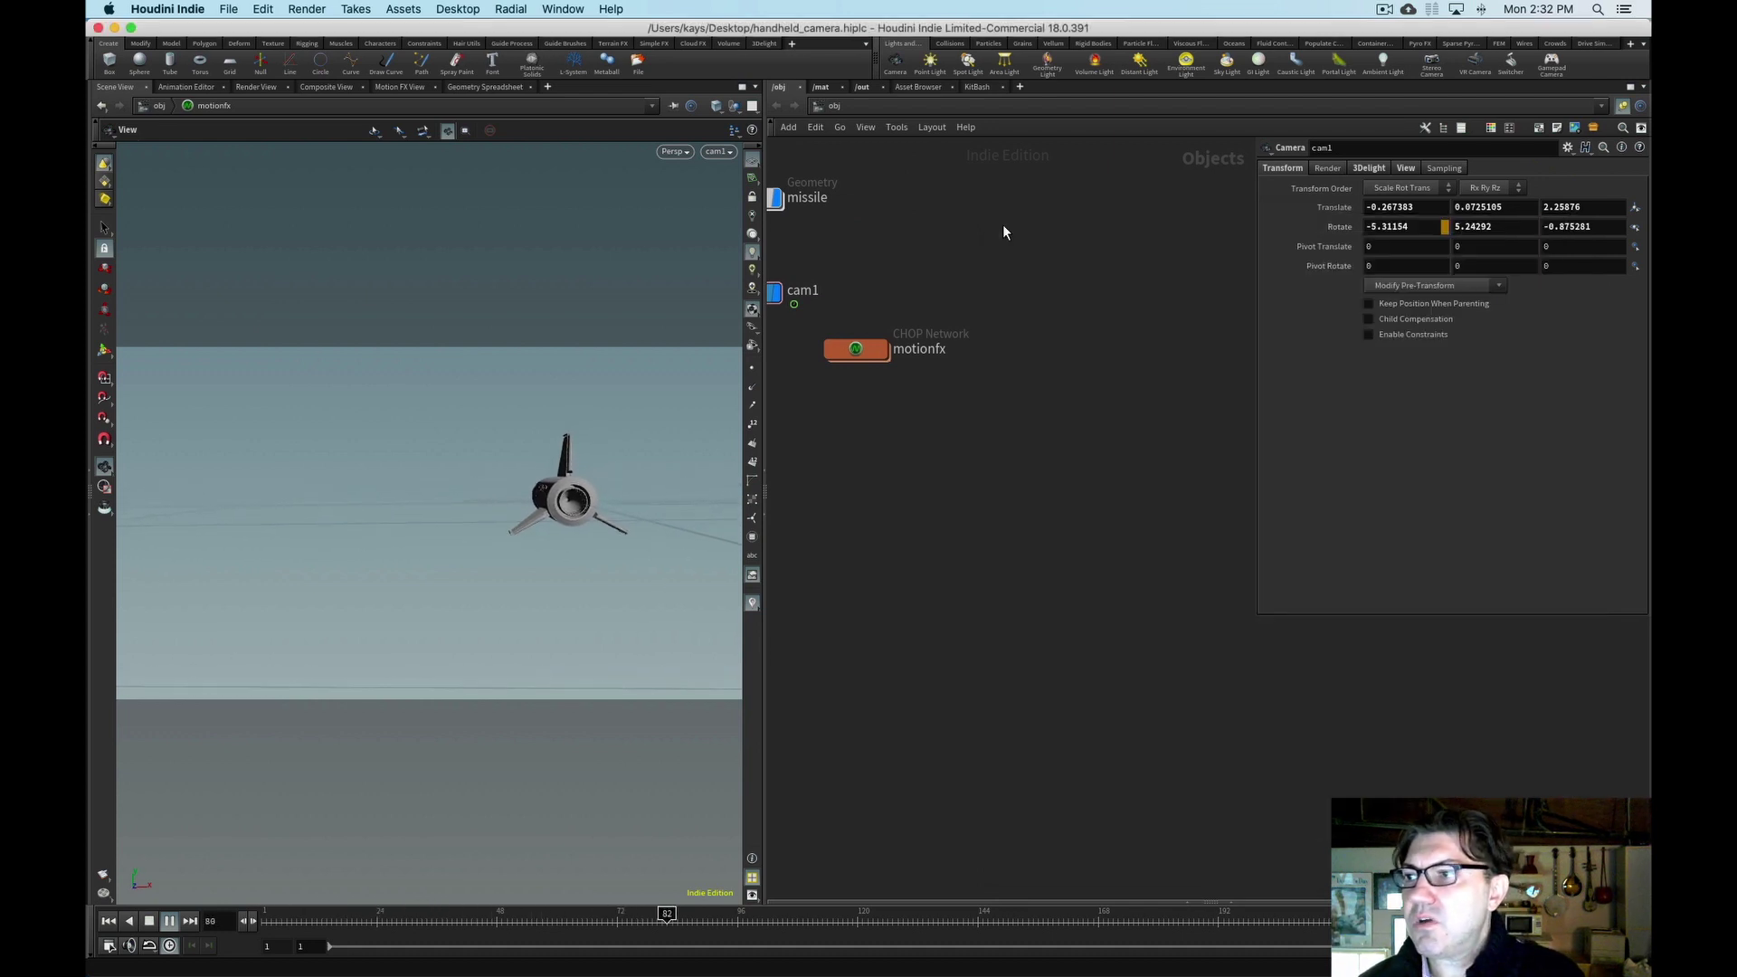
- Add a Noise Motion FX to cam1's Z rotation and move the effect window clear of the camera parameters
right_click(1564, 228)
mouse_move(1513, 301)
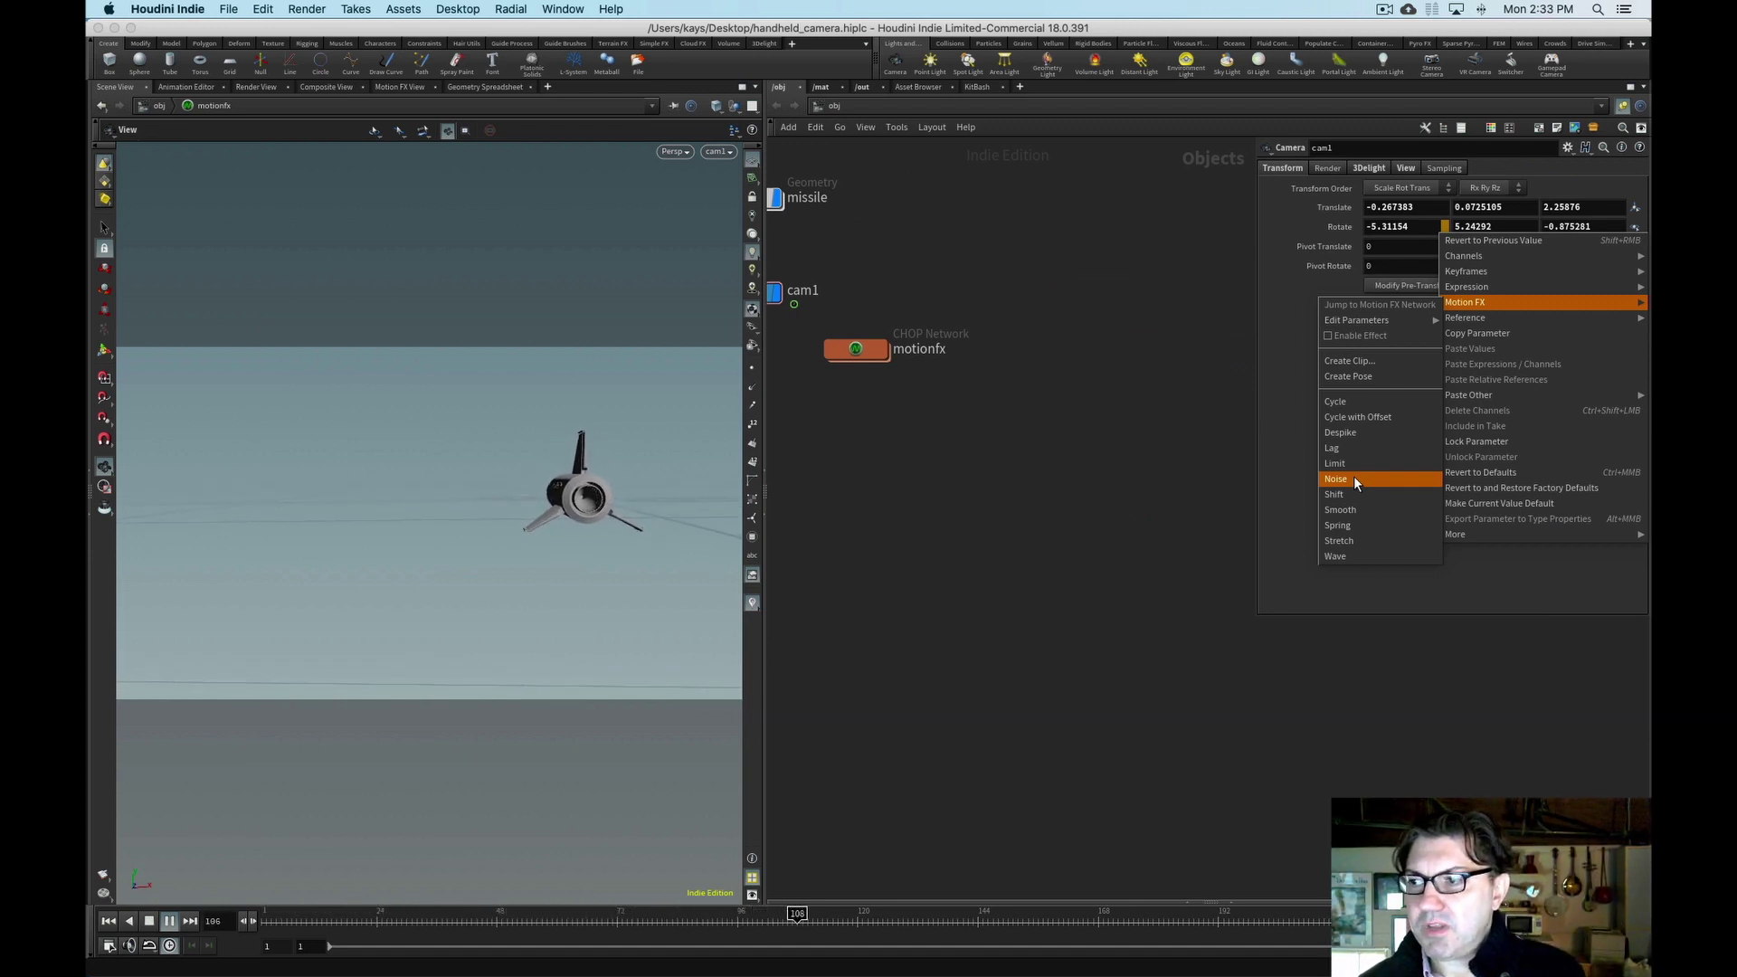
left_click(1353, 478)
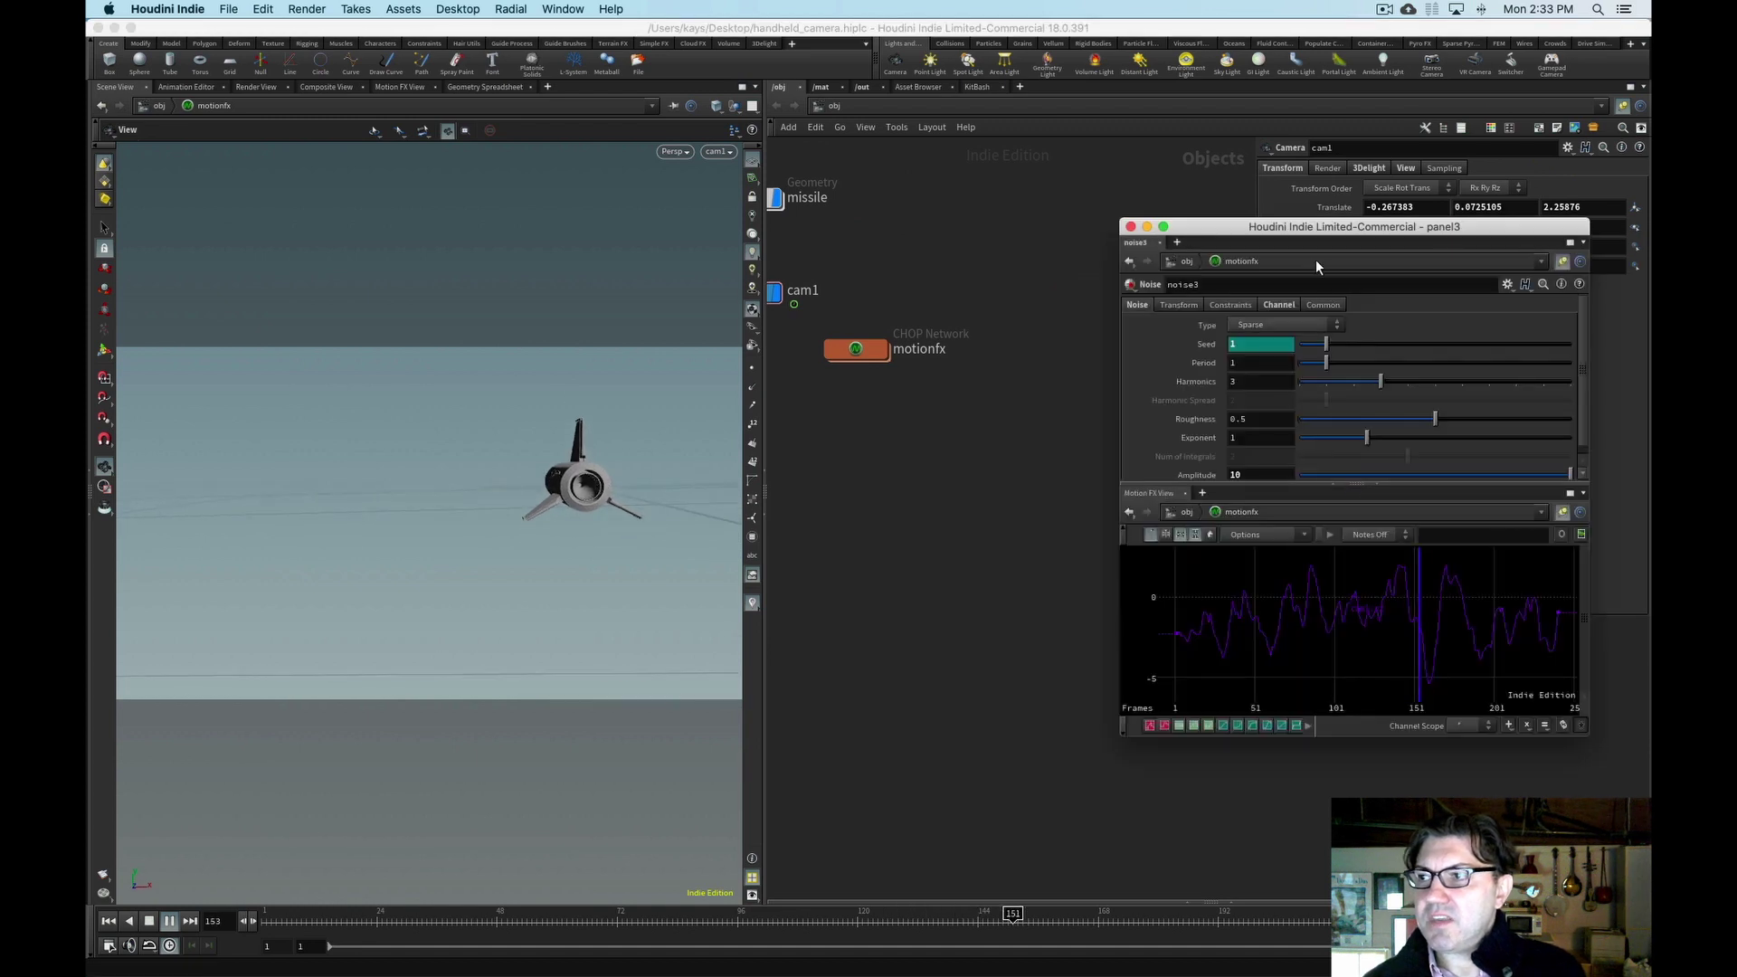
left_click_drag(1307, 231, 991, 172)
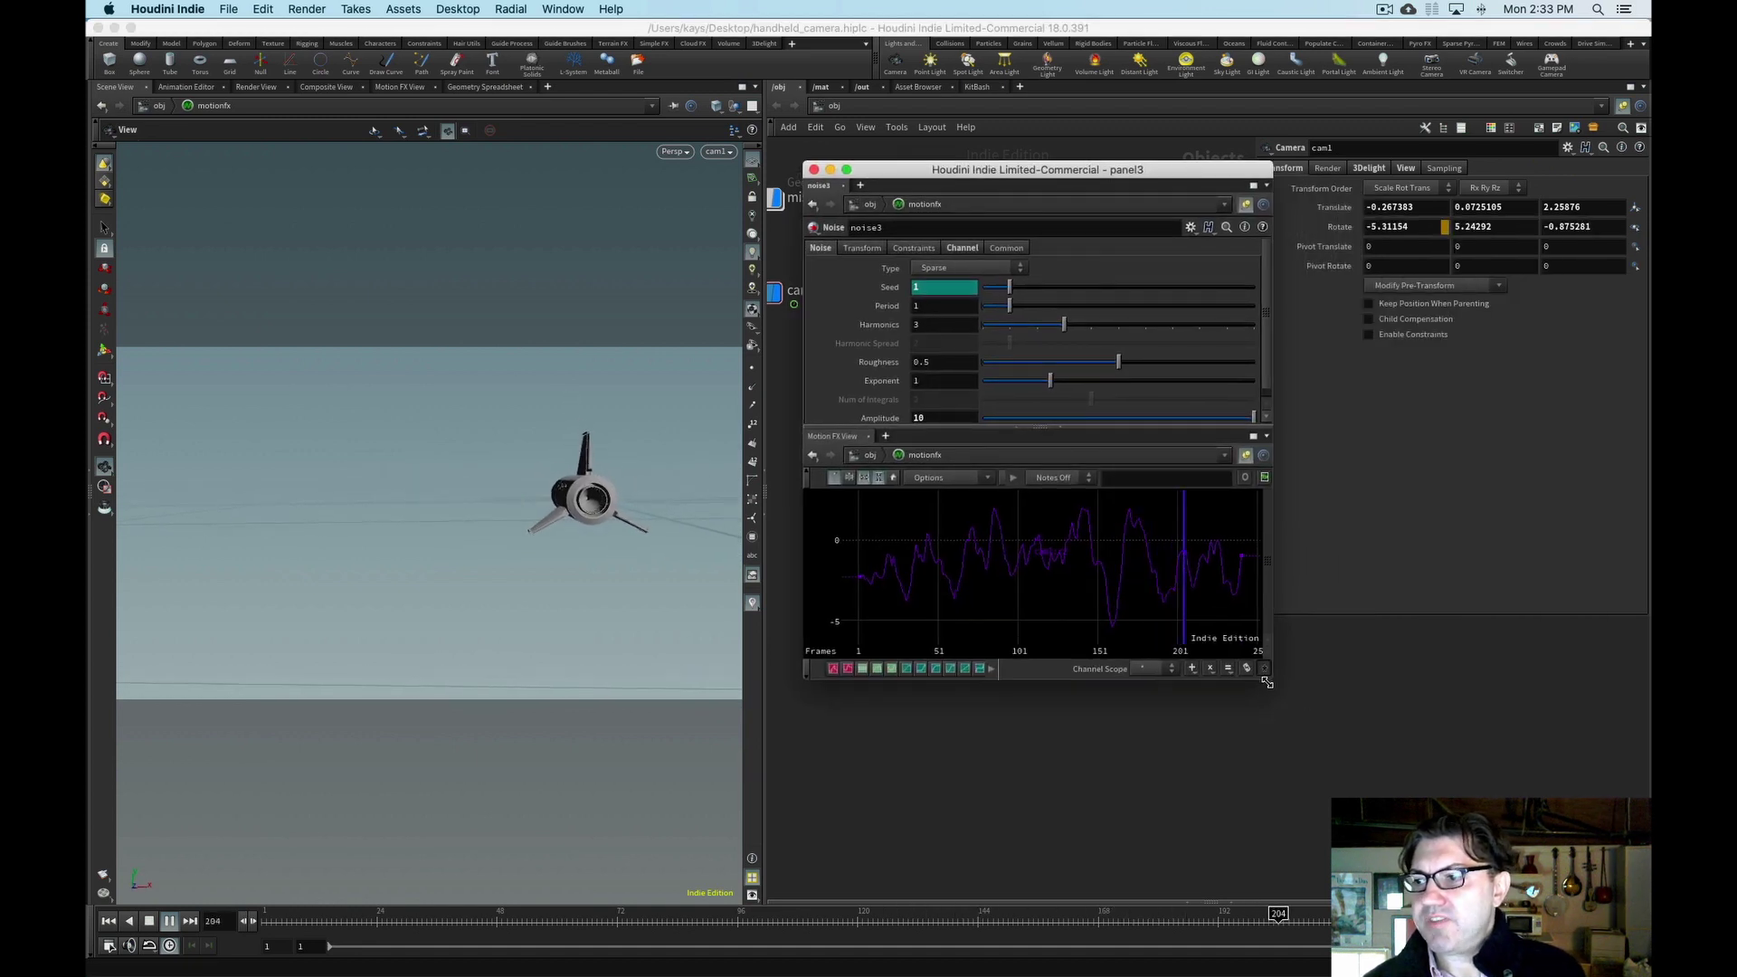
- Enlarge the effect window and set the Z rotation noise roughness to .25 and its period to 2
left_click_drag(1270, 678, 1341, 743)
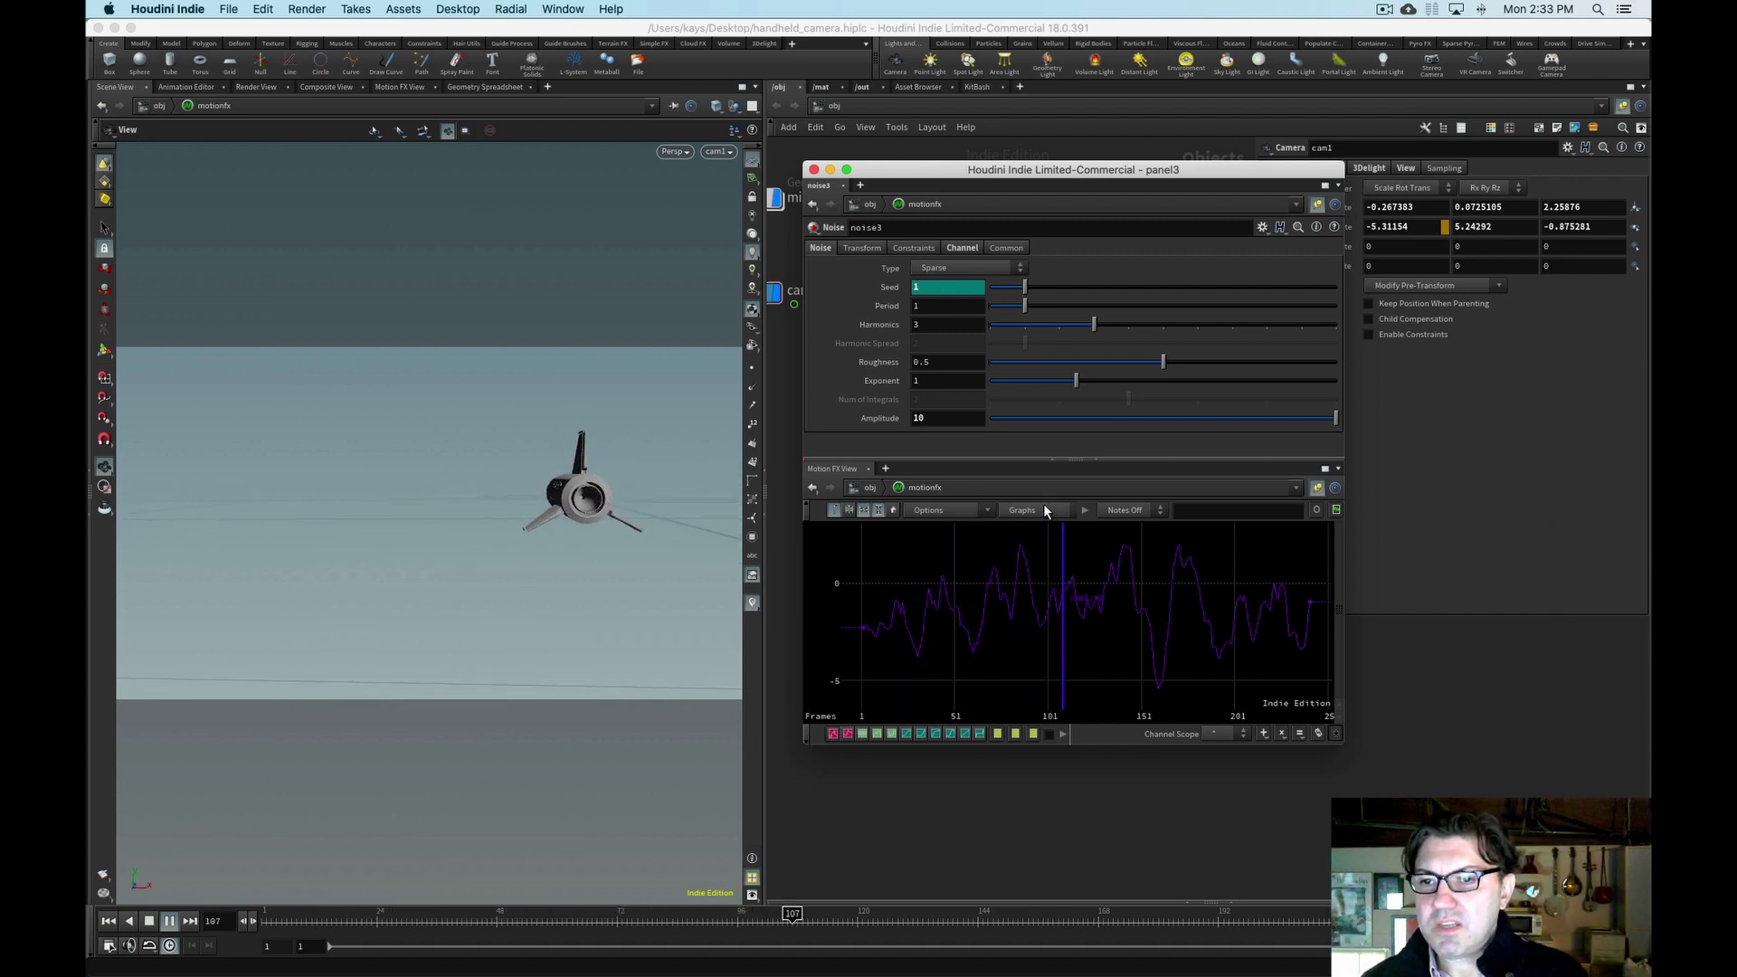
left_click(867, 363)
type(".25")
key("Return")
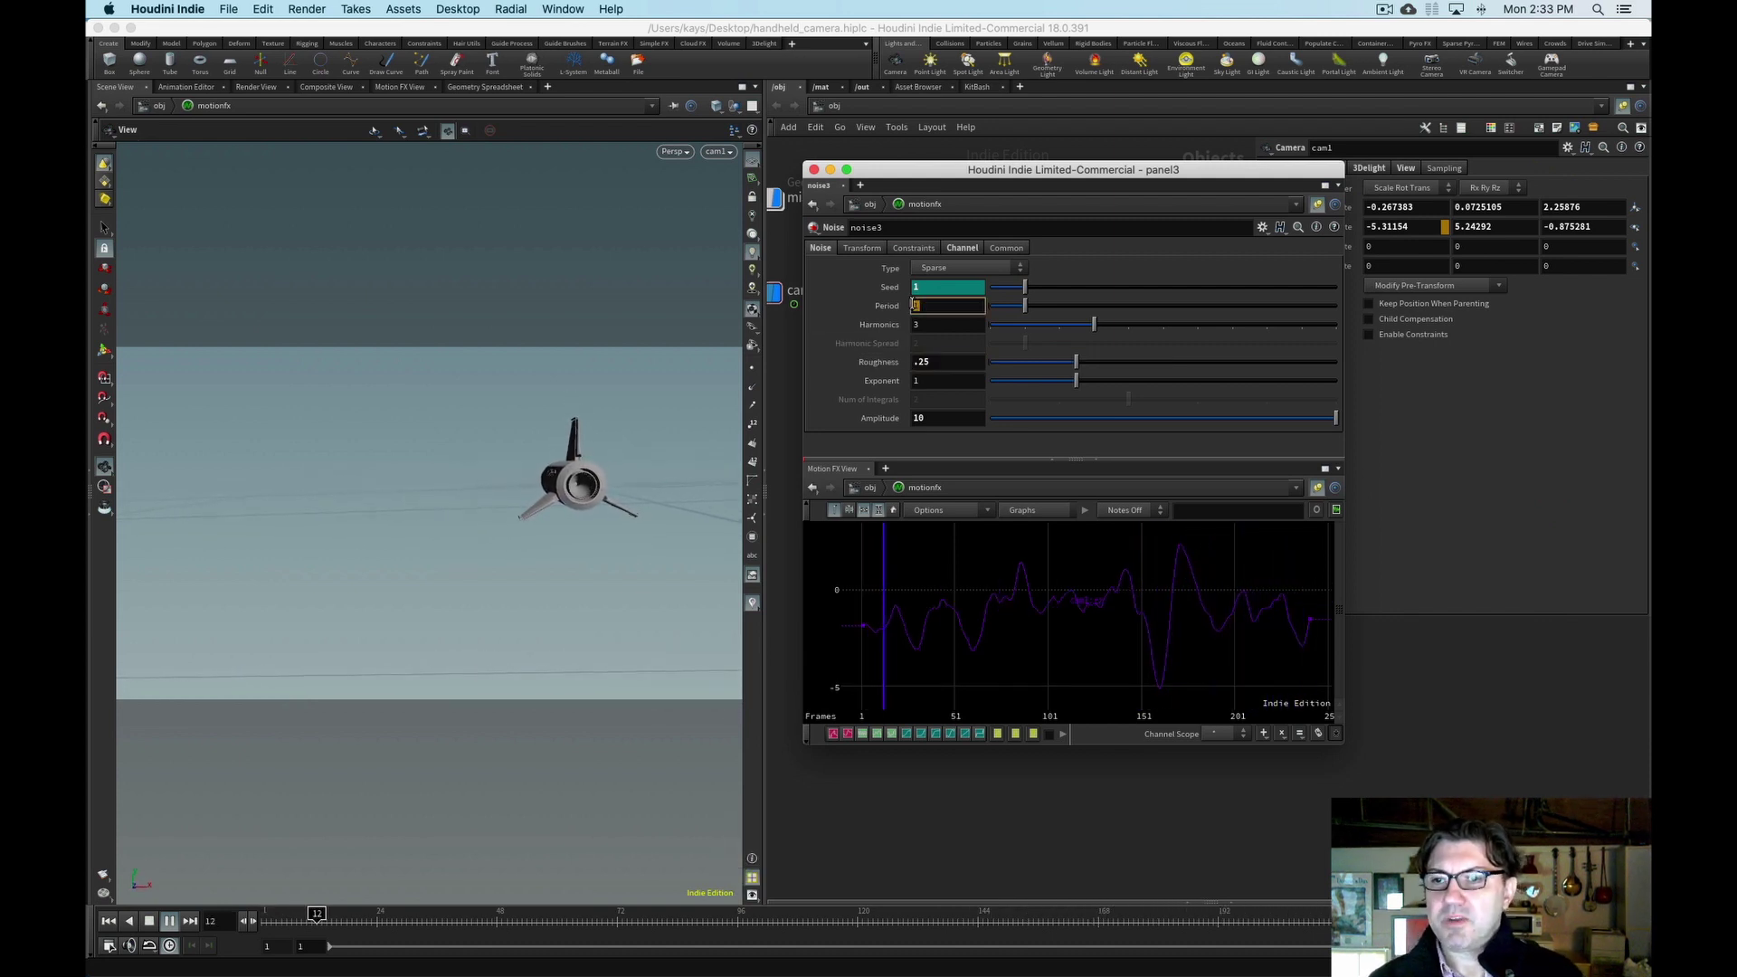
type("2")
key("Return")
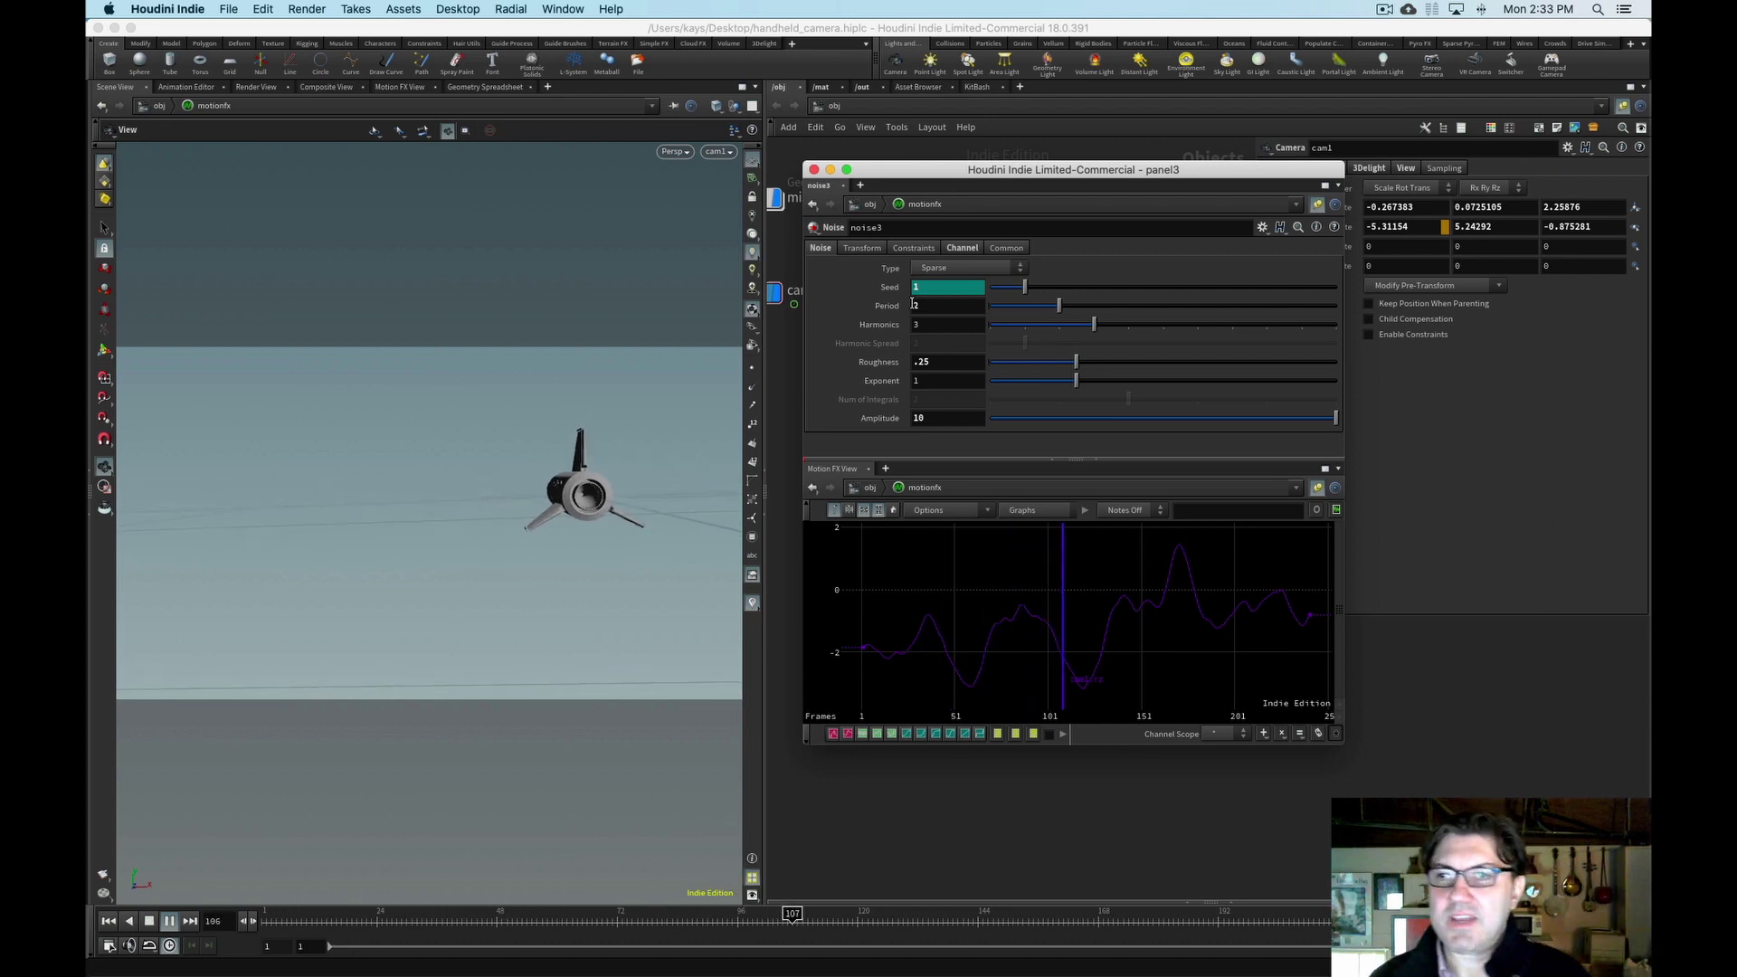
- Close the effect window, then play back the camera shake in a widened scene view
left_click(814, 620)
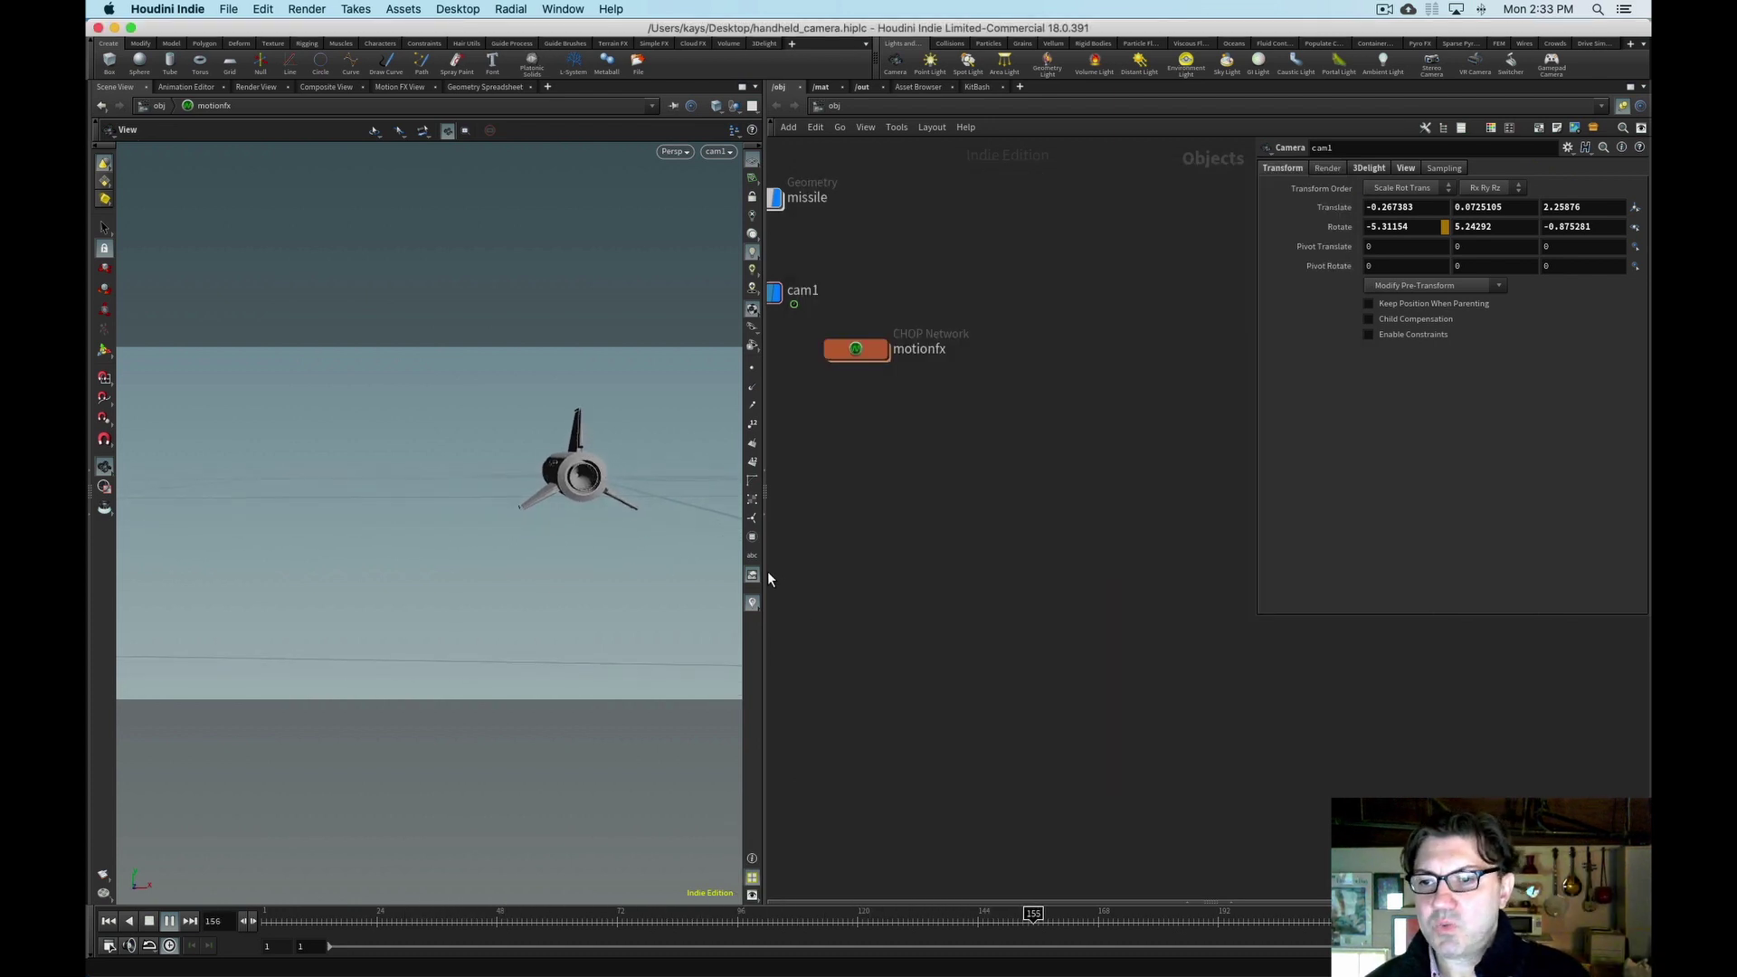
left_click_drag(767, 578, 1101, 545)
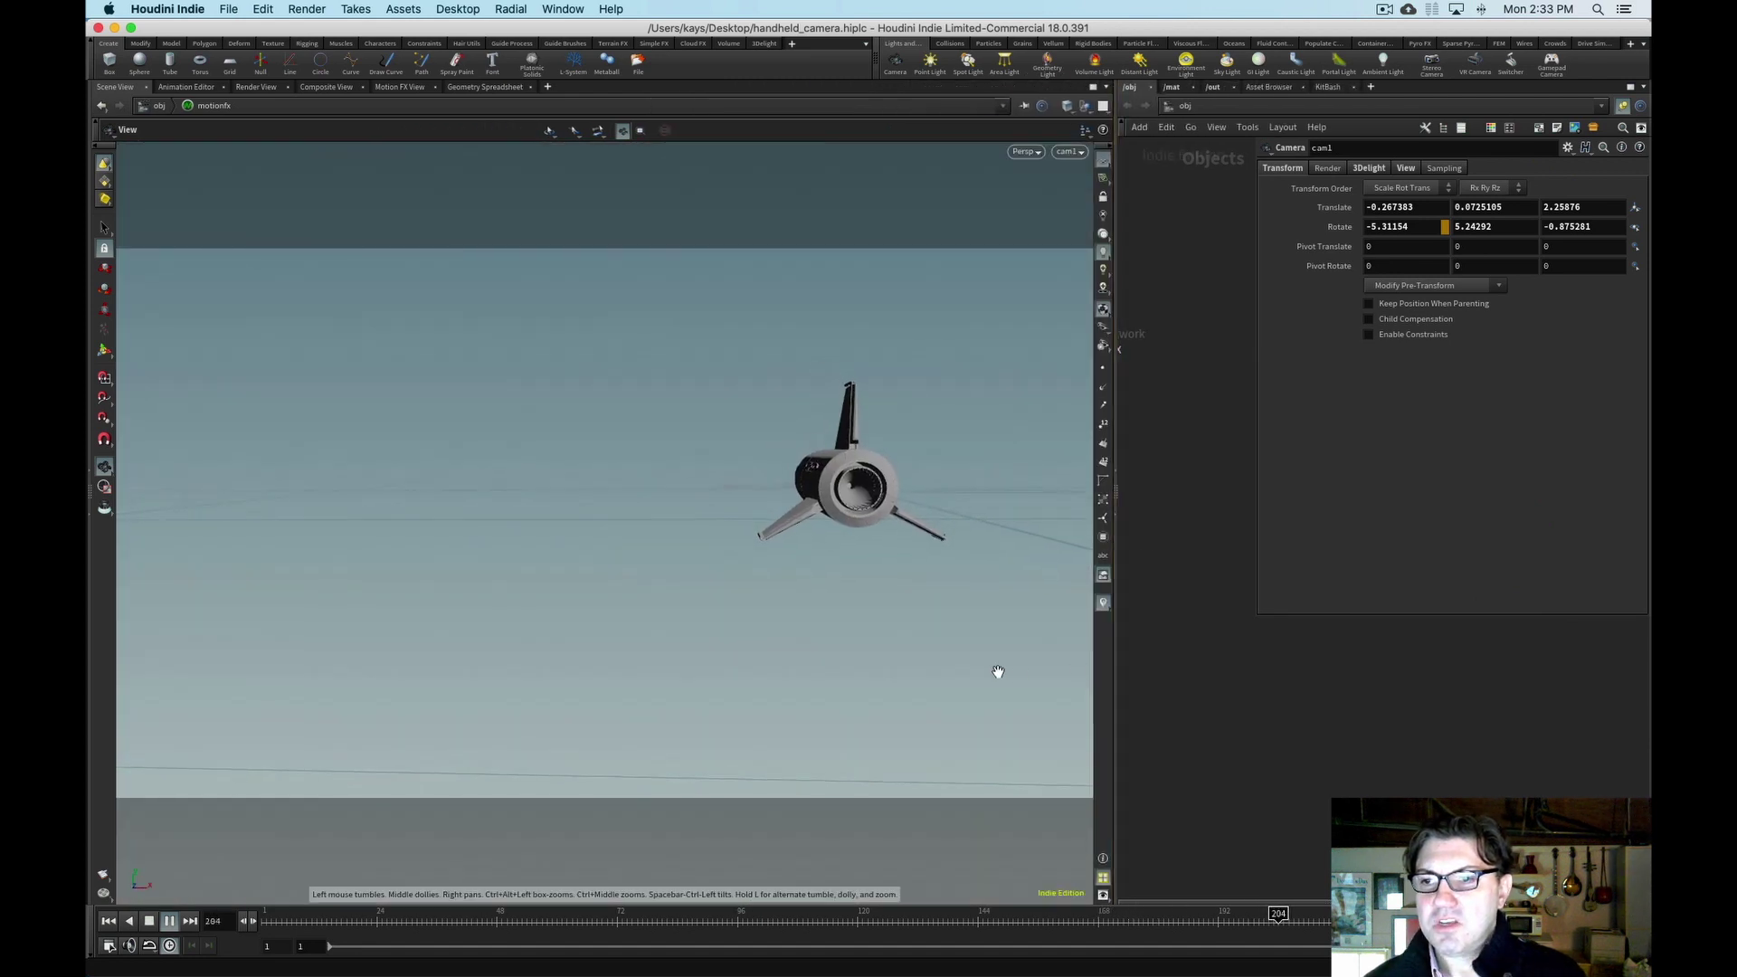
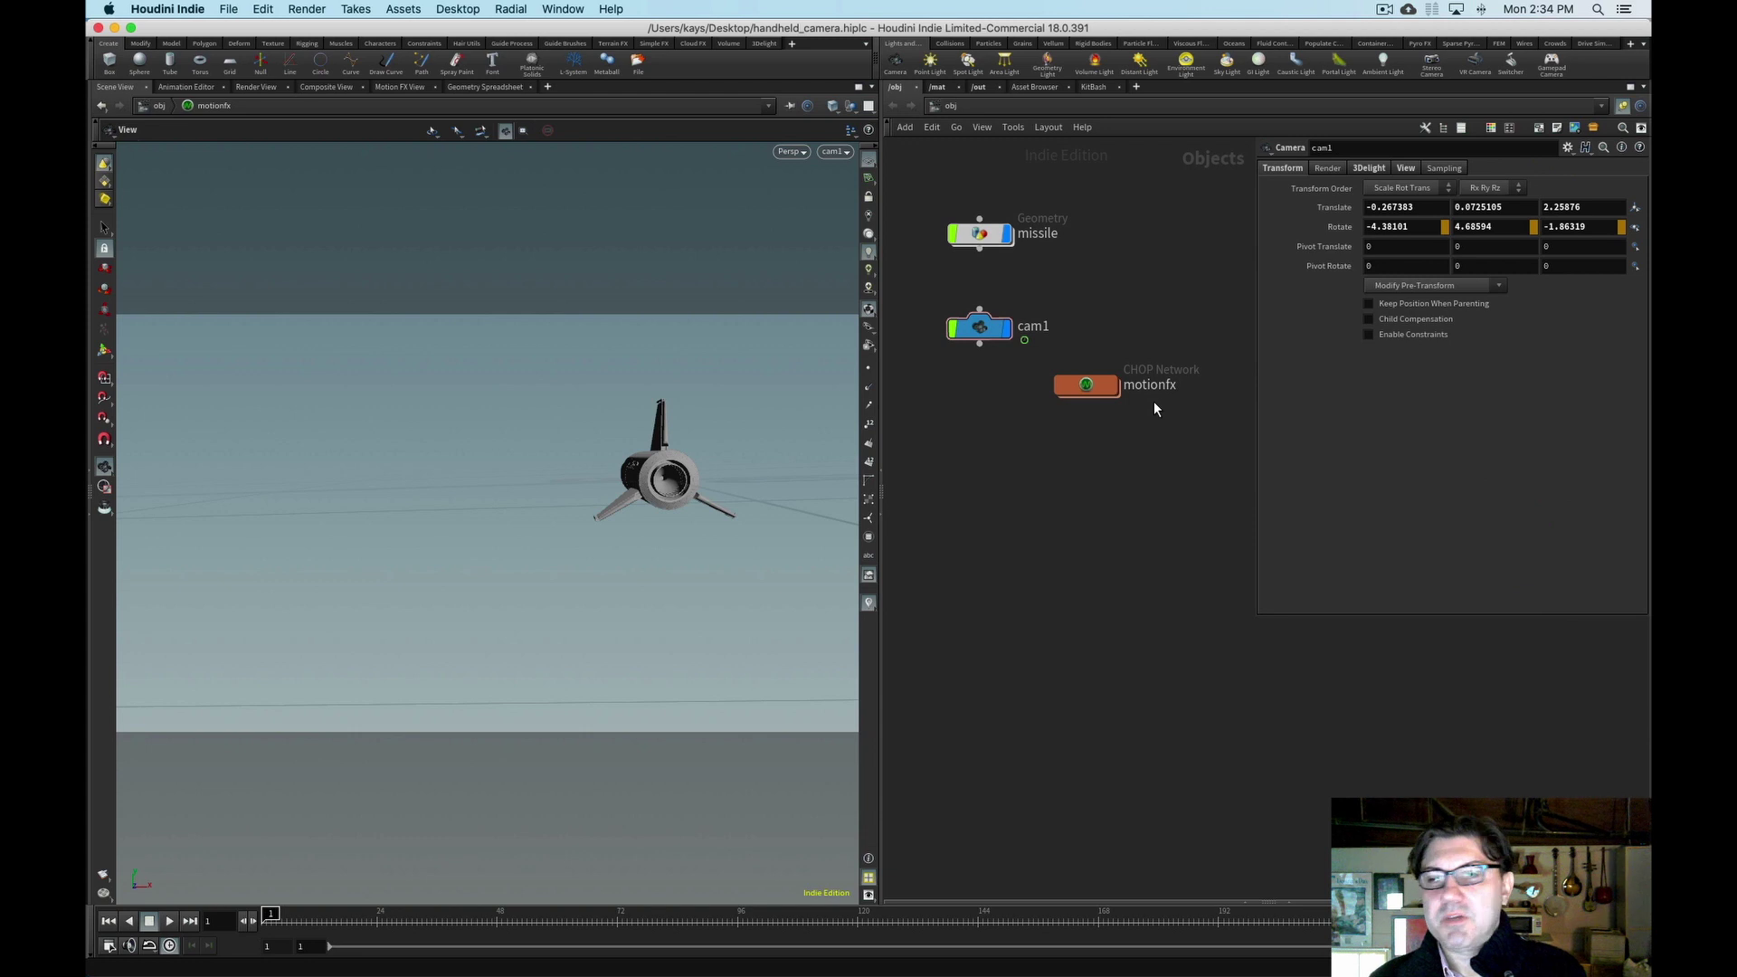
left_click(170, 921)
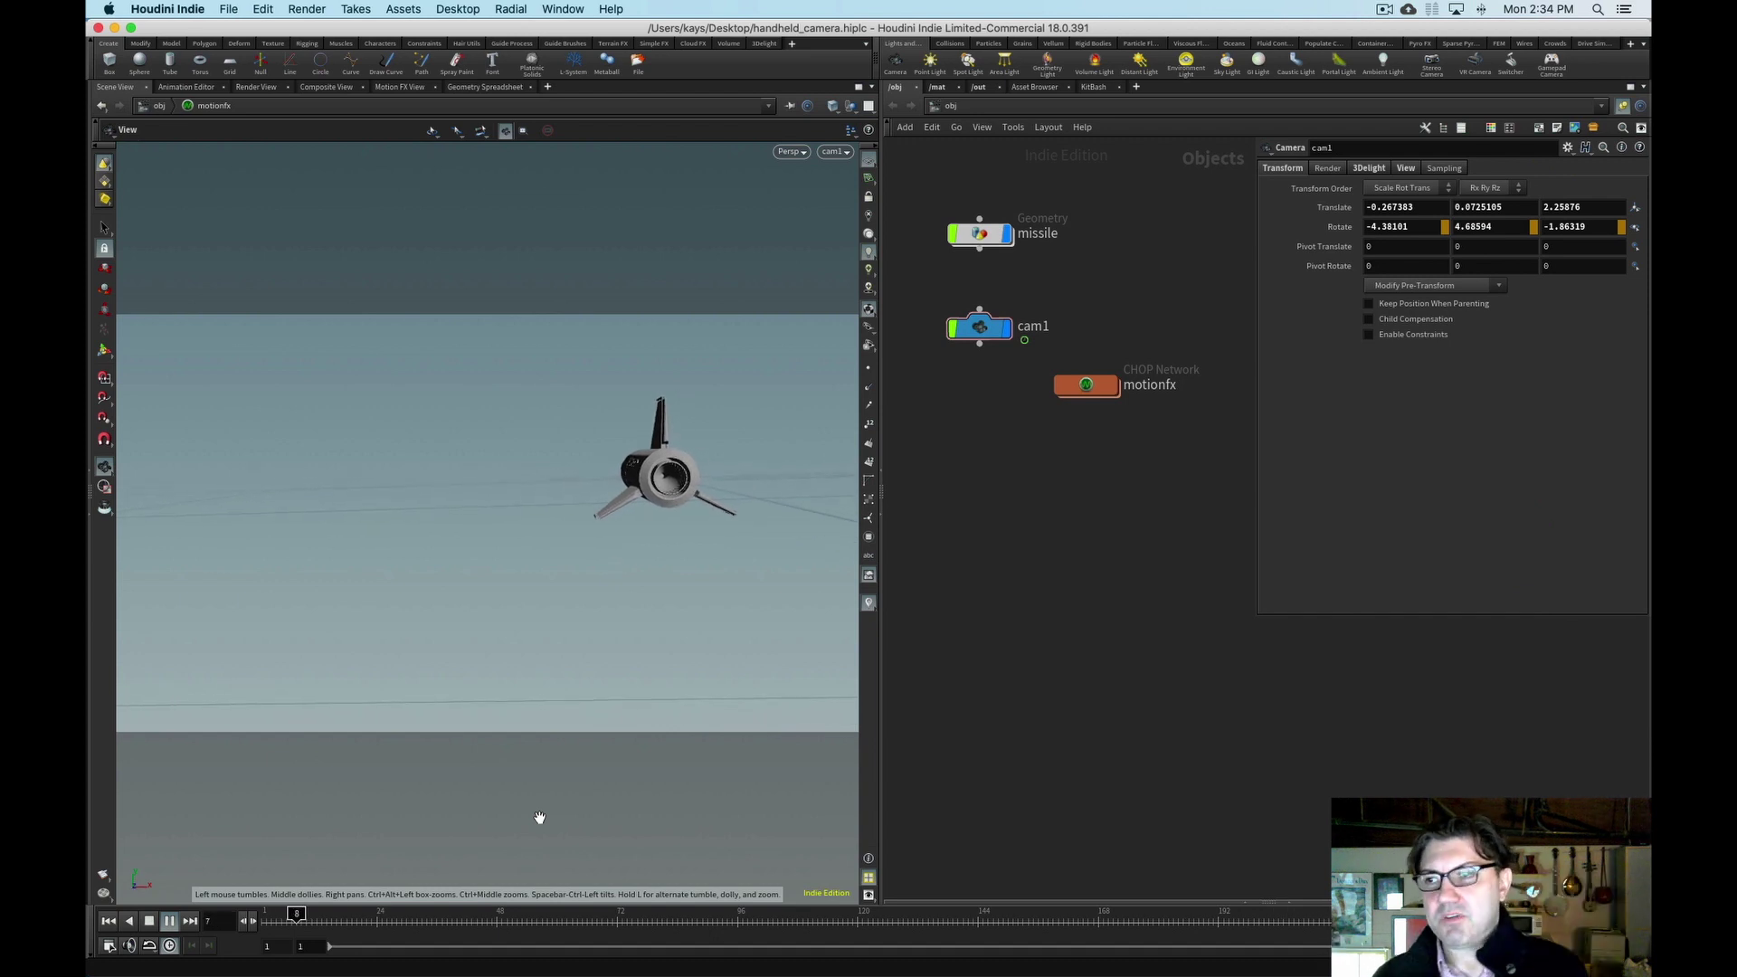
- Open the motionfx network, stop playback, and examine which cam1 rotation channel each noise_cam1_clip node carries
double_click(1088, 389)
key("h")
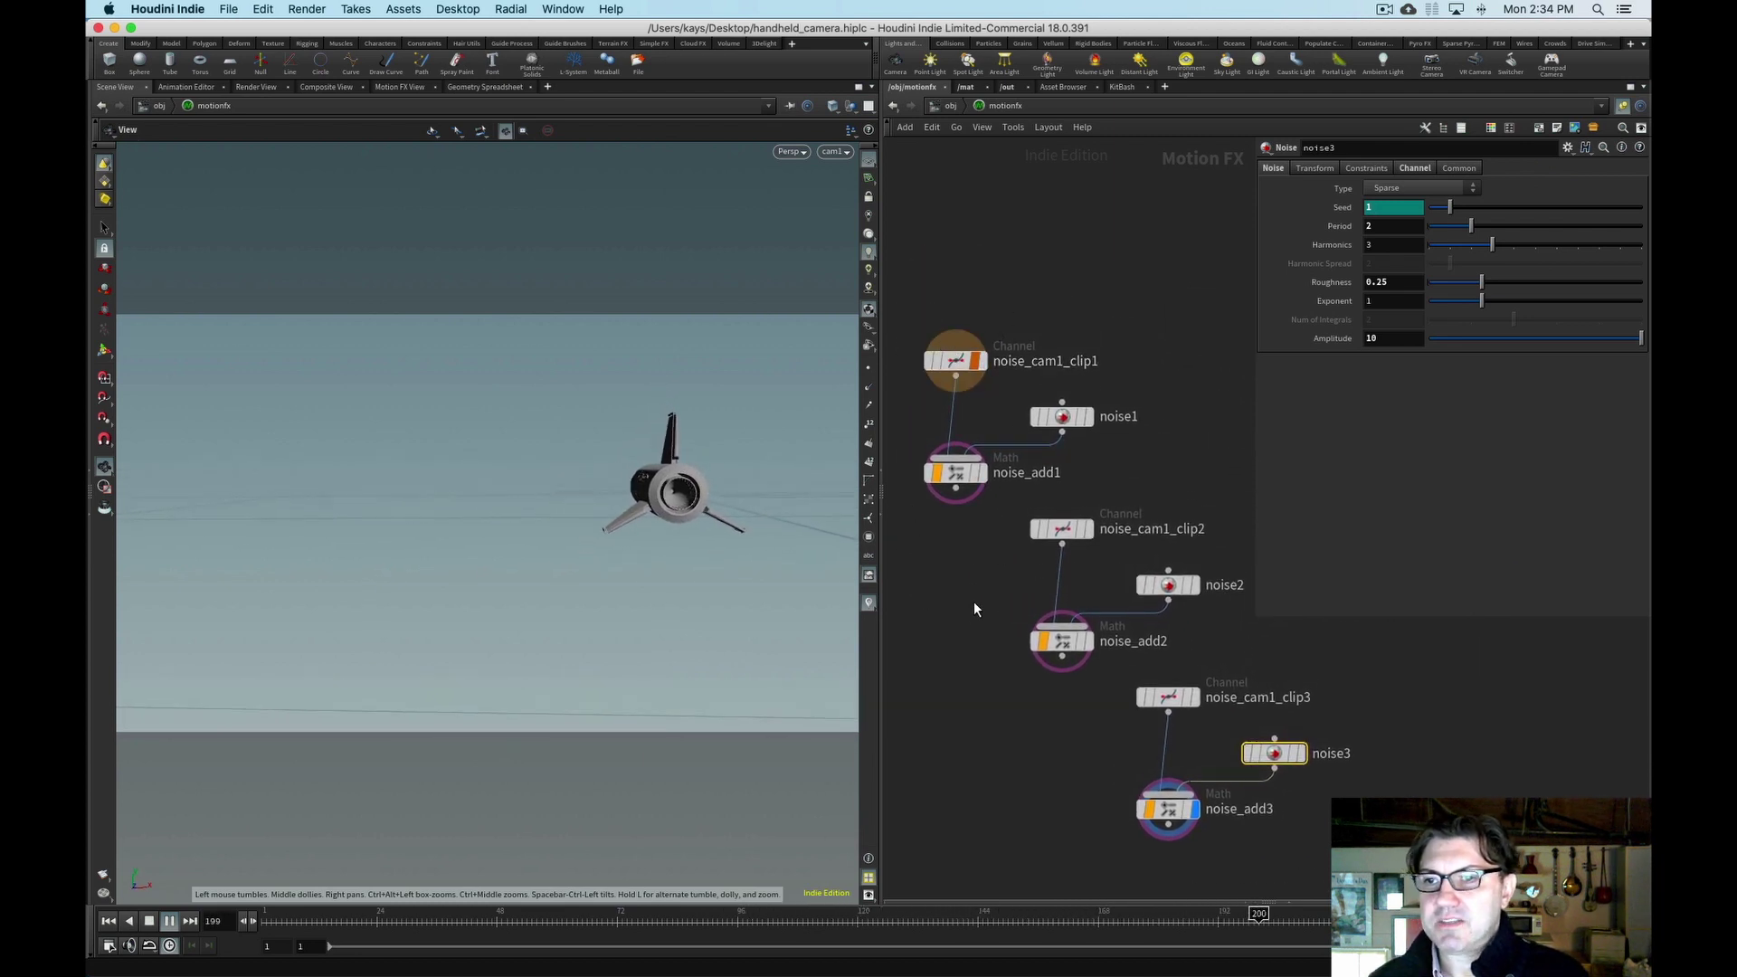
left_click(956, 362)
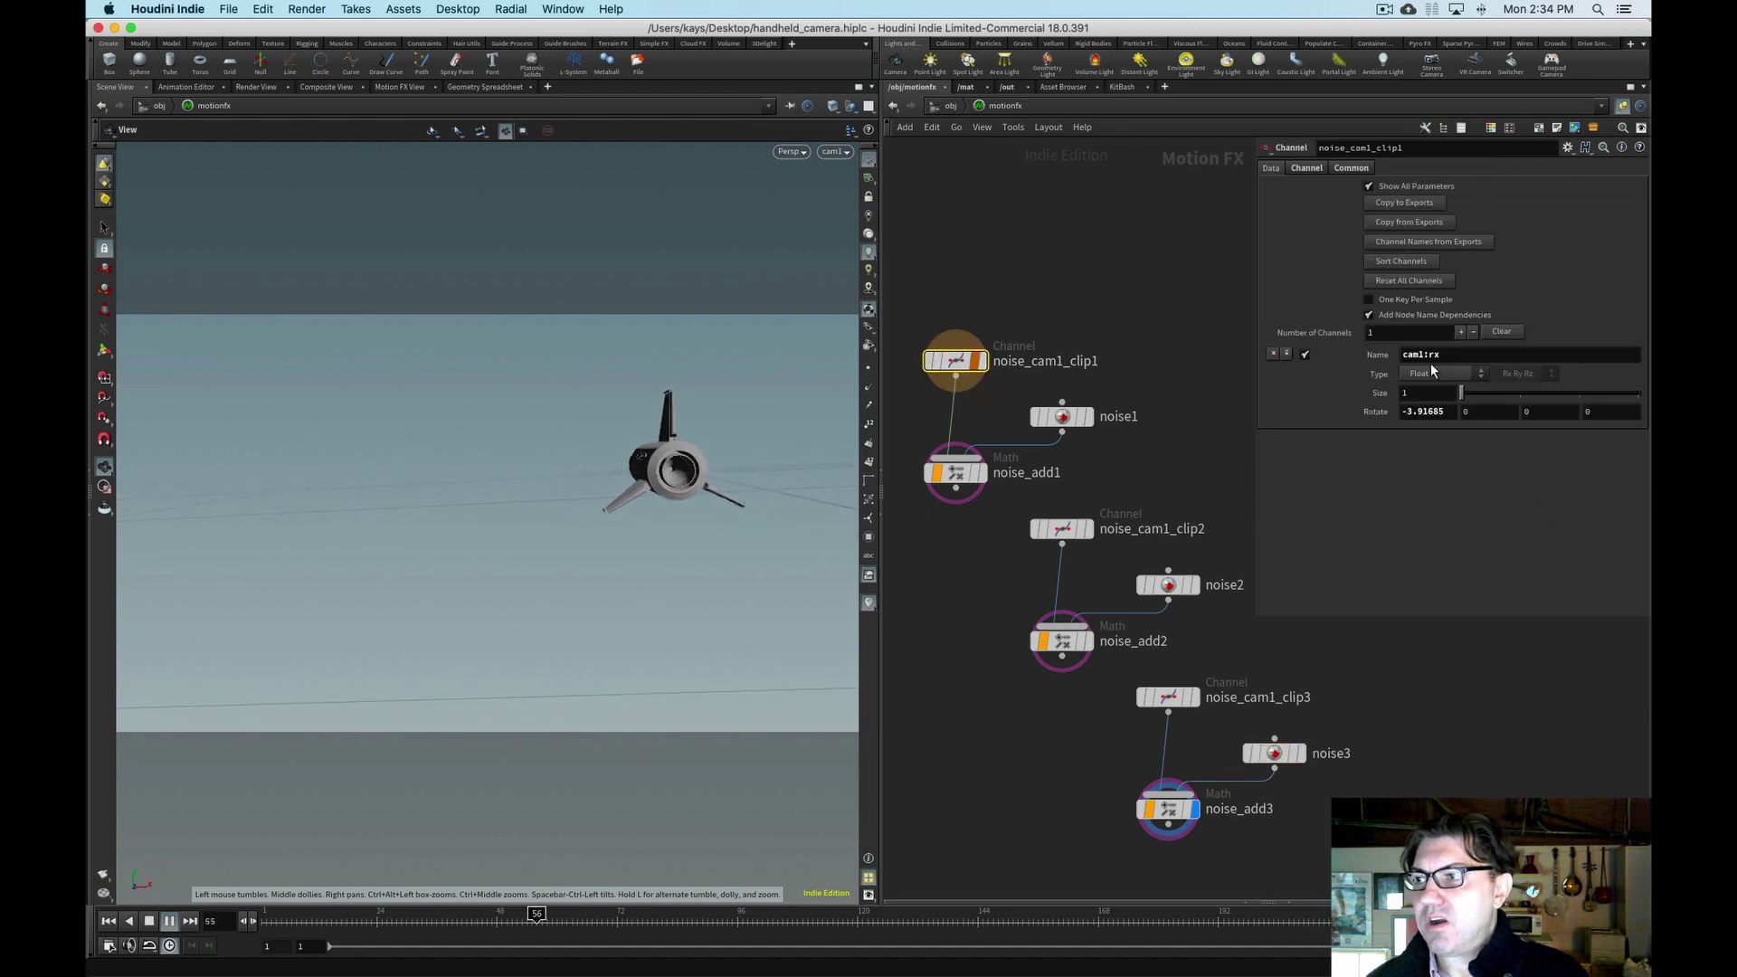
left_click(1065, 534)
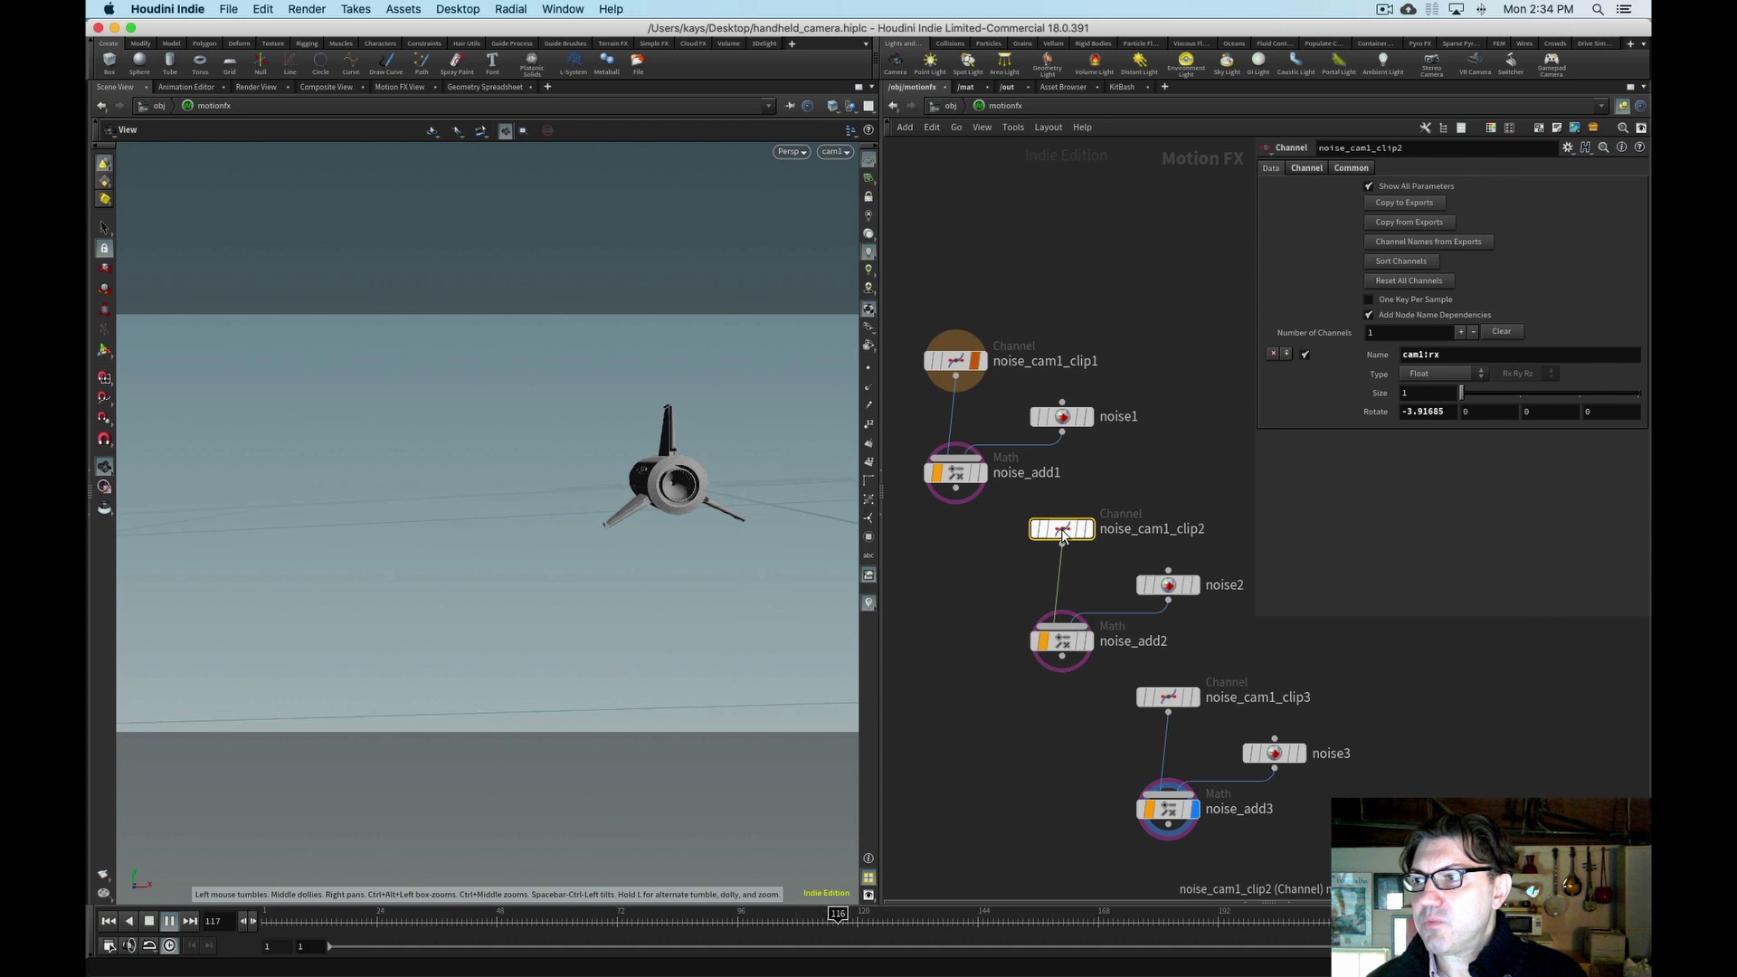
left_click(151, 921)
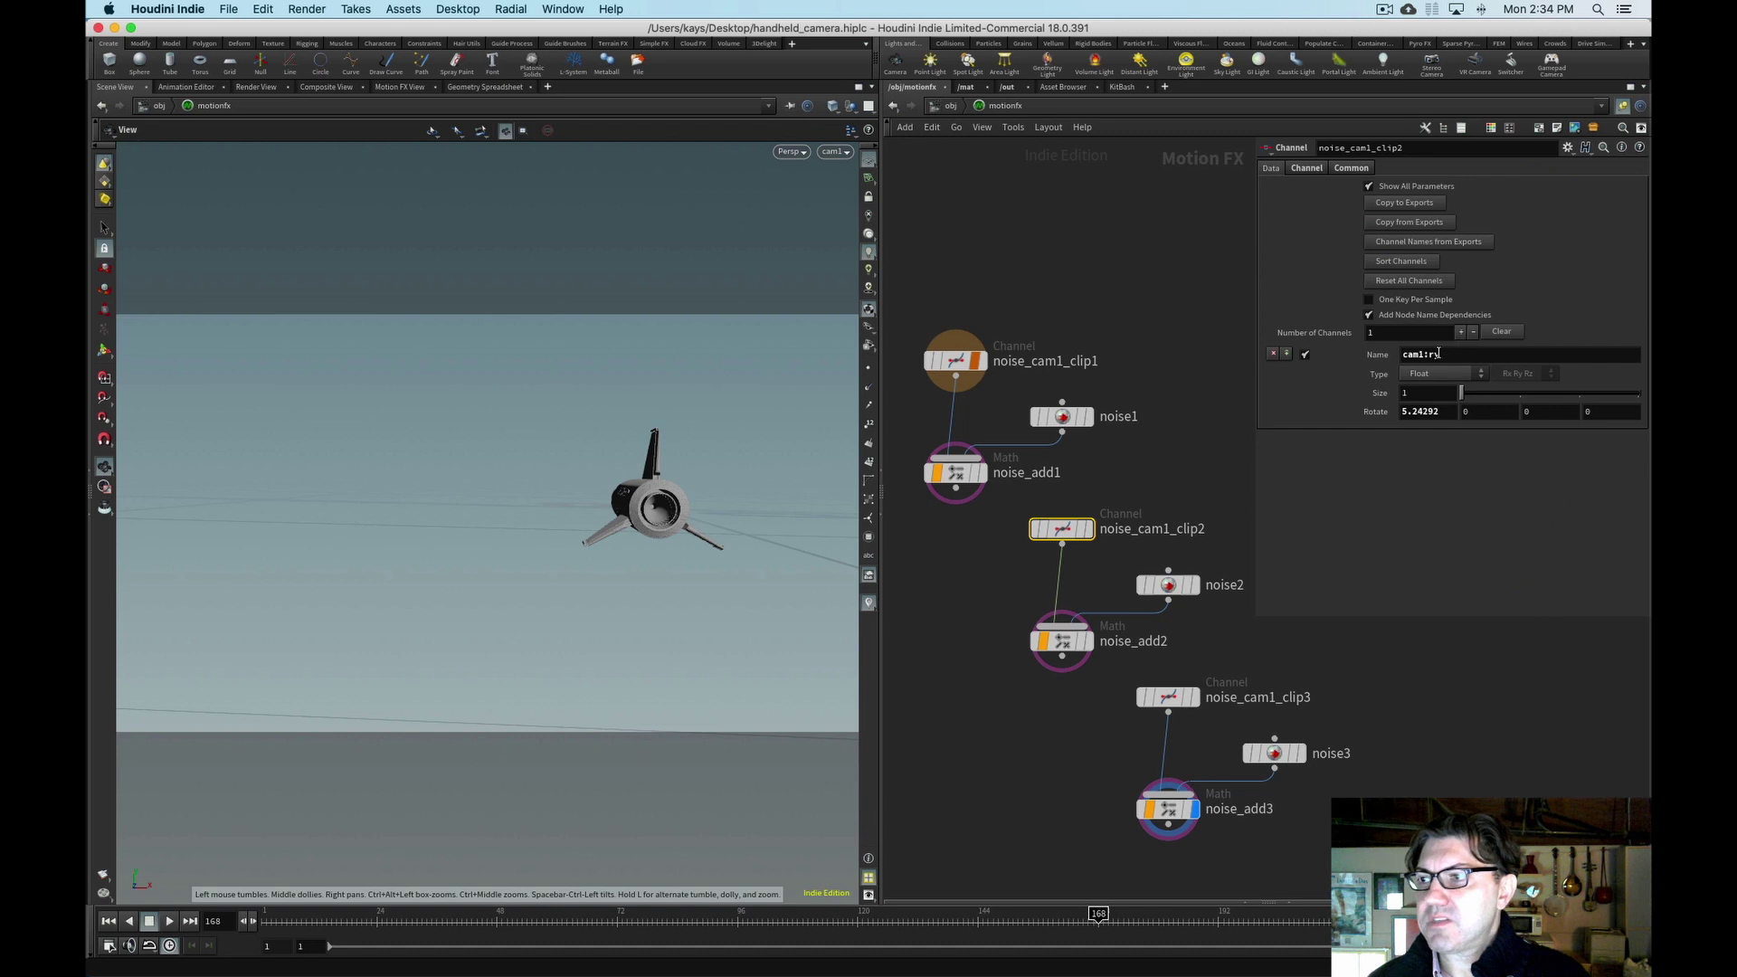
left_click(1167, 697)
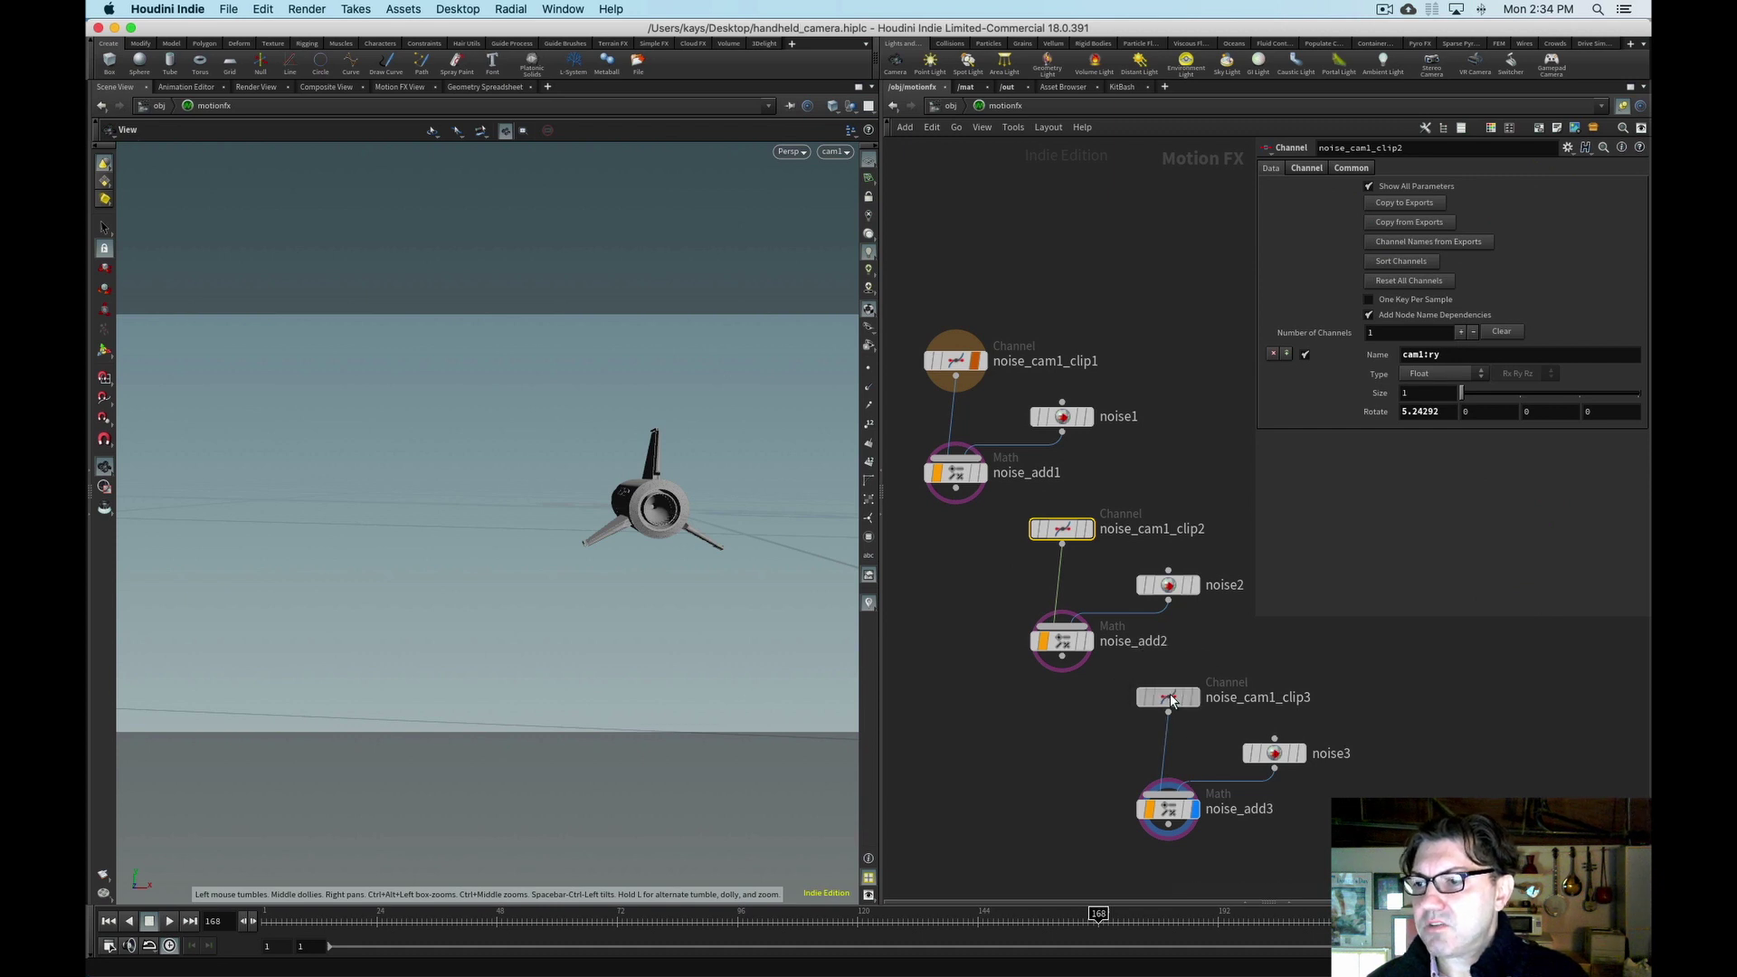
left_click(1062, 532)
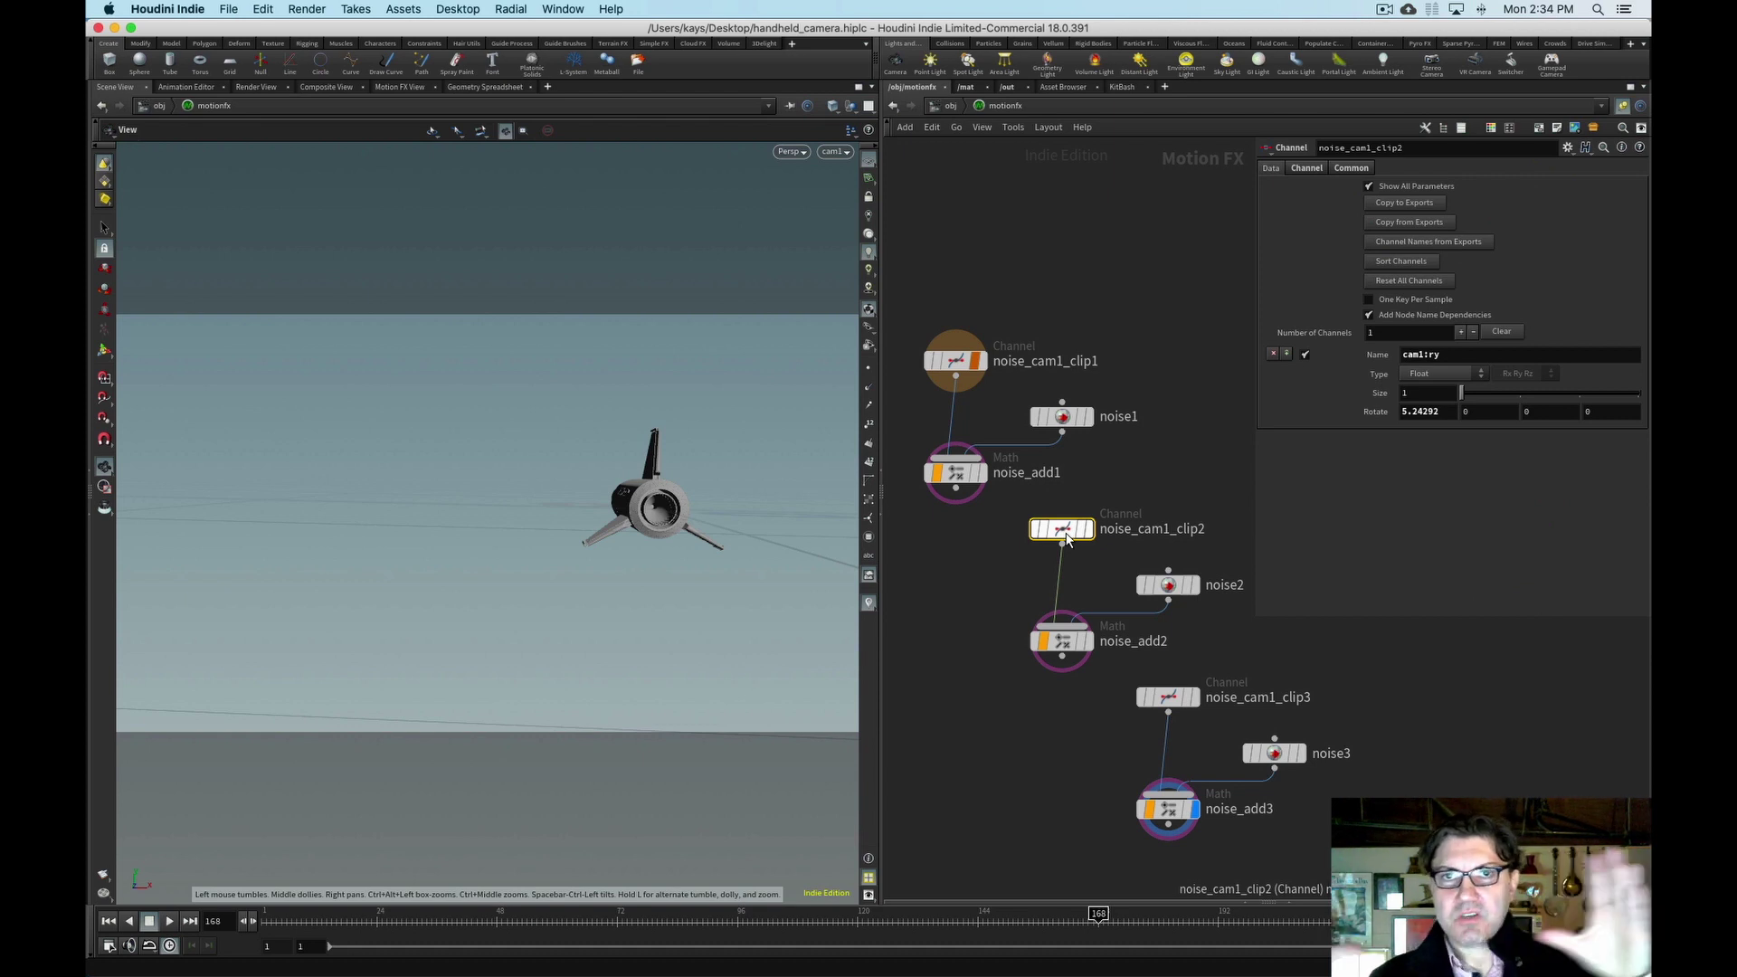
mouse_move(1095, 531)
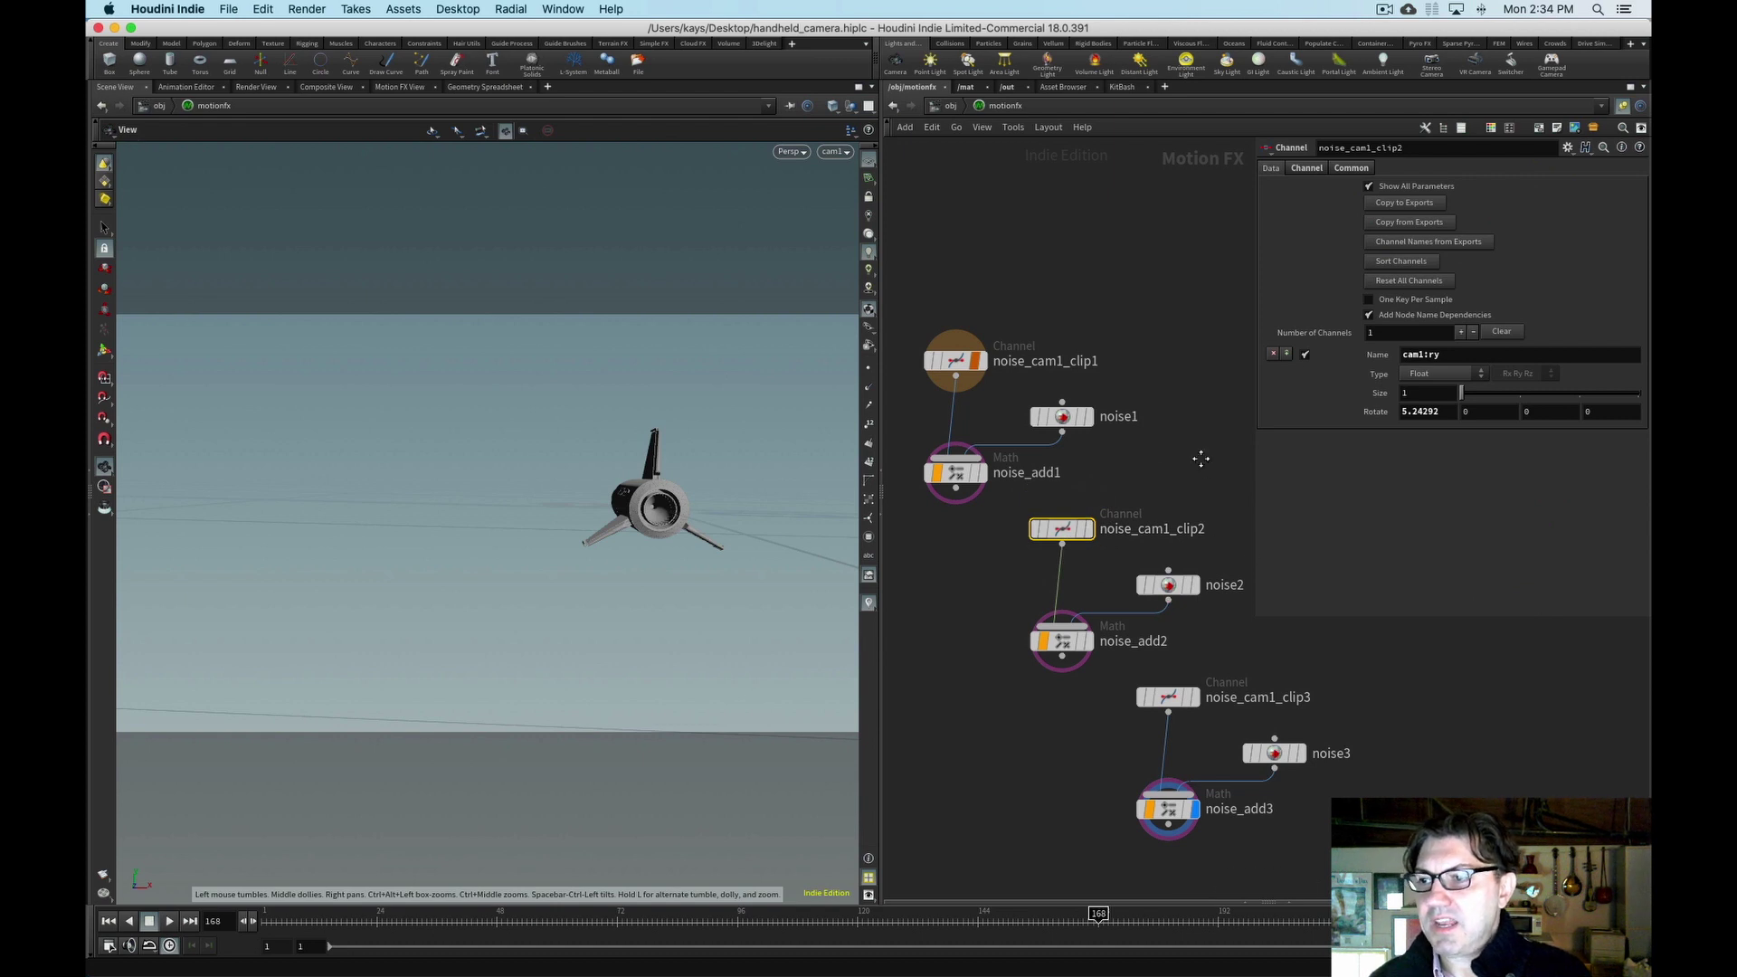
scroll(1197, 457, "right", 2)
mouse_move(1124, 568)
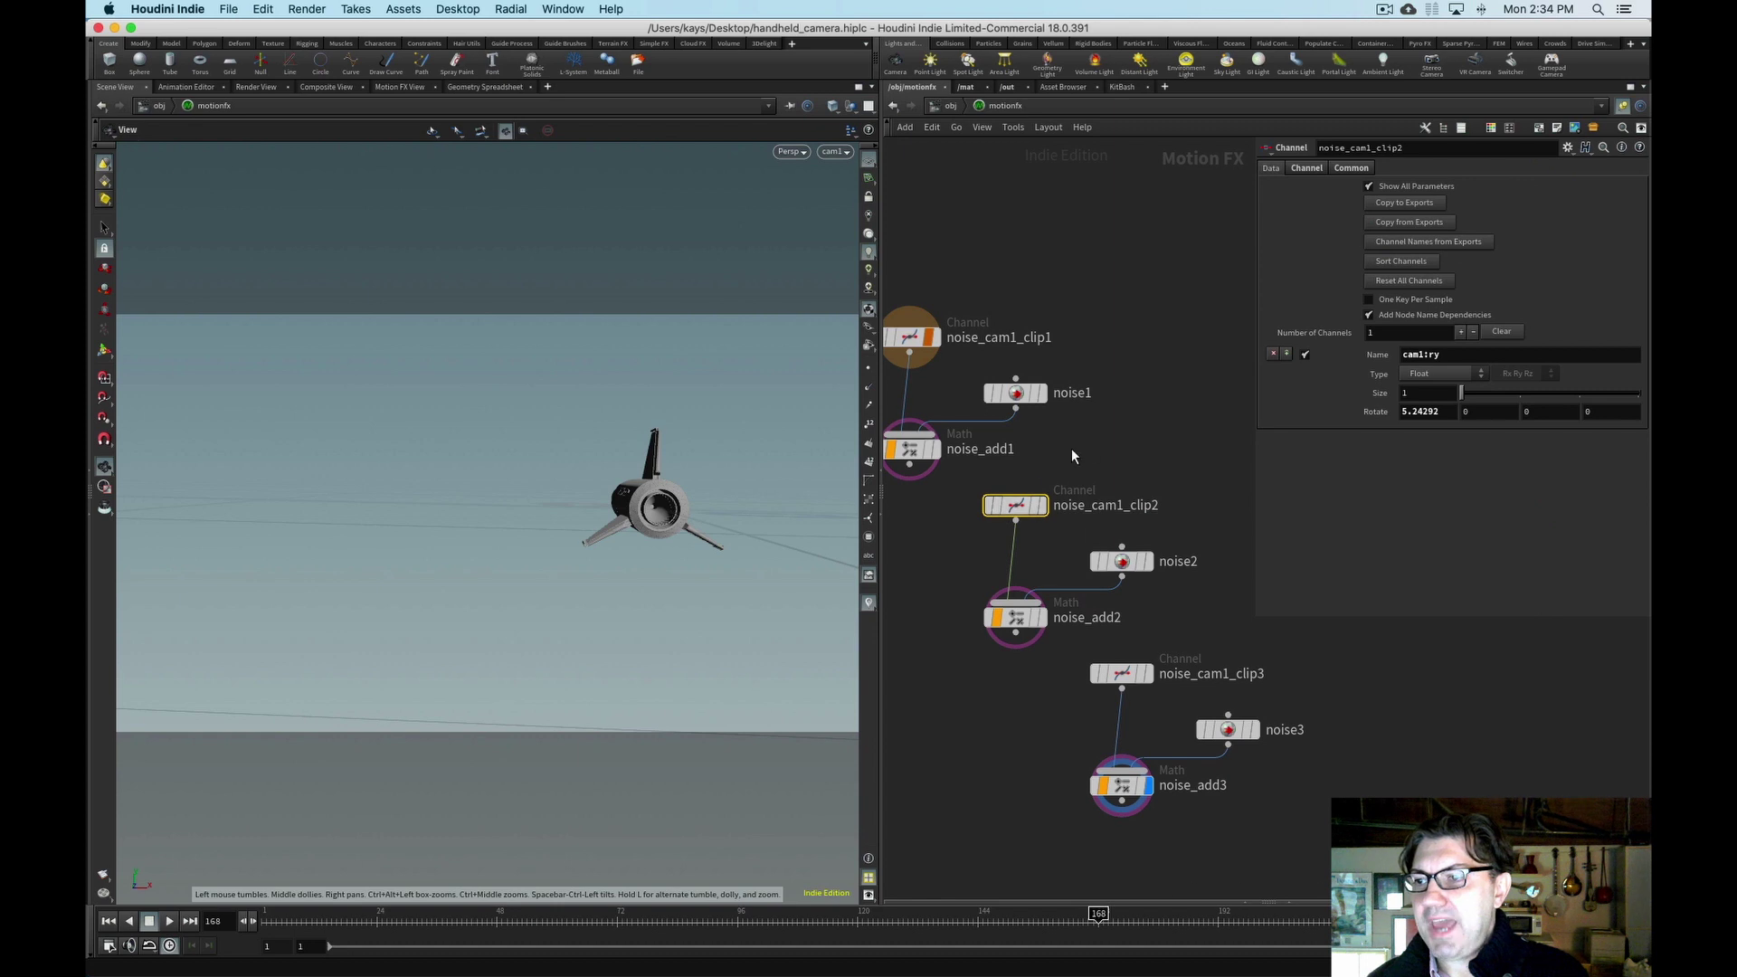
- Select noise2 and show its curve in the Motion FX View by moving the display flag from noise_add3 to noise2
left_click(1122, 563)
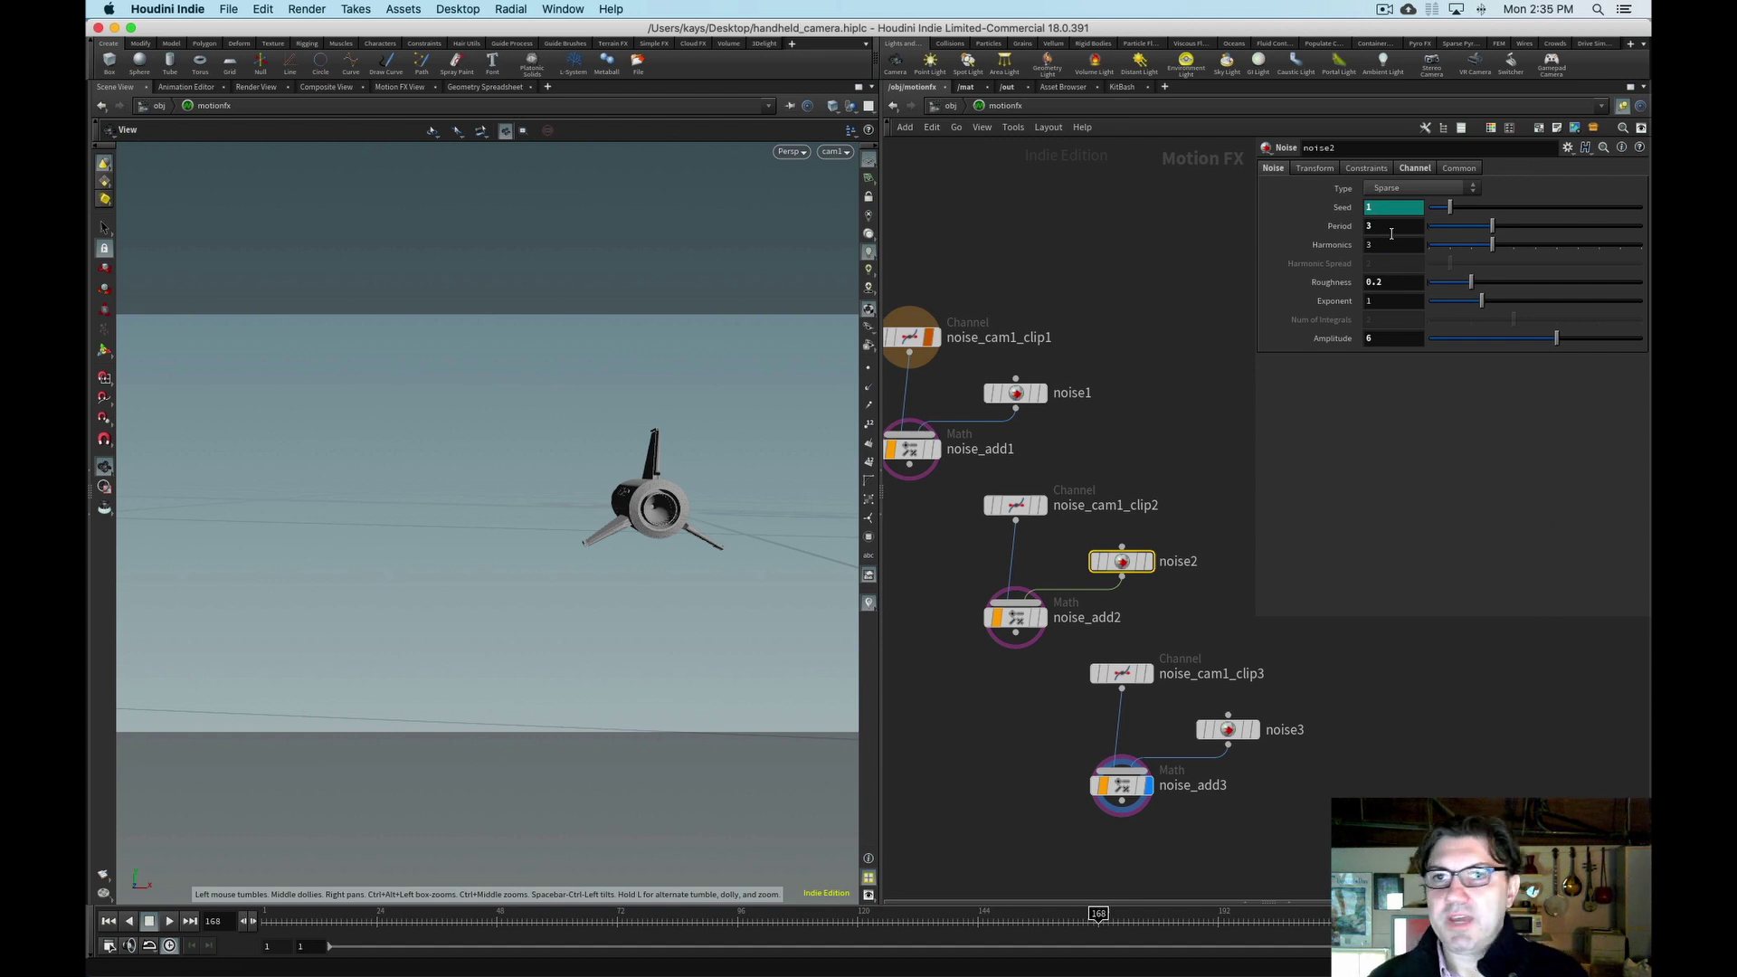
left_click(405, 88)
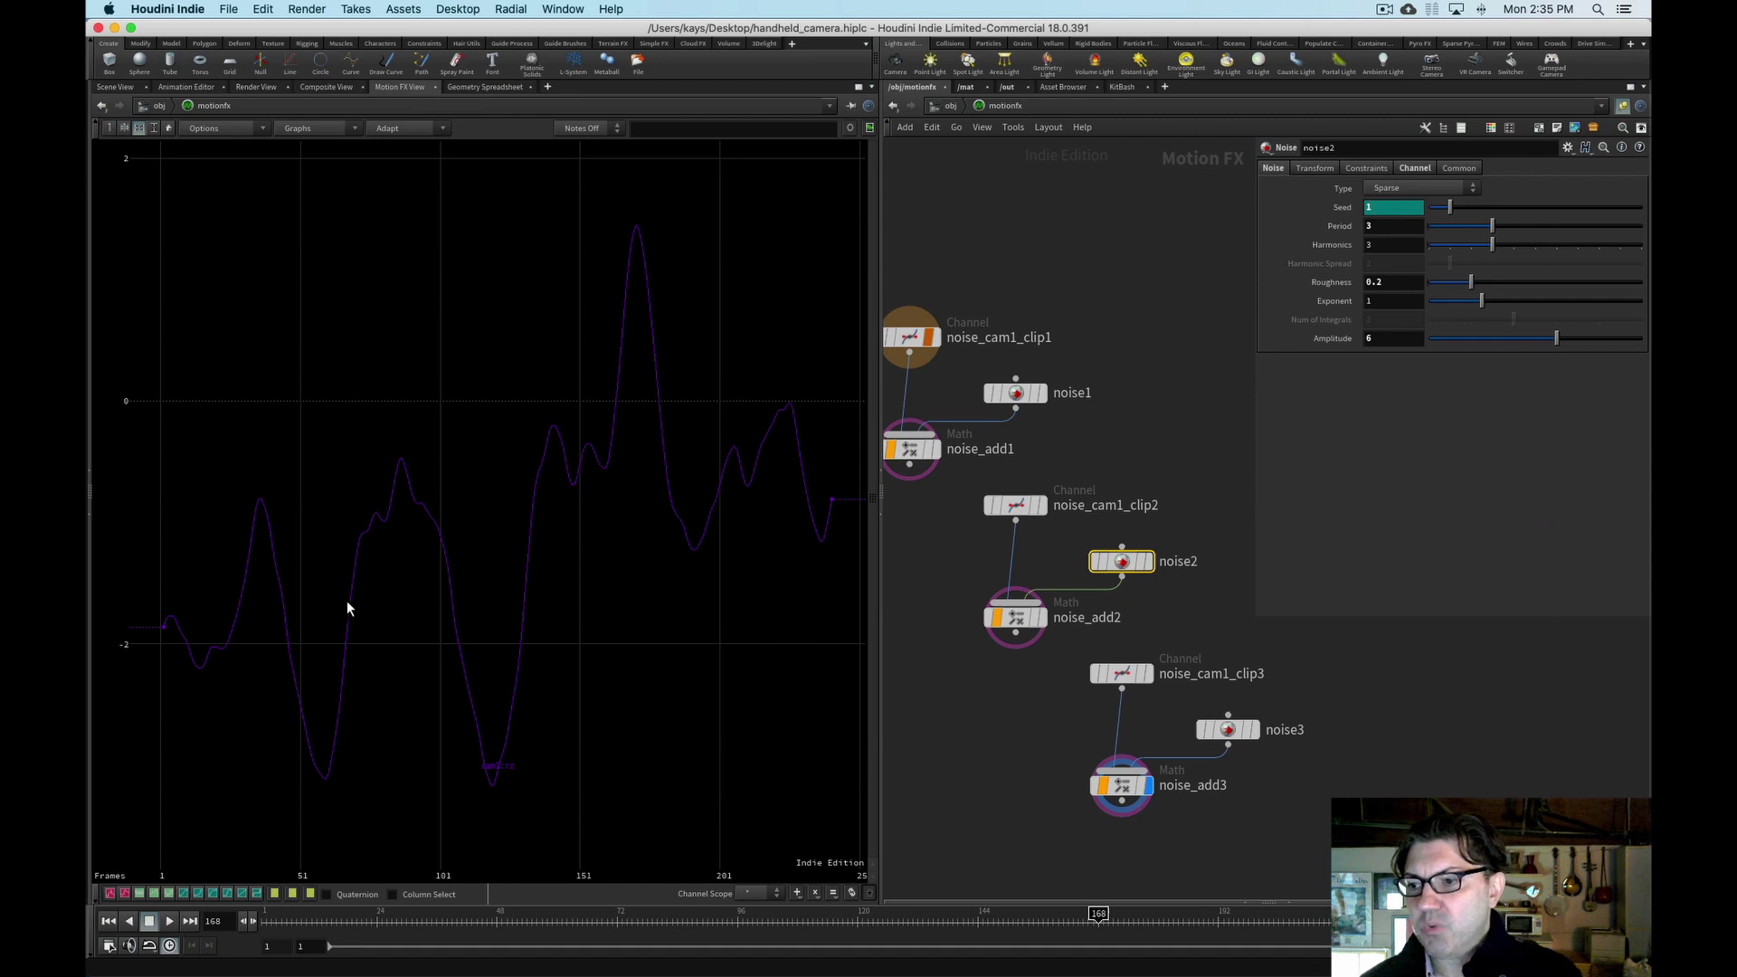
mouse_move(1147, 792)
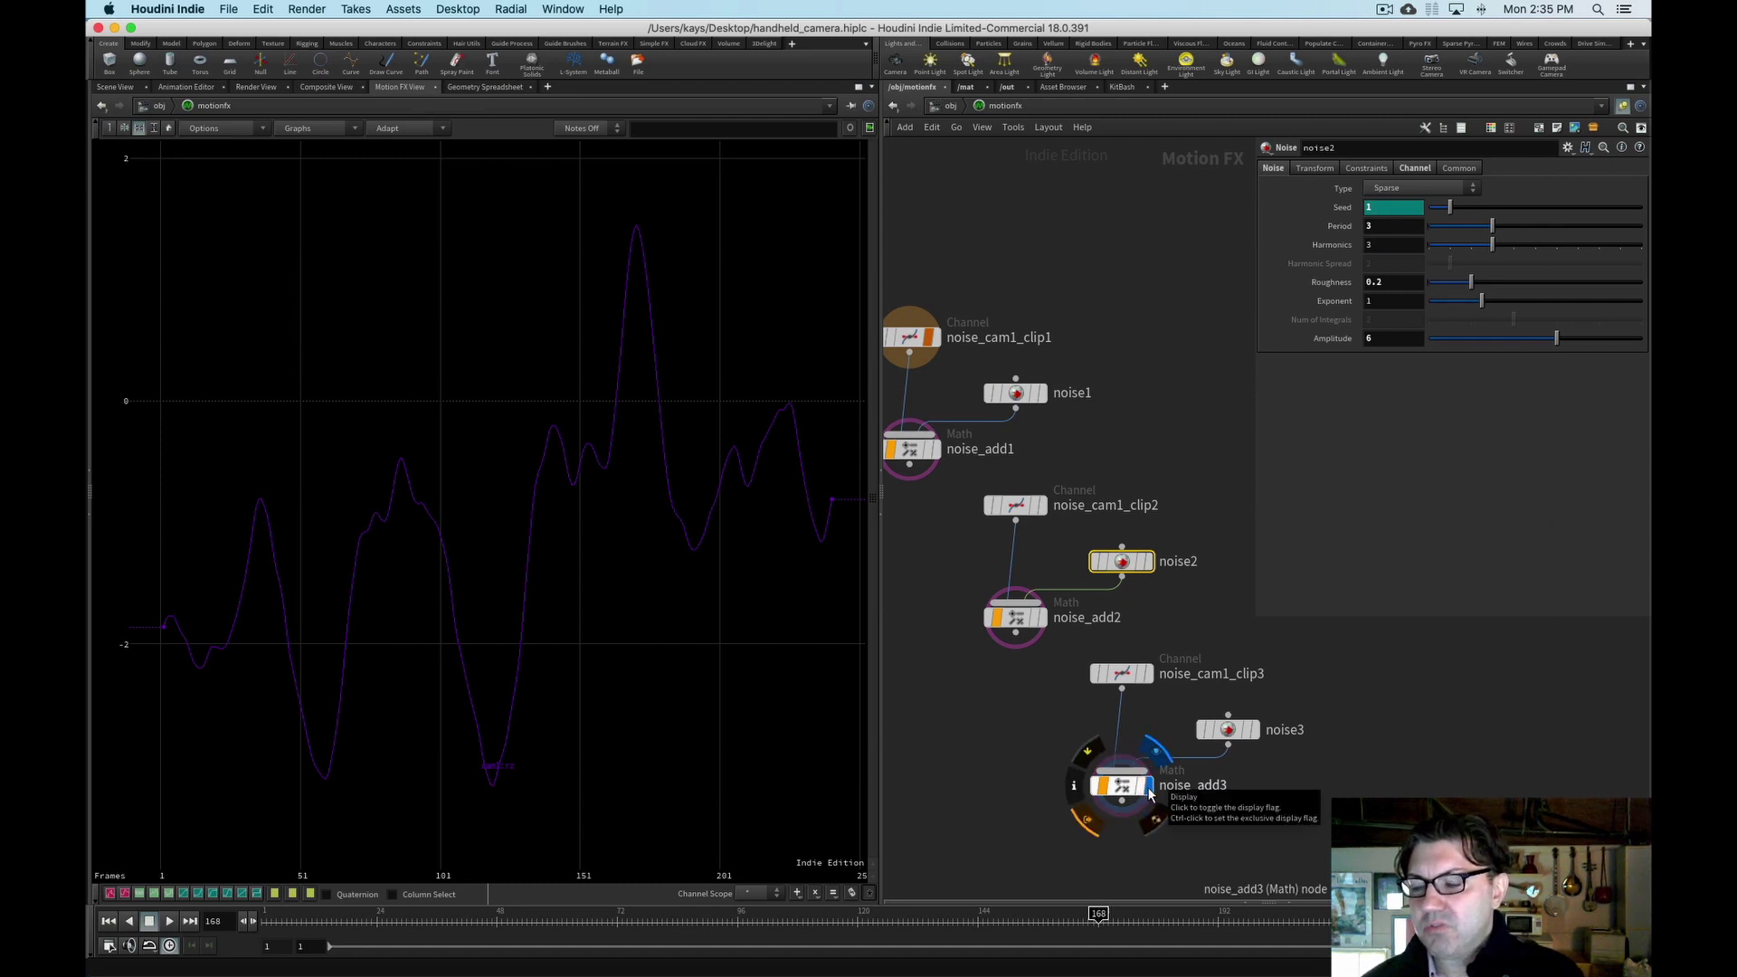
left_click(1147, 786)
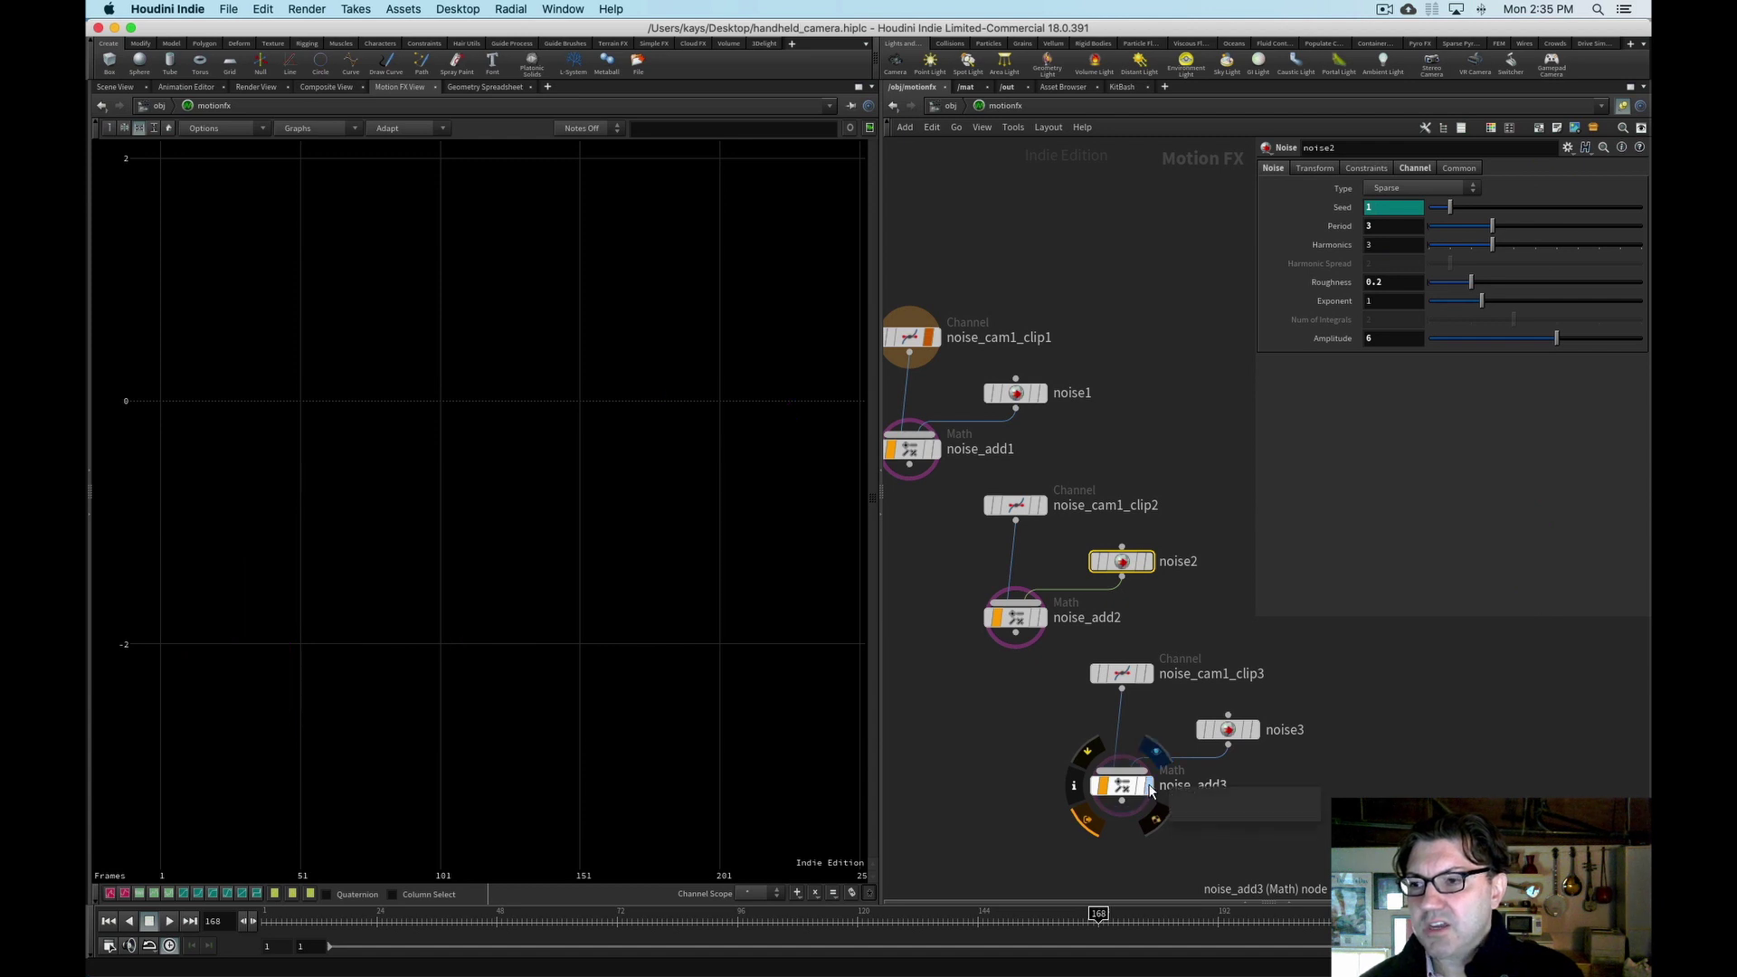
left_click(1152, 566)
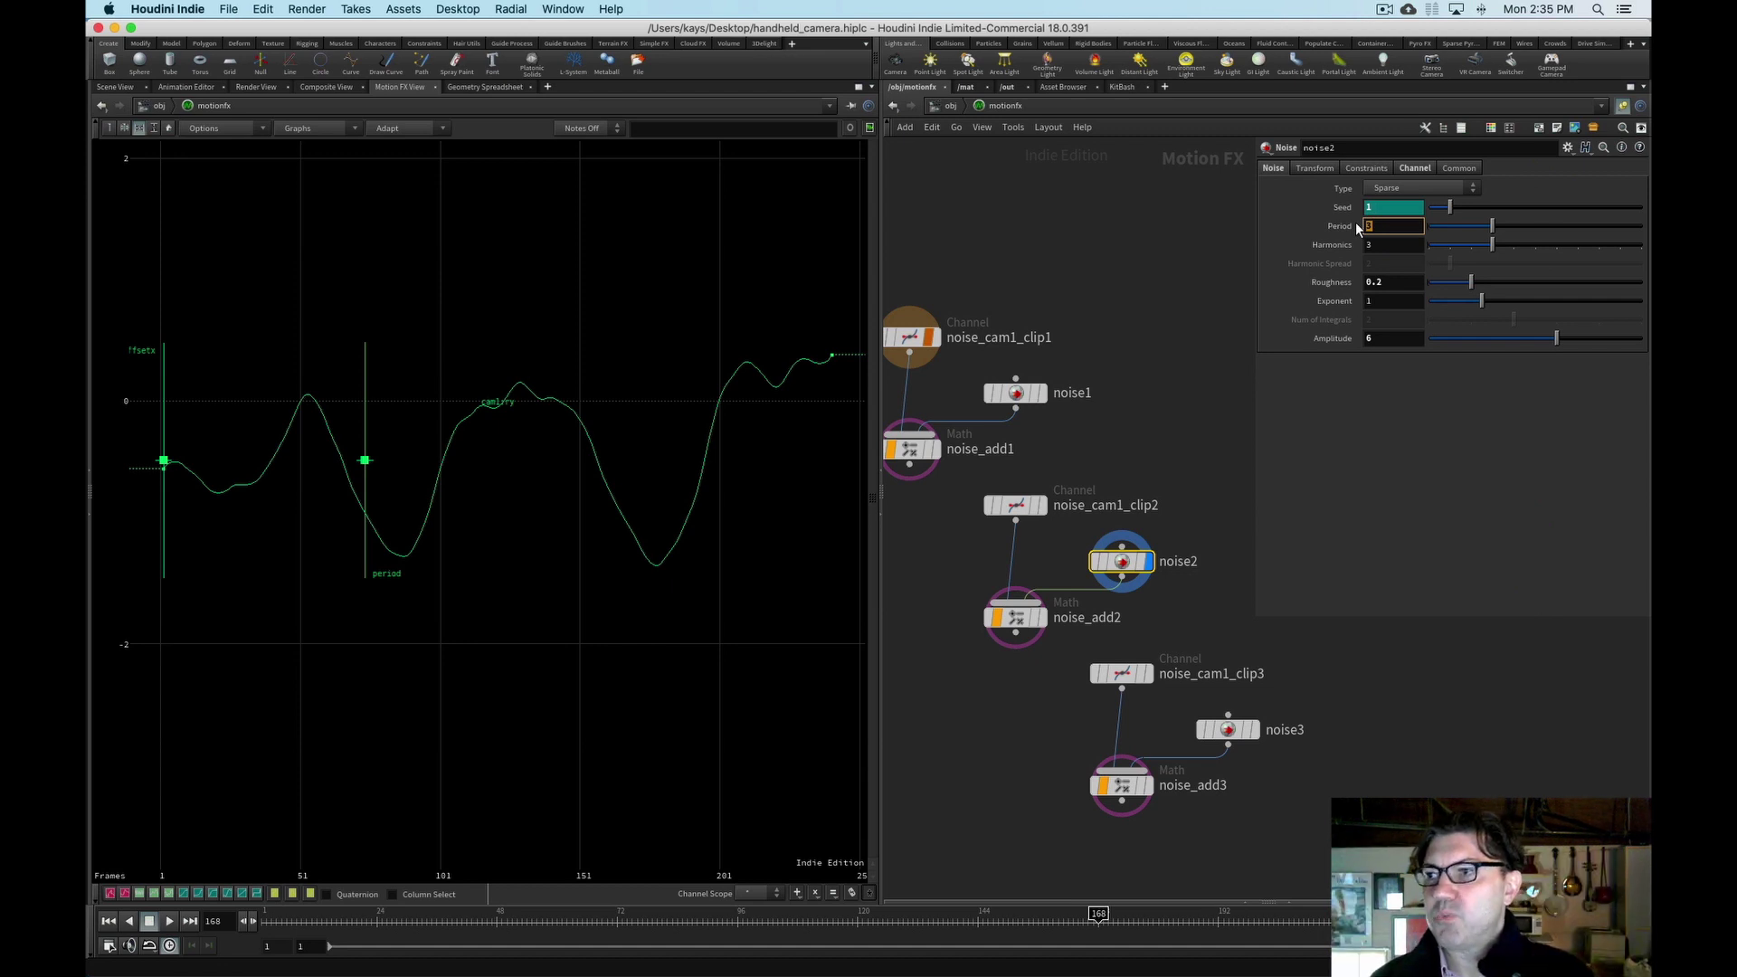
- Try a period of 1.5 for noise2 and play back the result in the scene view
type("1.5")
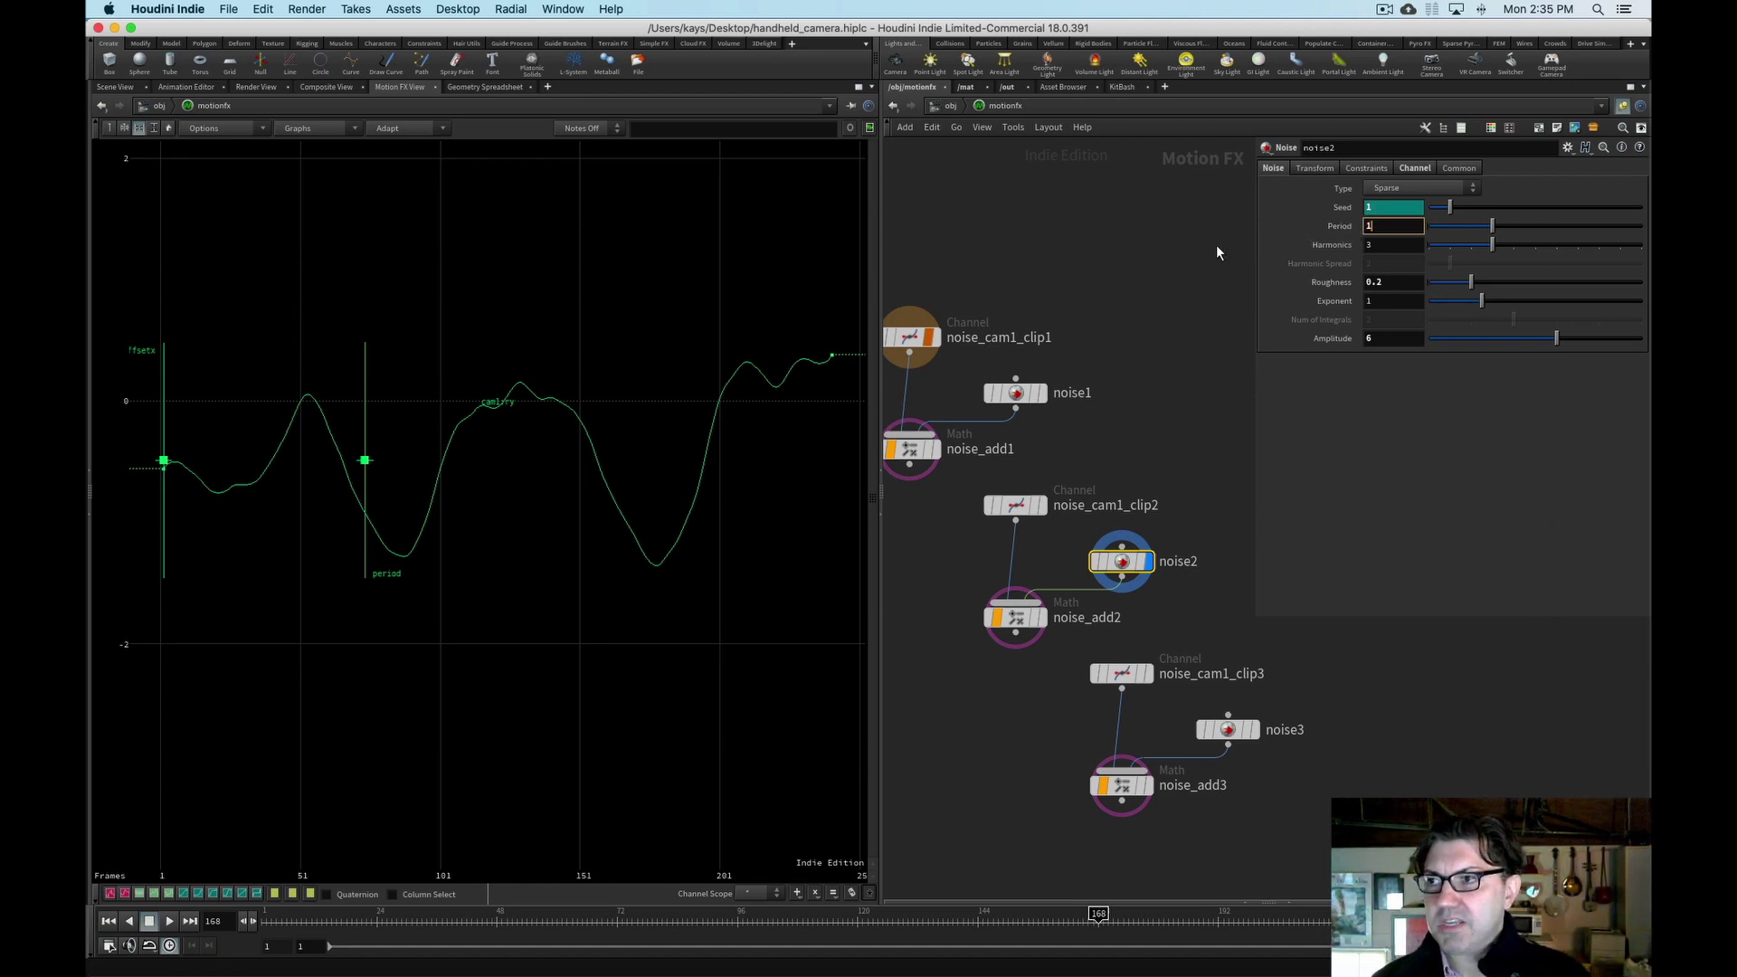
key("Return")
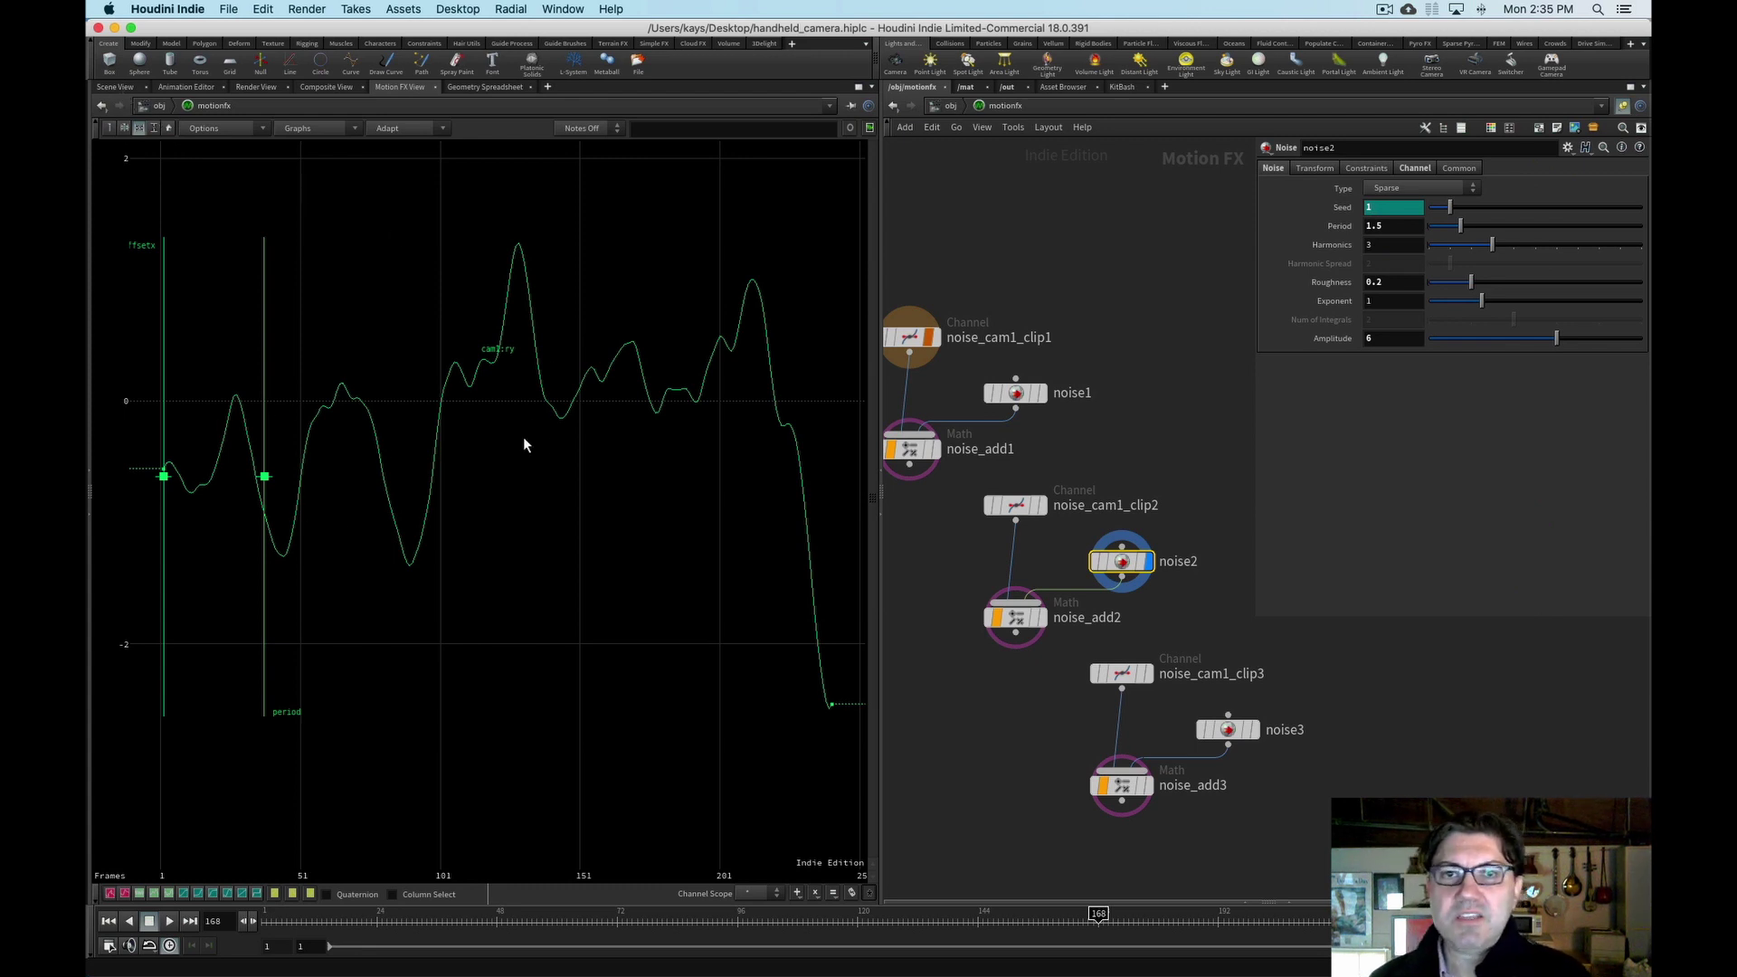
left_click(116, 87)
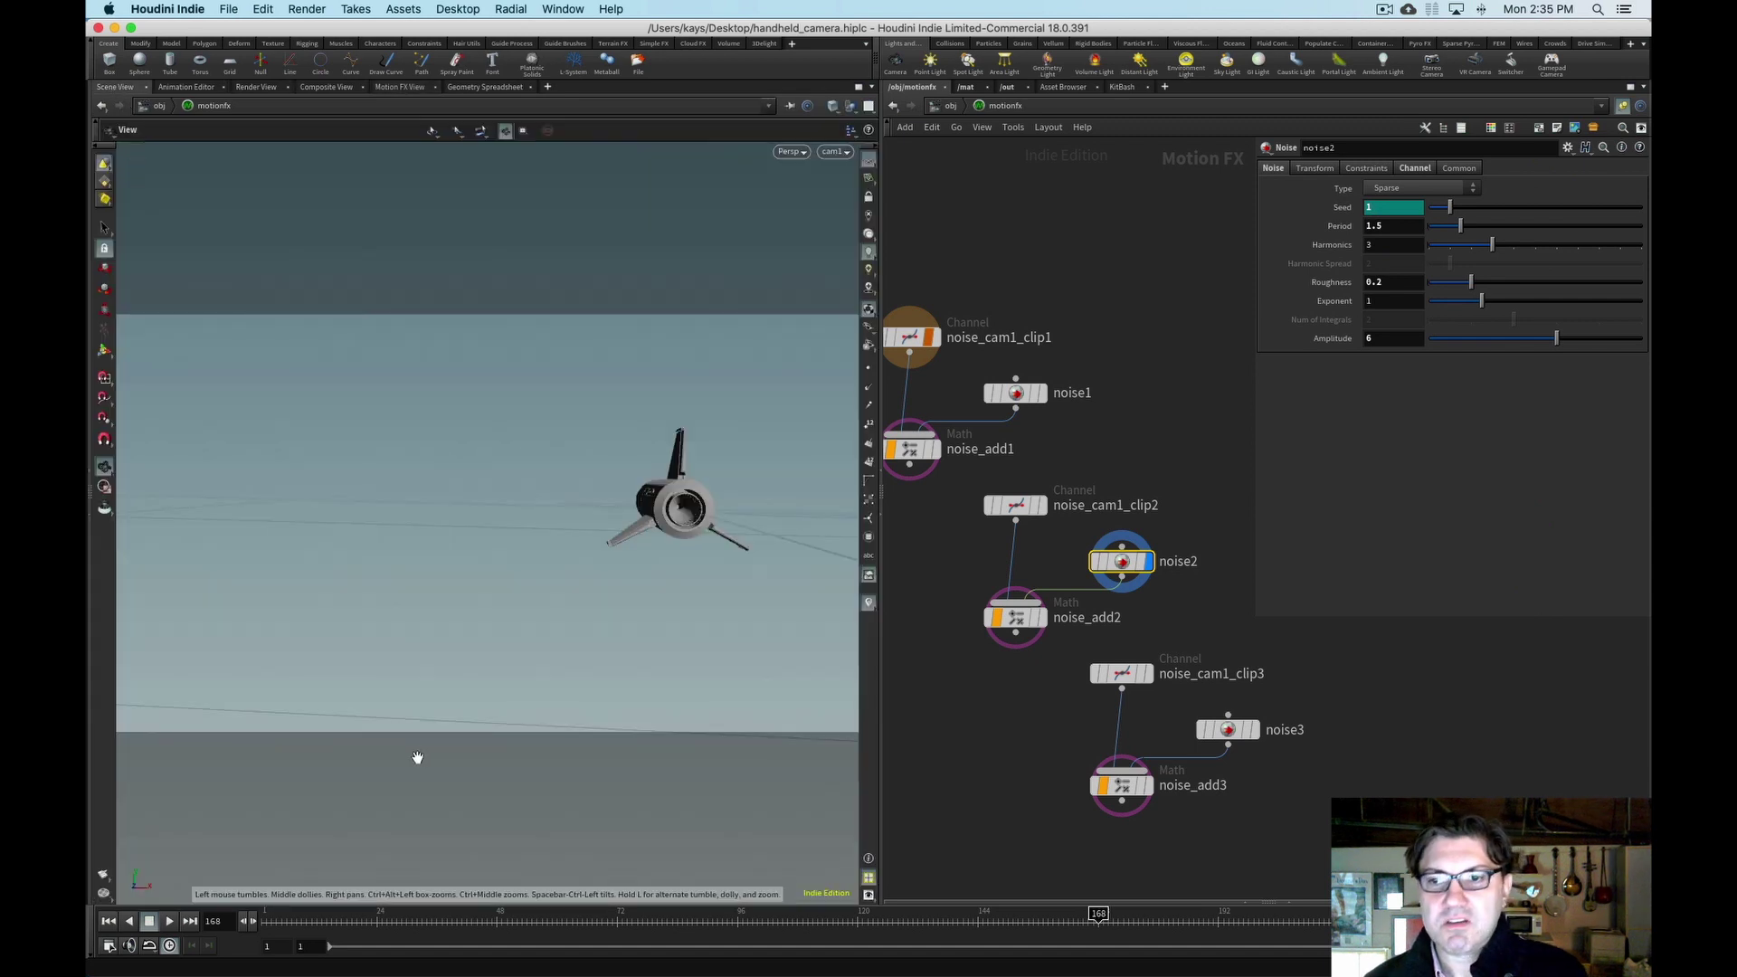
left_click(169, 922)
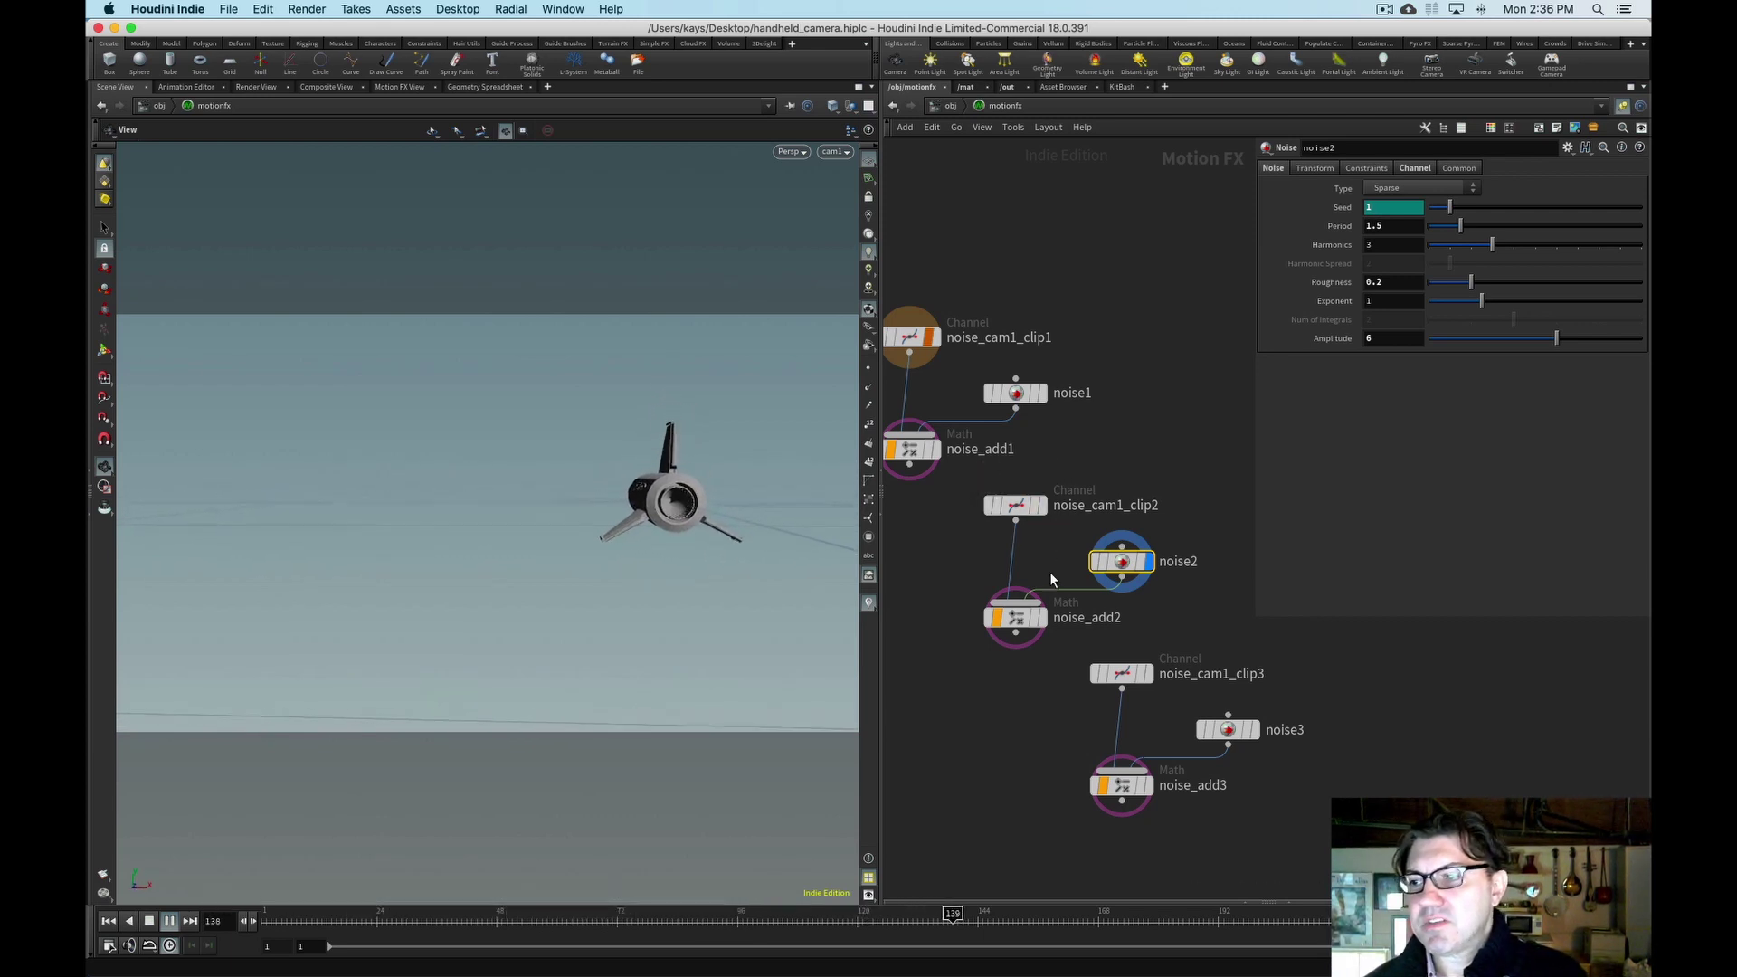
- Set the noise2 period to 2 and stop the playback
double_click(1389, 225)
type("2")
key("Return")
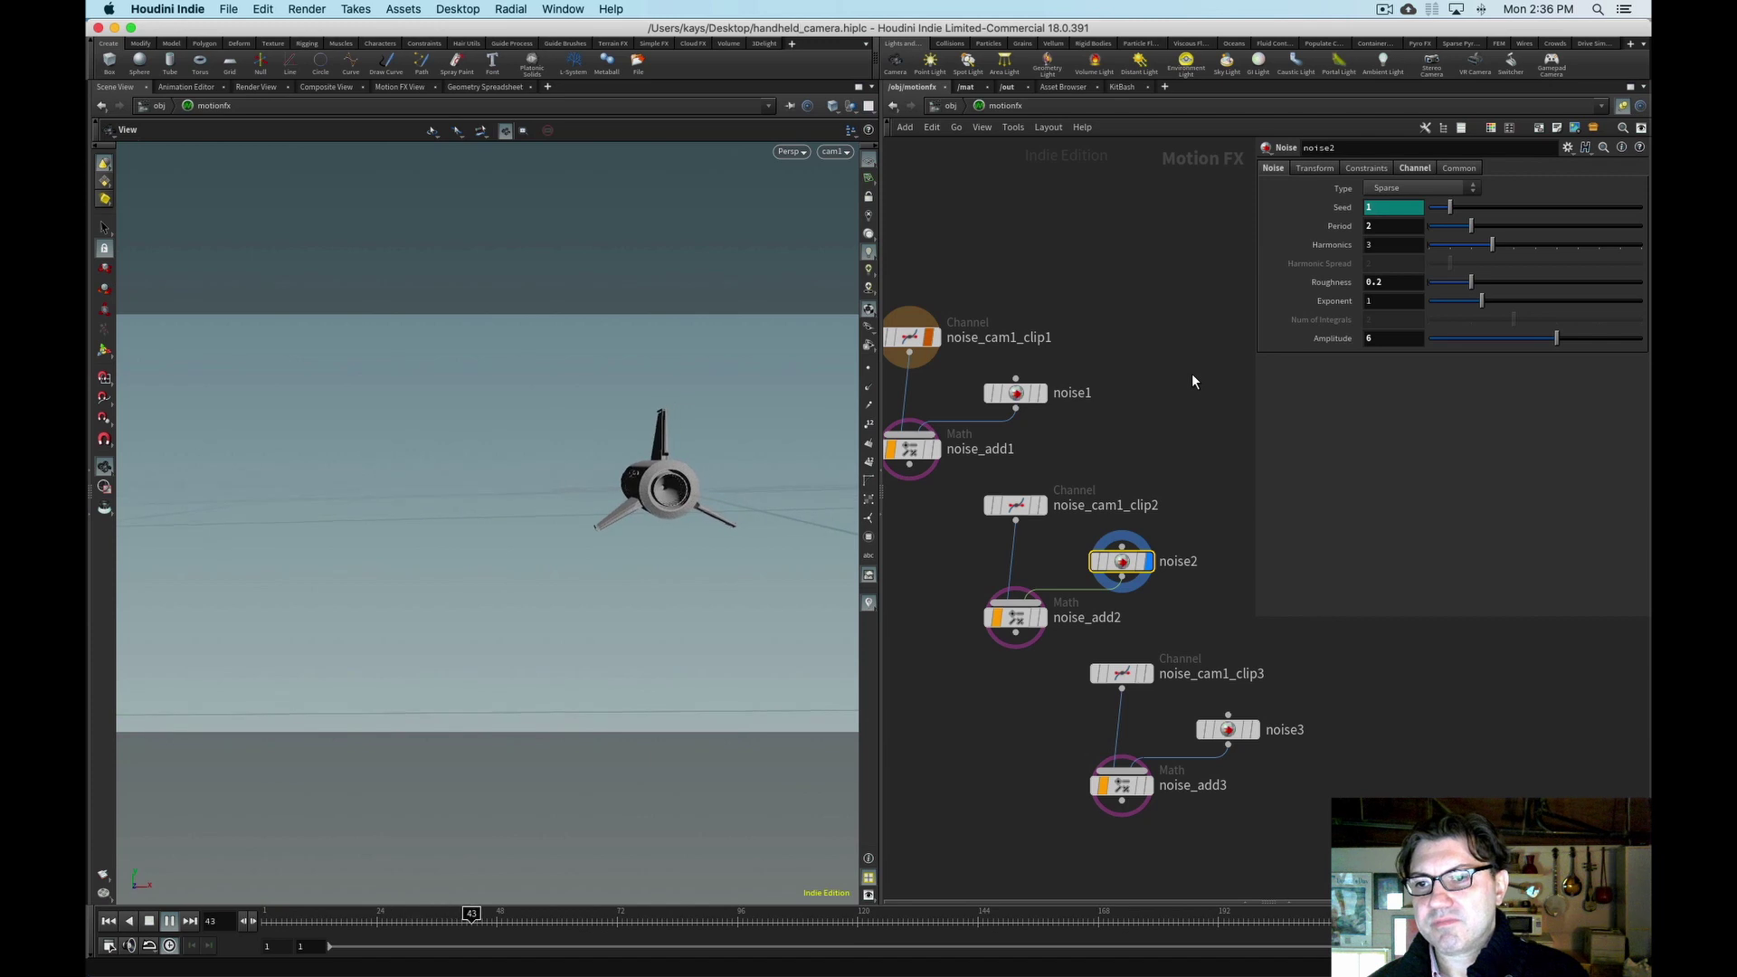
key("Escape")
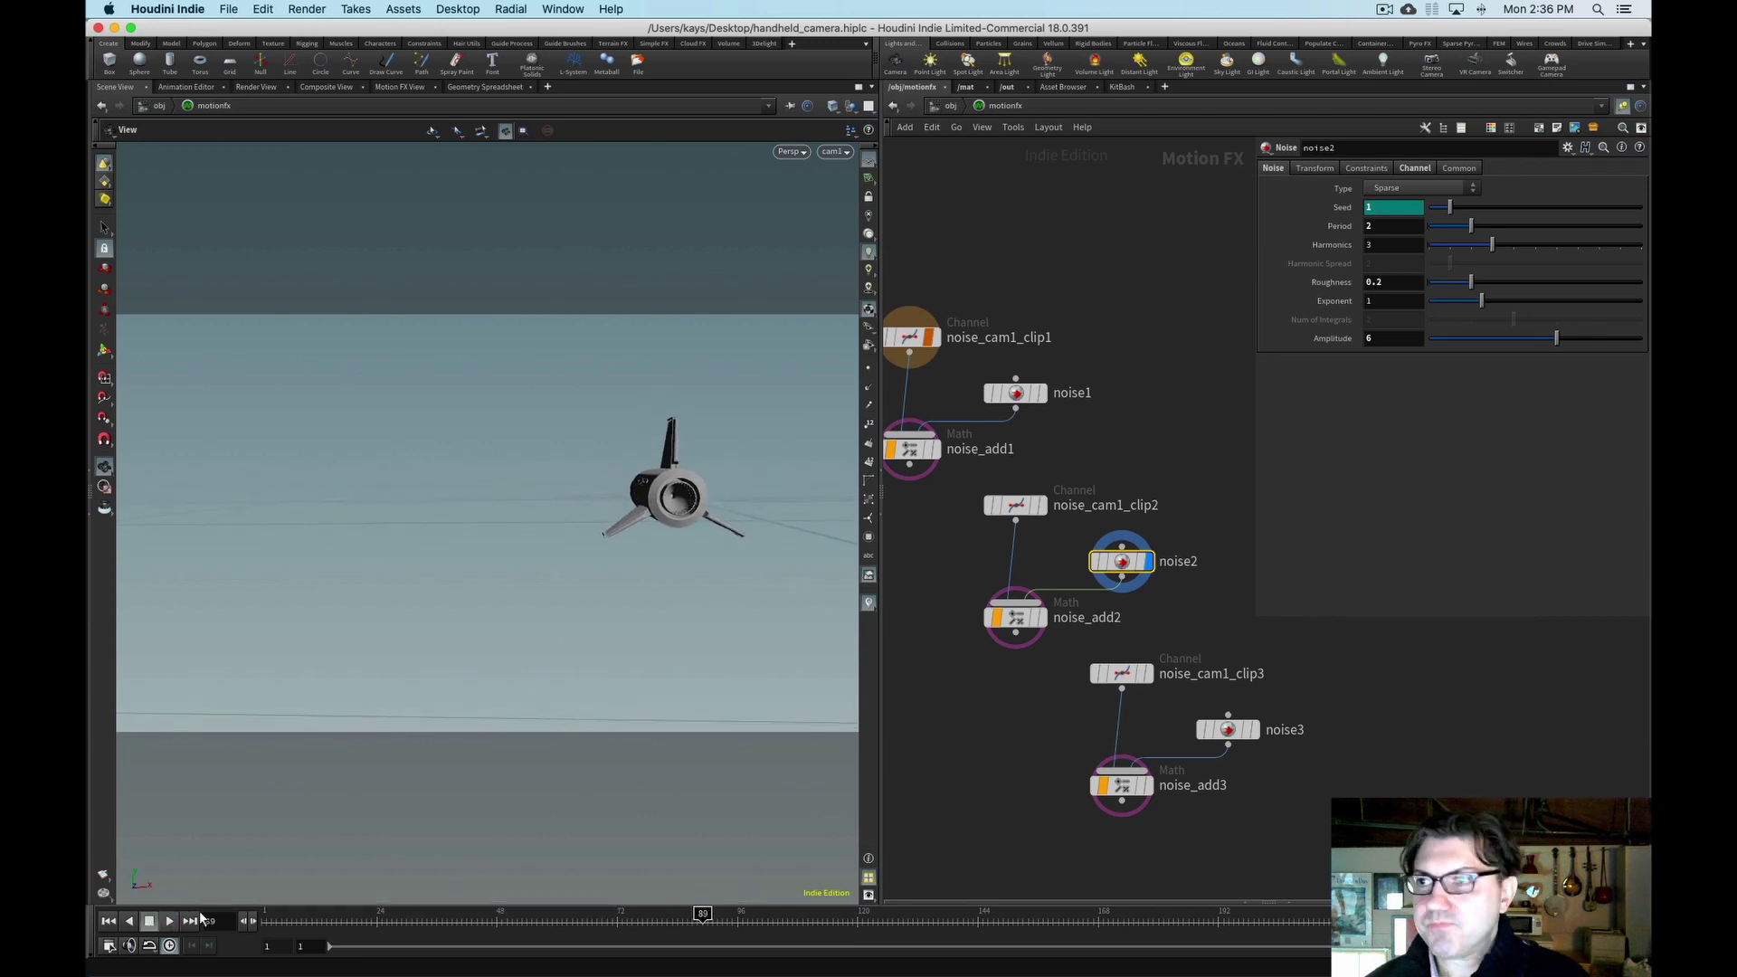
- Return to the object level and select the missile with its transform handles shown
left_click(950, 107)
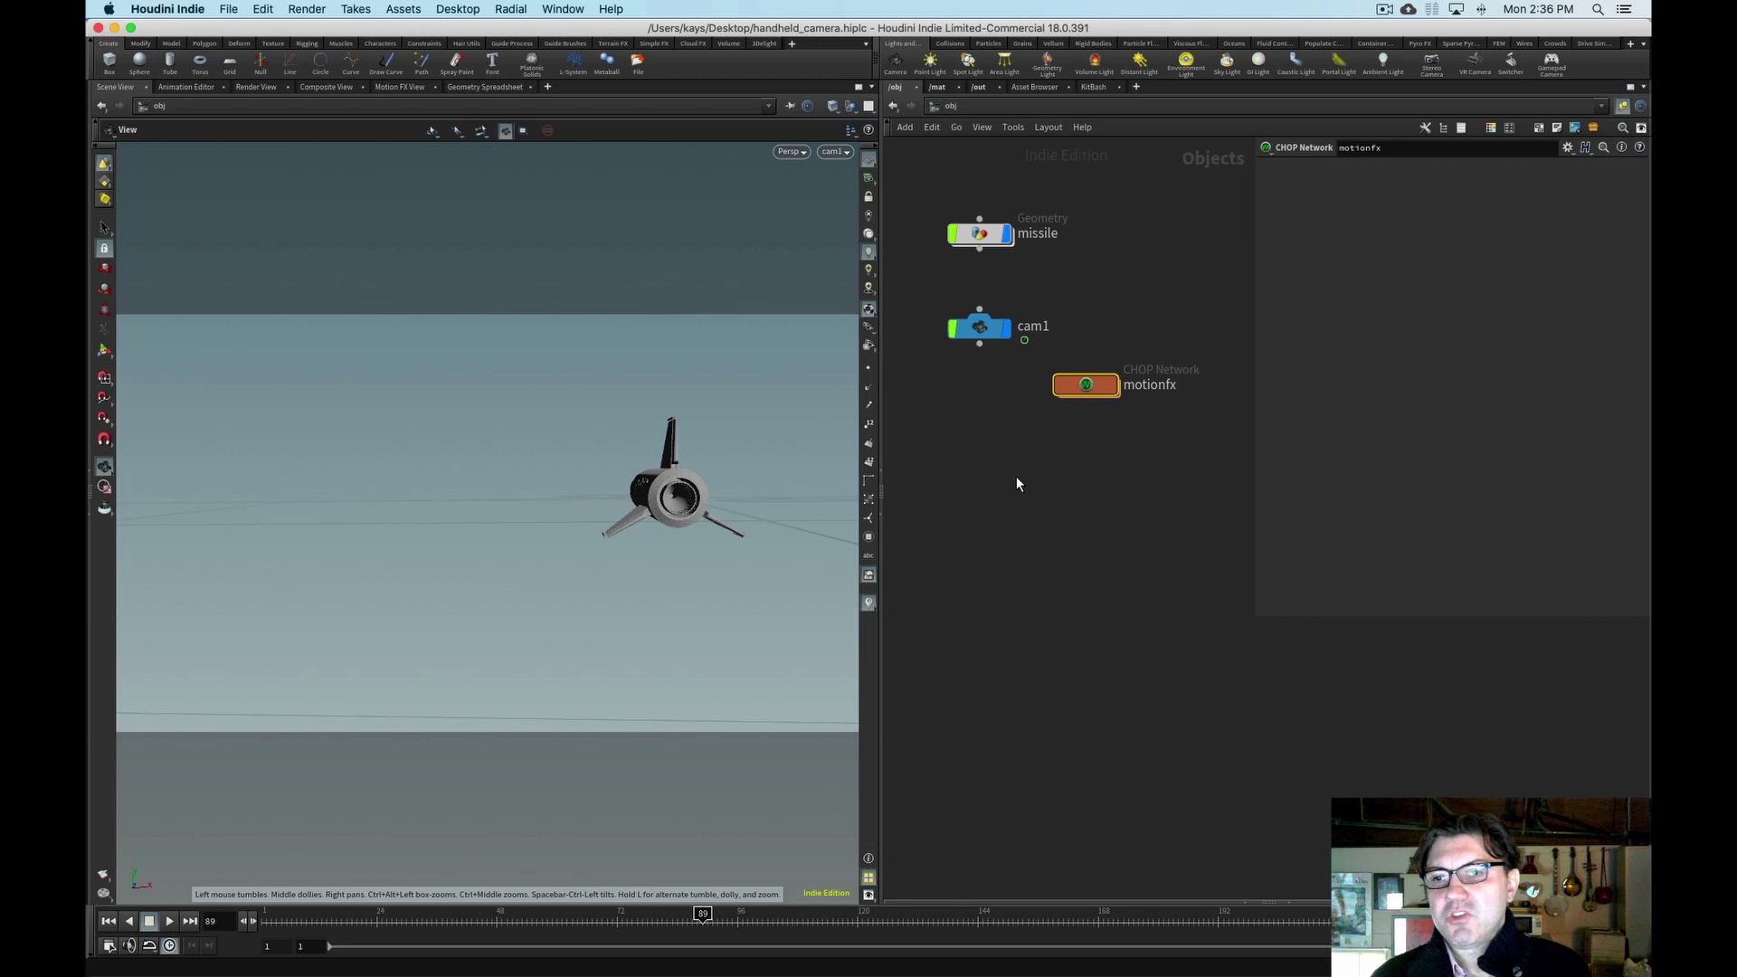
left_click(982, 237)
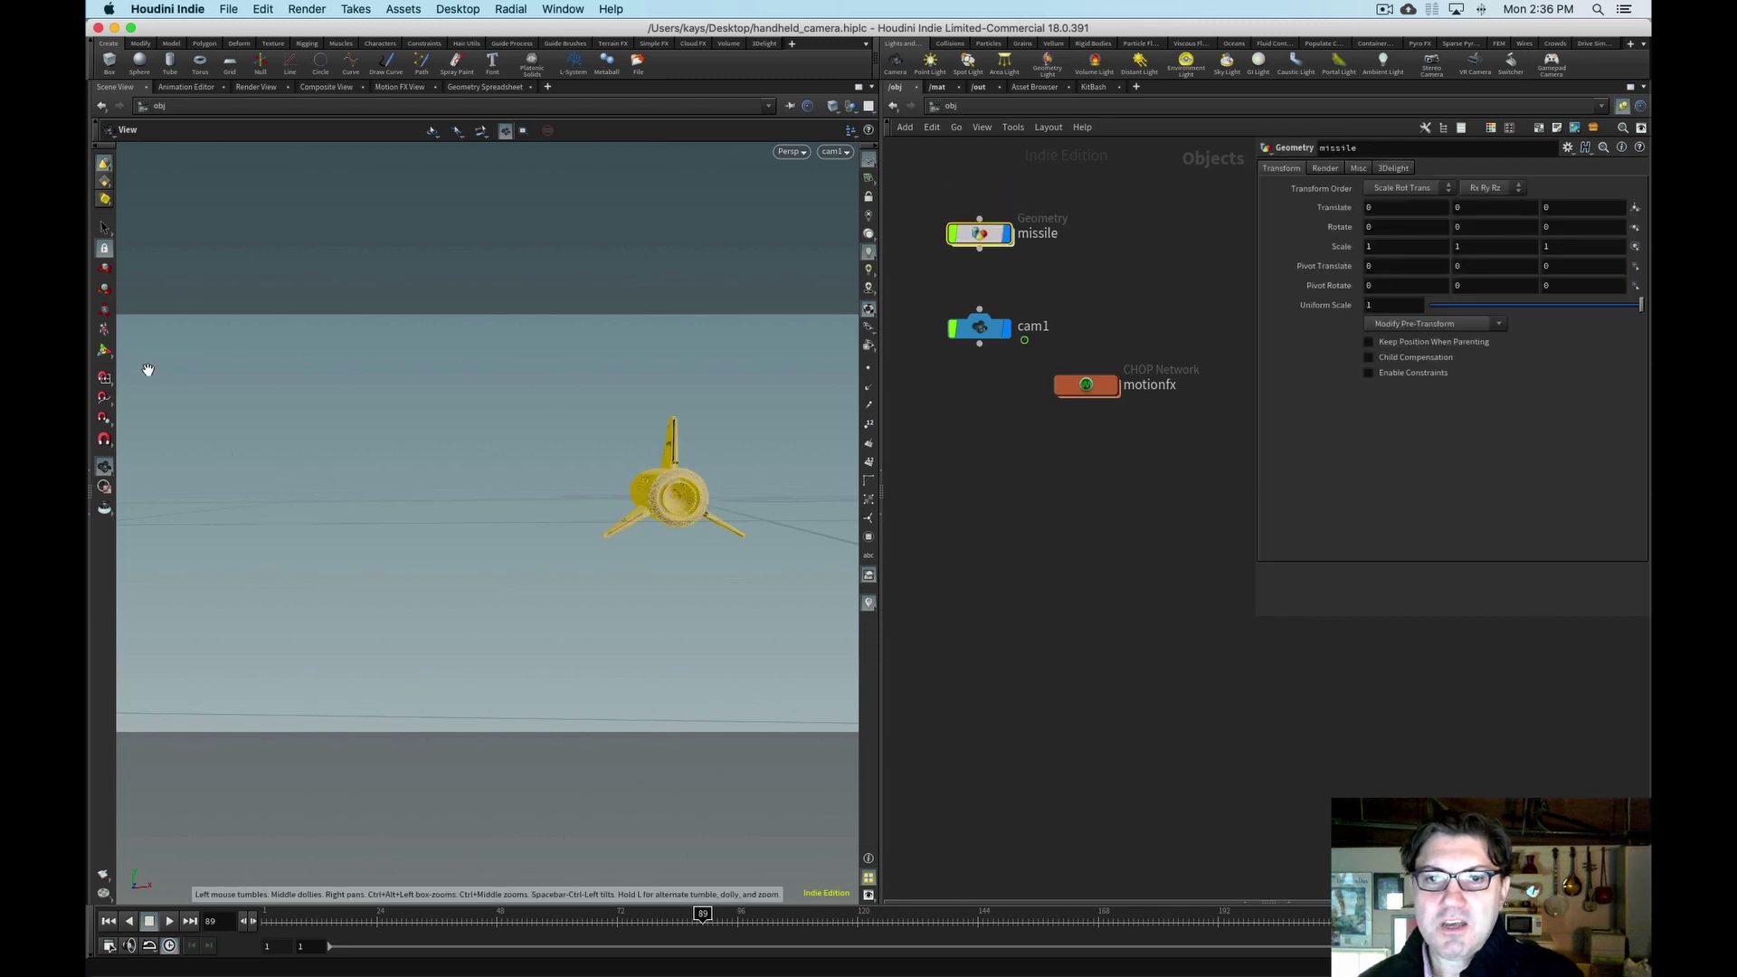
left_click(104, 352)
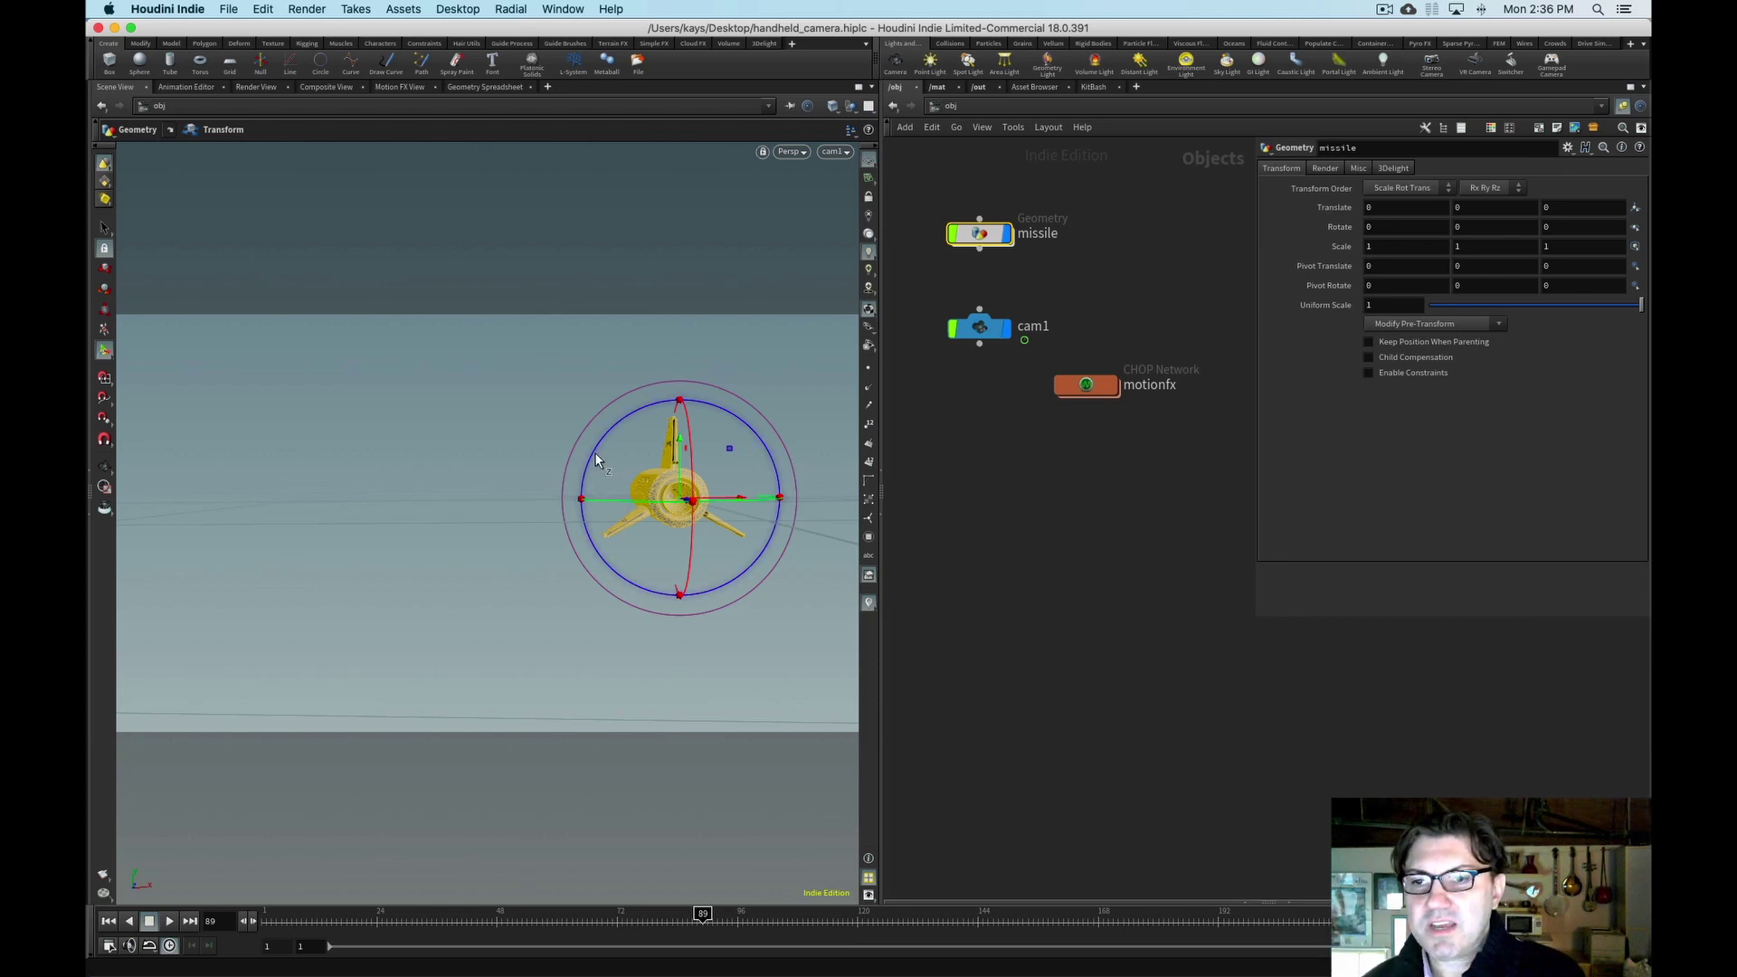
- Try rotating the missile about 34.5 degrees around its Z axis, then undo the rotation
left_click_drag(595, 452, 631, 504)
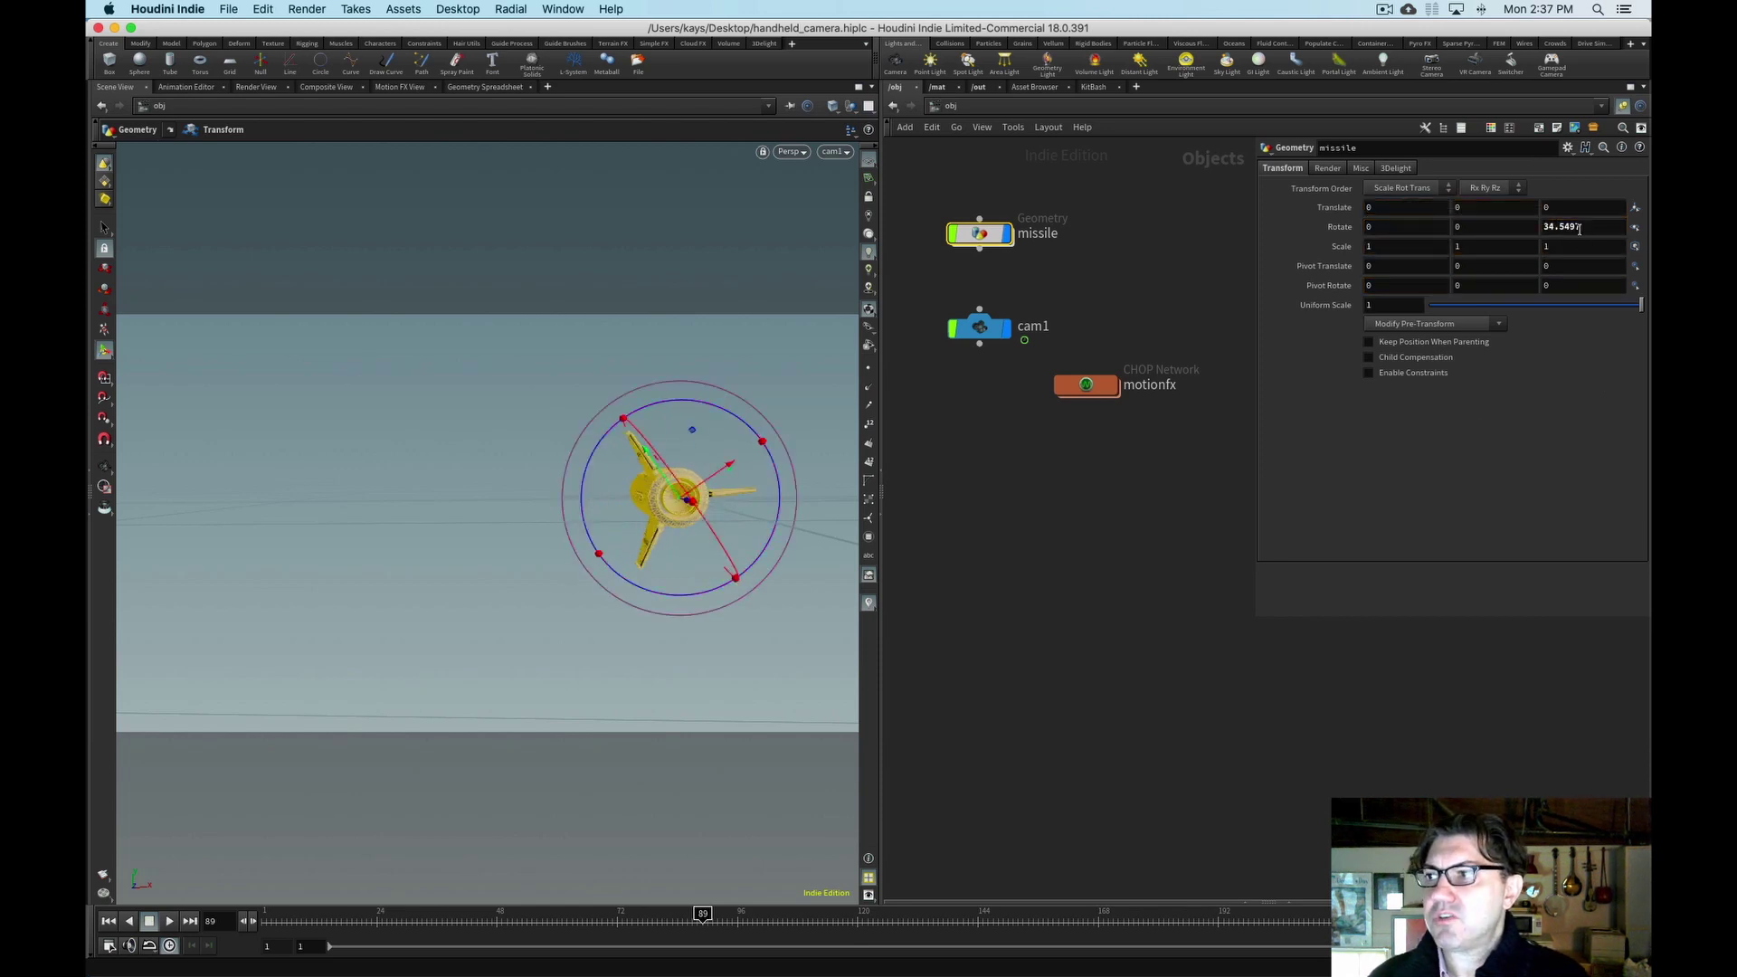
key("super+z")
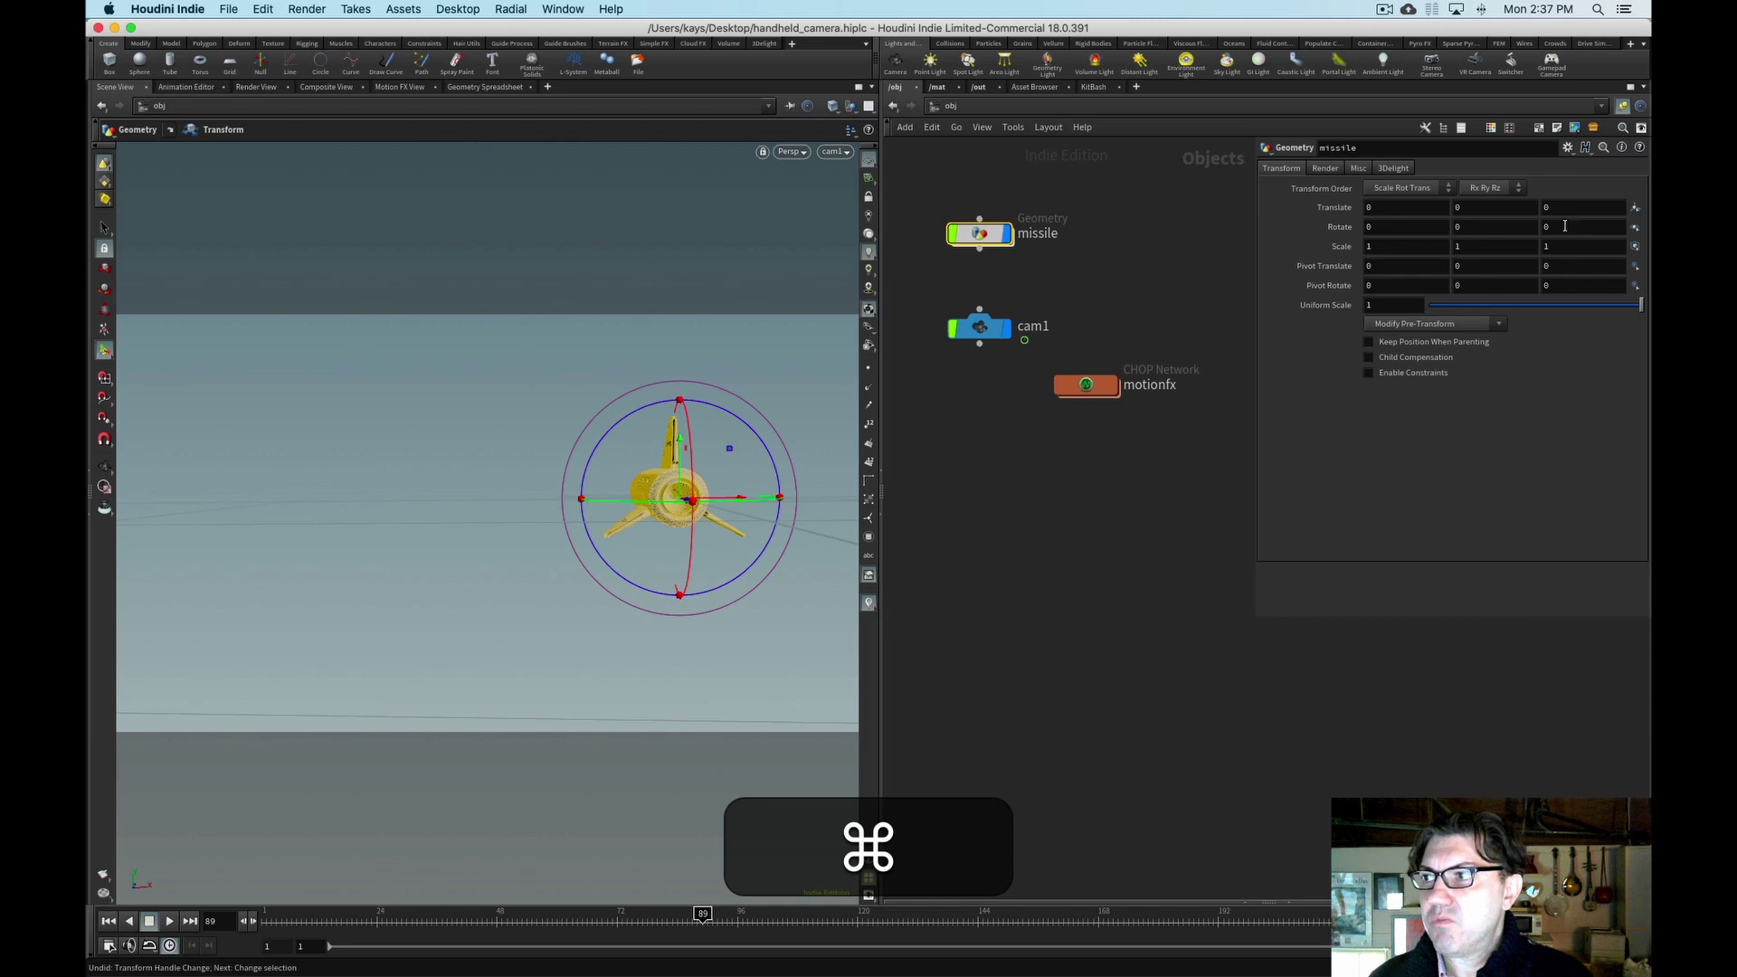
- Add a Noise Motion FX to the missile's Z rotation and move the effect window clear of the missile's parameters
right_click(1557, 228)
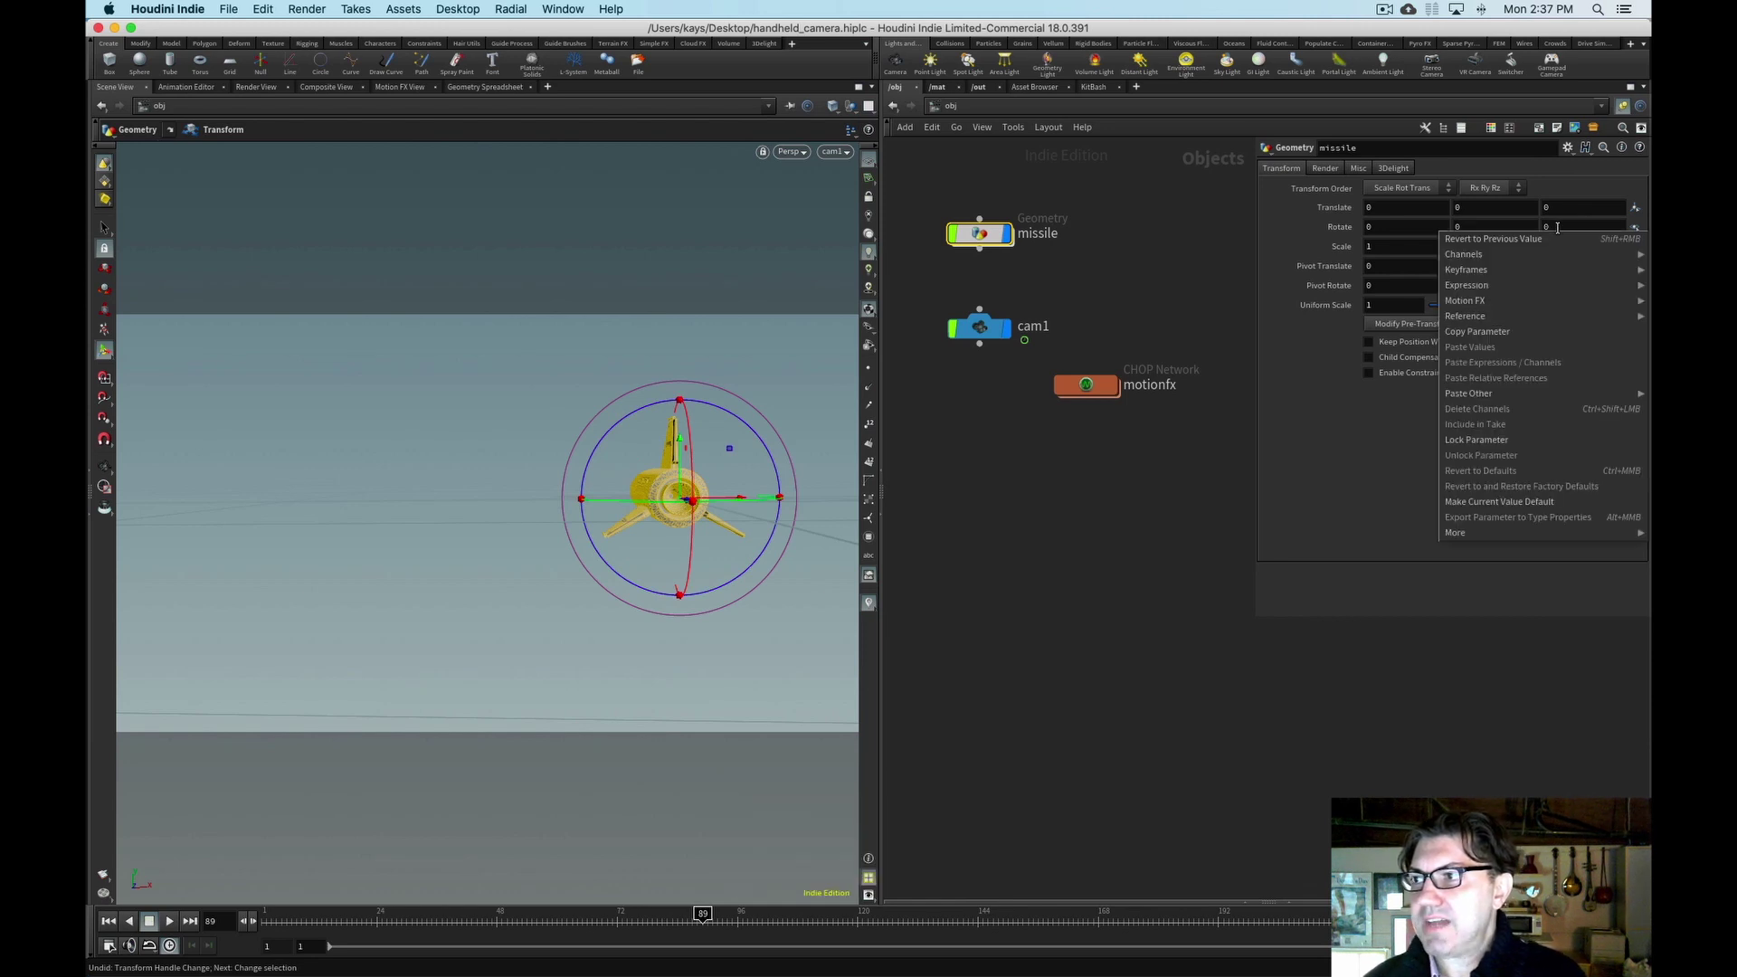
mouse_move(1509, 295)
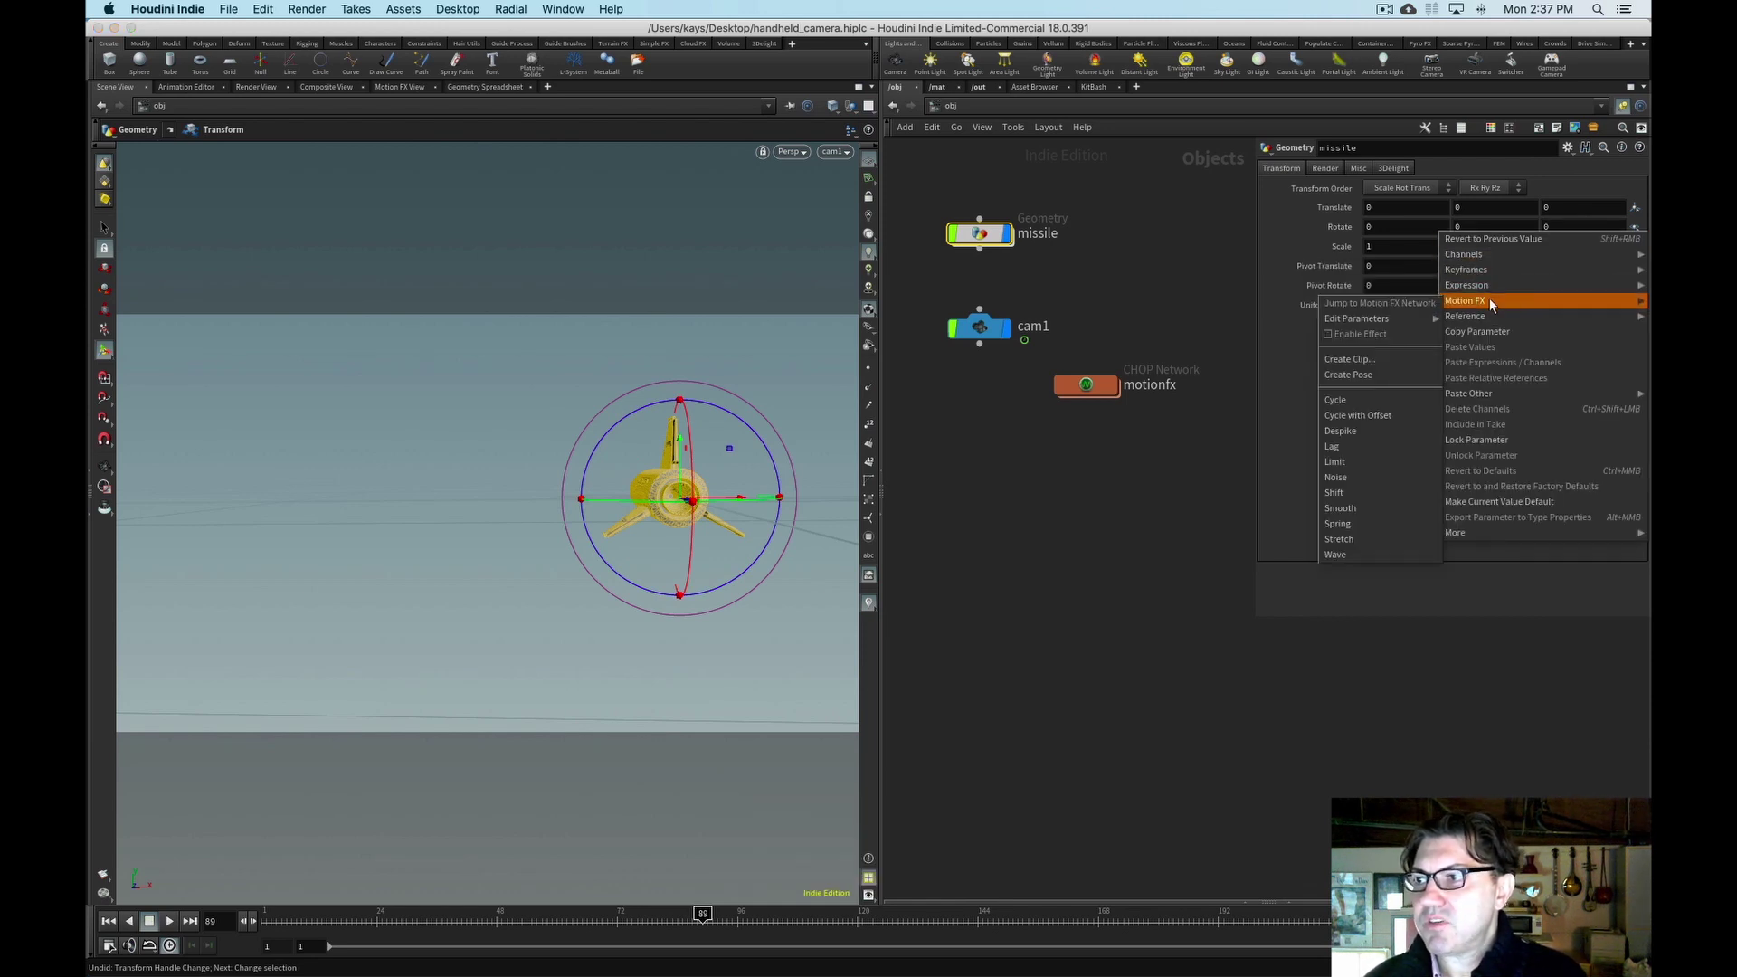
left_click(1349, 478)
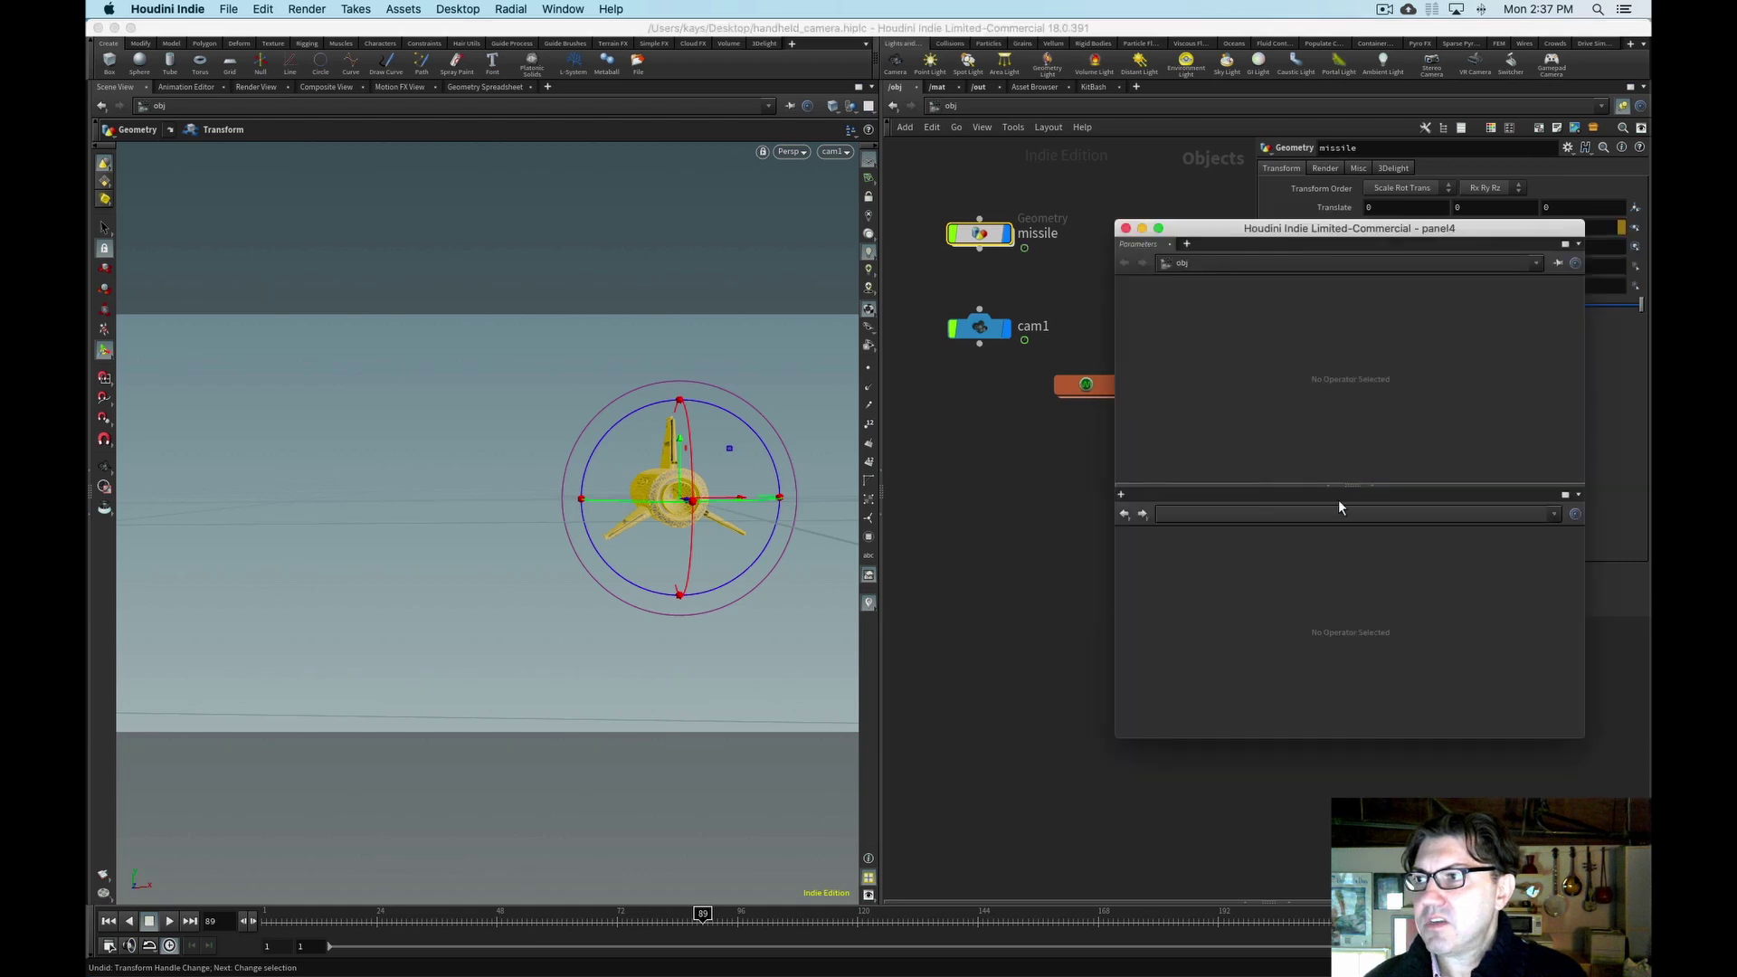
left_click_drag(1309, 232, 1192, 308)
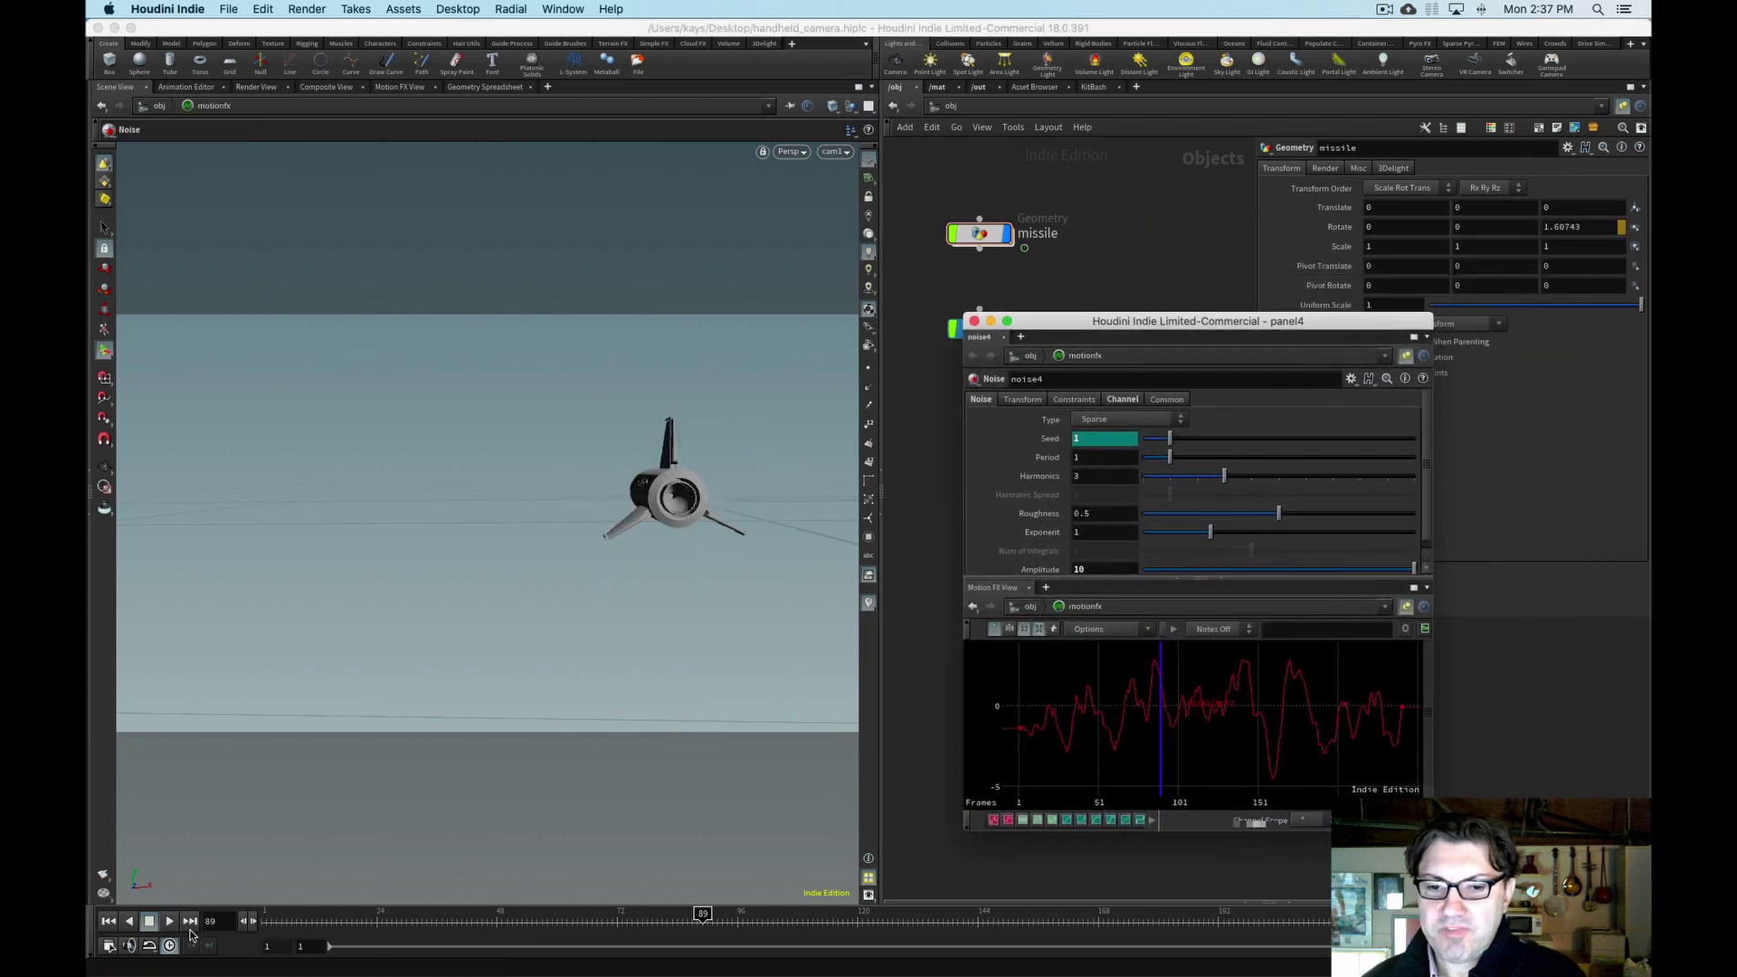
- Play the animation and orbit out of the camera view to preview the missile's noise-driven Z rotation up close
left_click(169, 921)
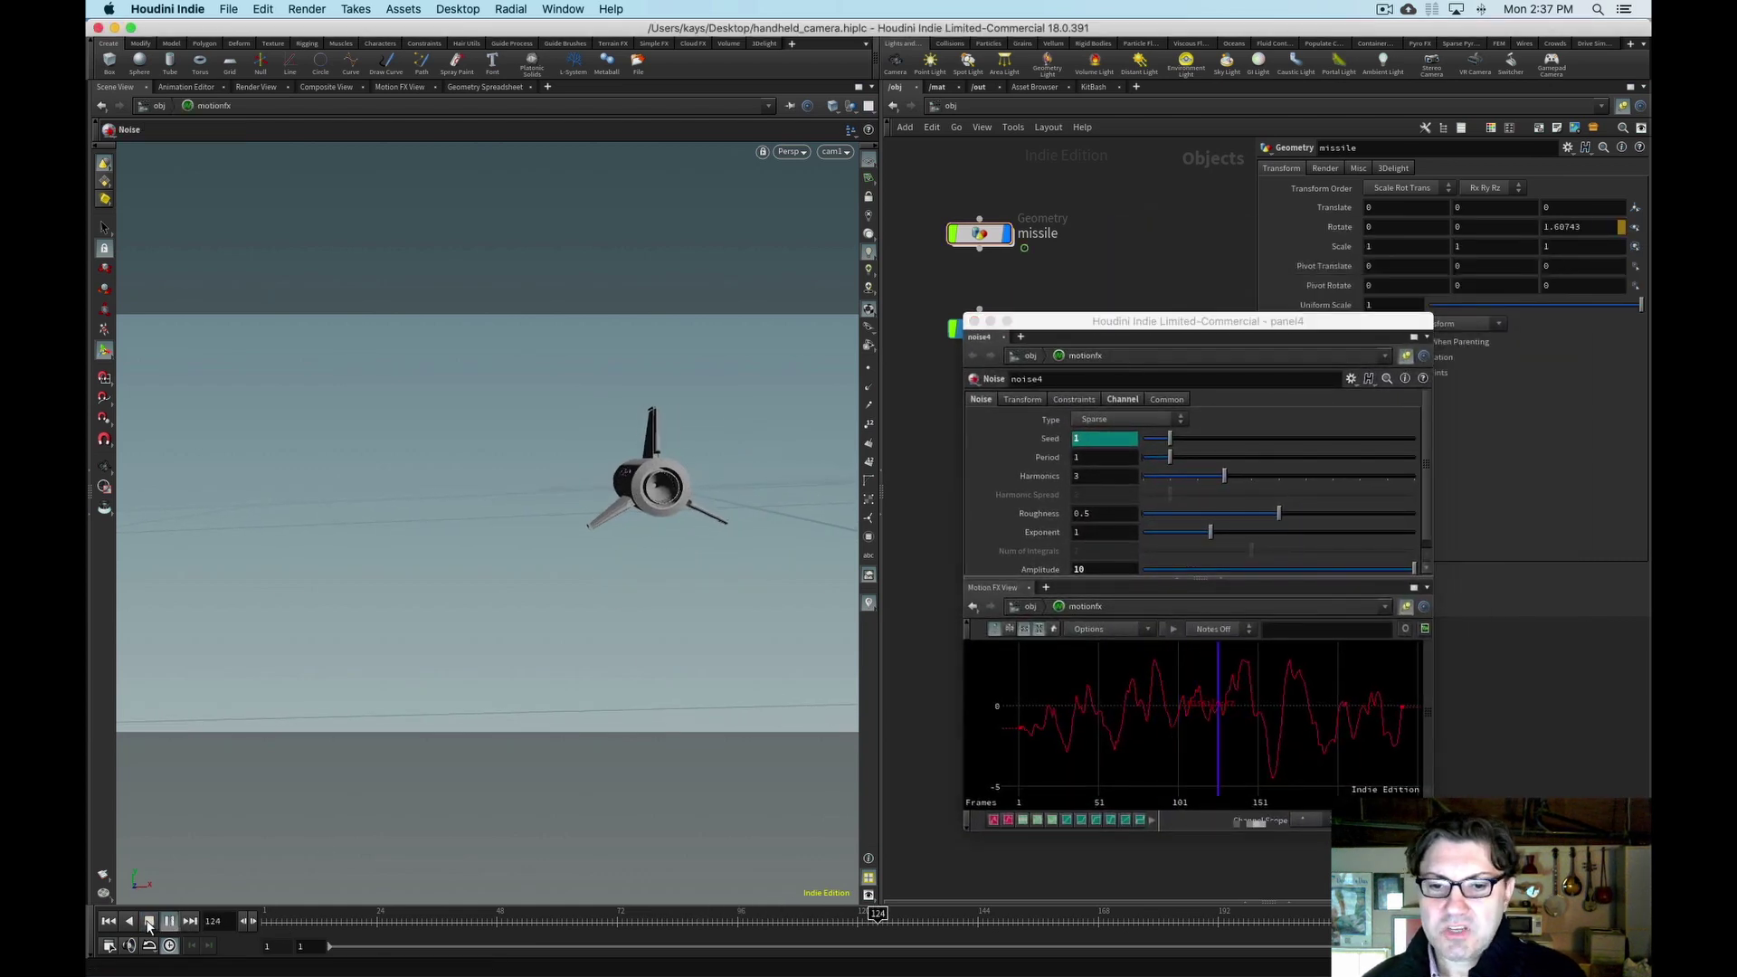
left_click_drag(728, 481, 633, 522, "alt")
left_click(170, 922)
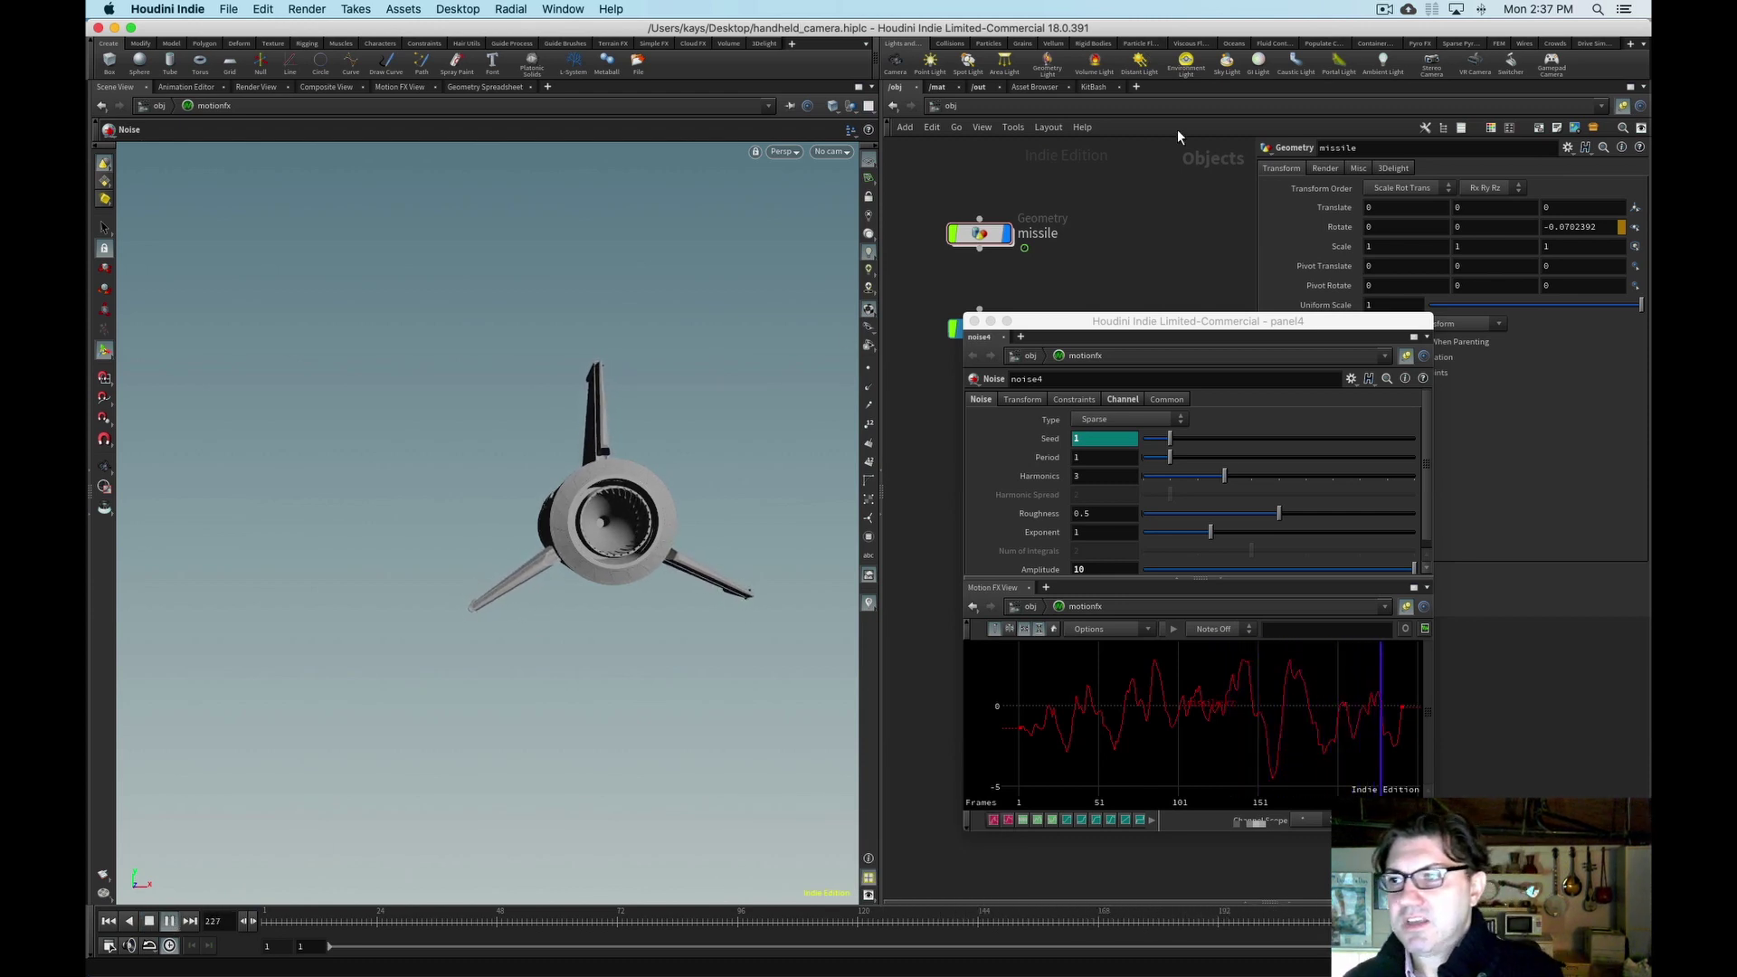
- Move and enlarge the missile's noise effect window, and set the noise amplitude to 90
left_click_drag(1166, 334, 1166, 195)
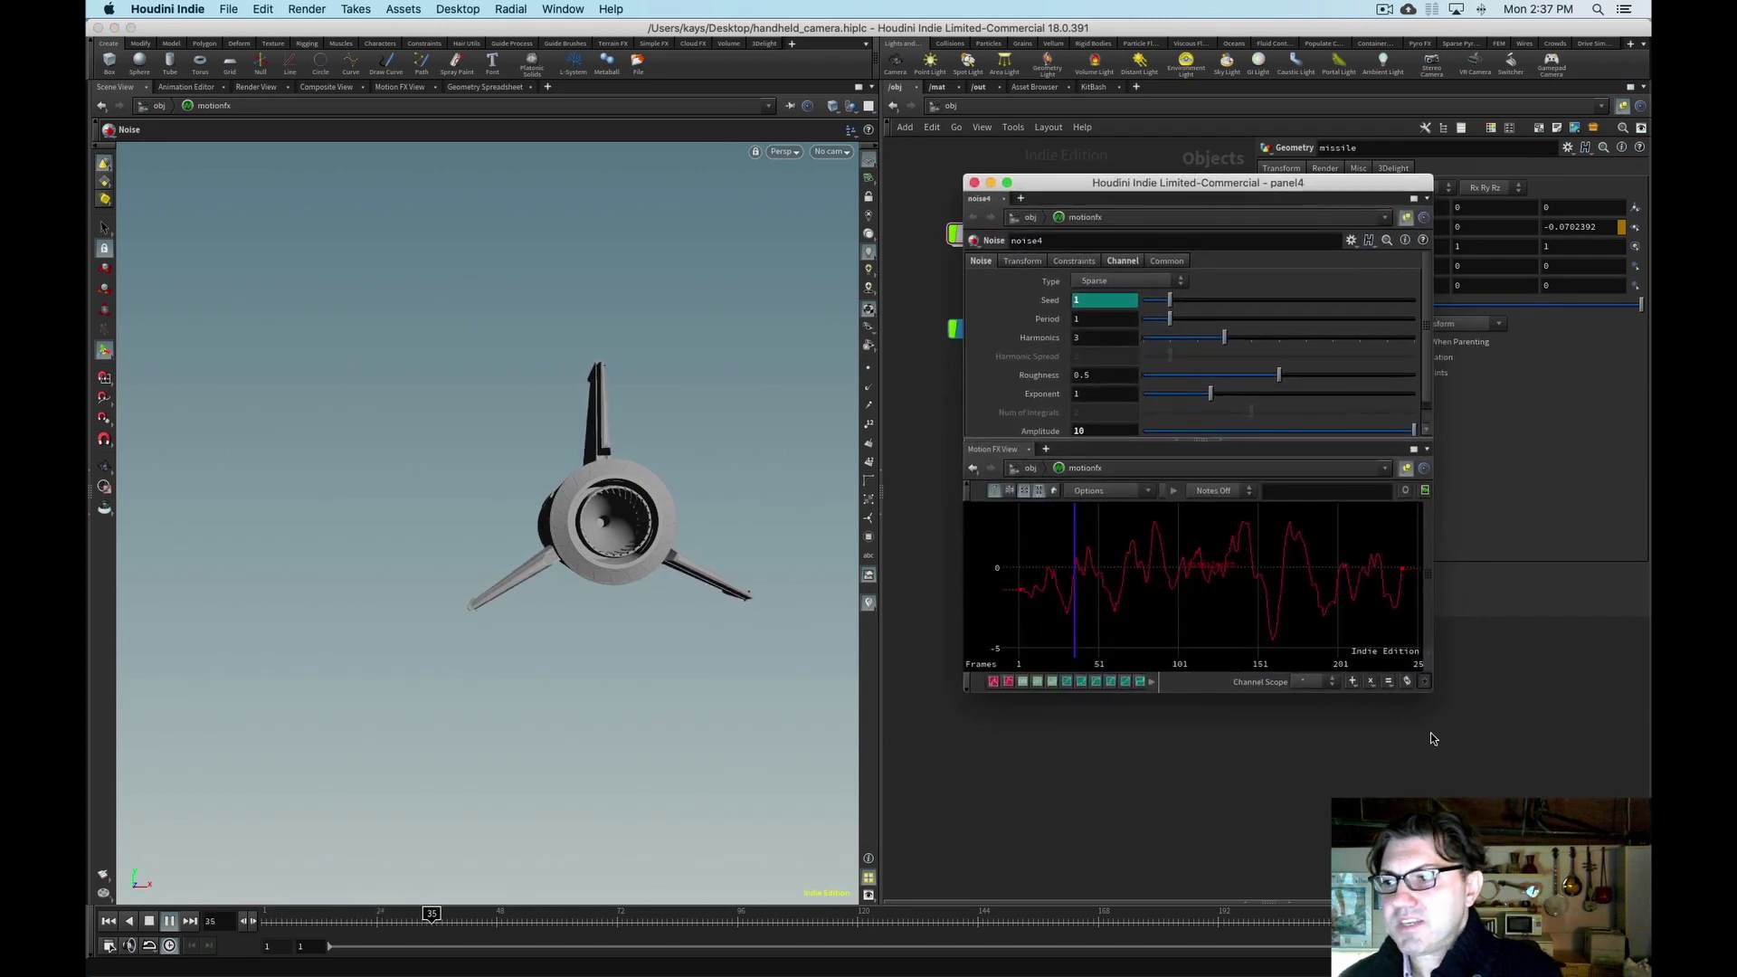
left_click_drag(1432, 692, 1597, 841)
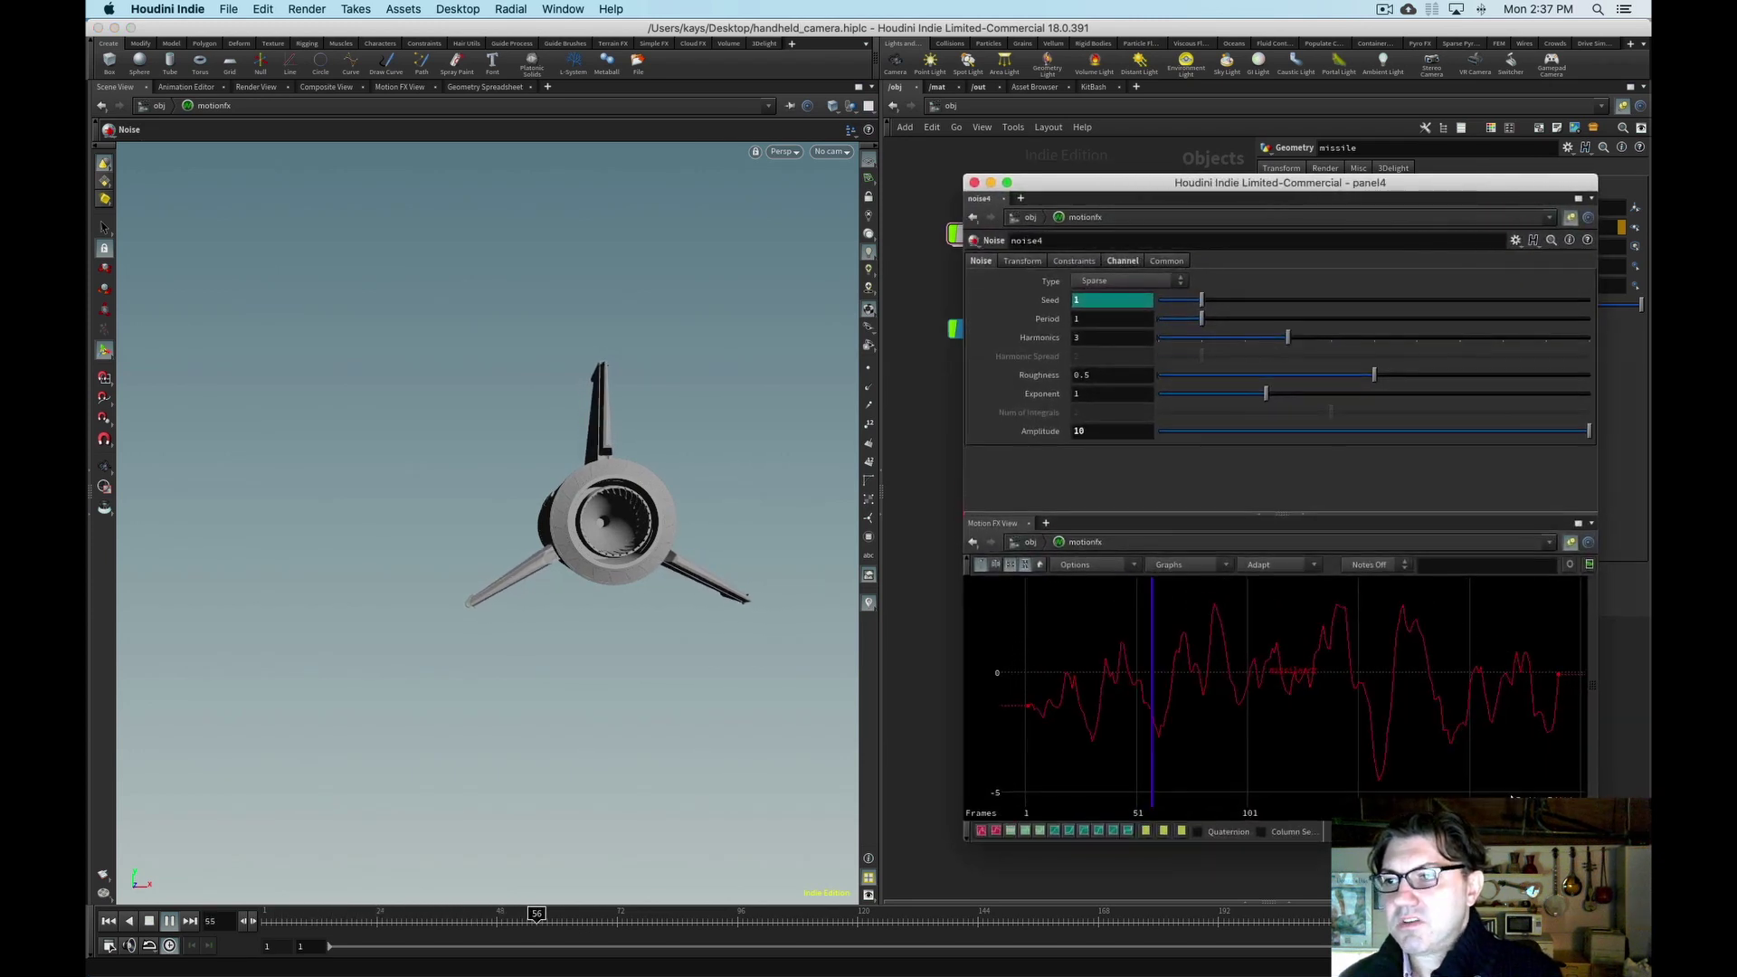
left_click(1078, 433)
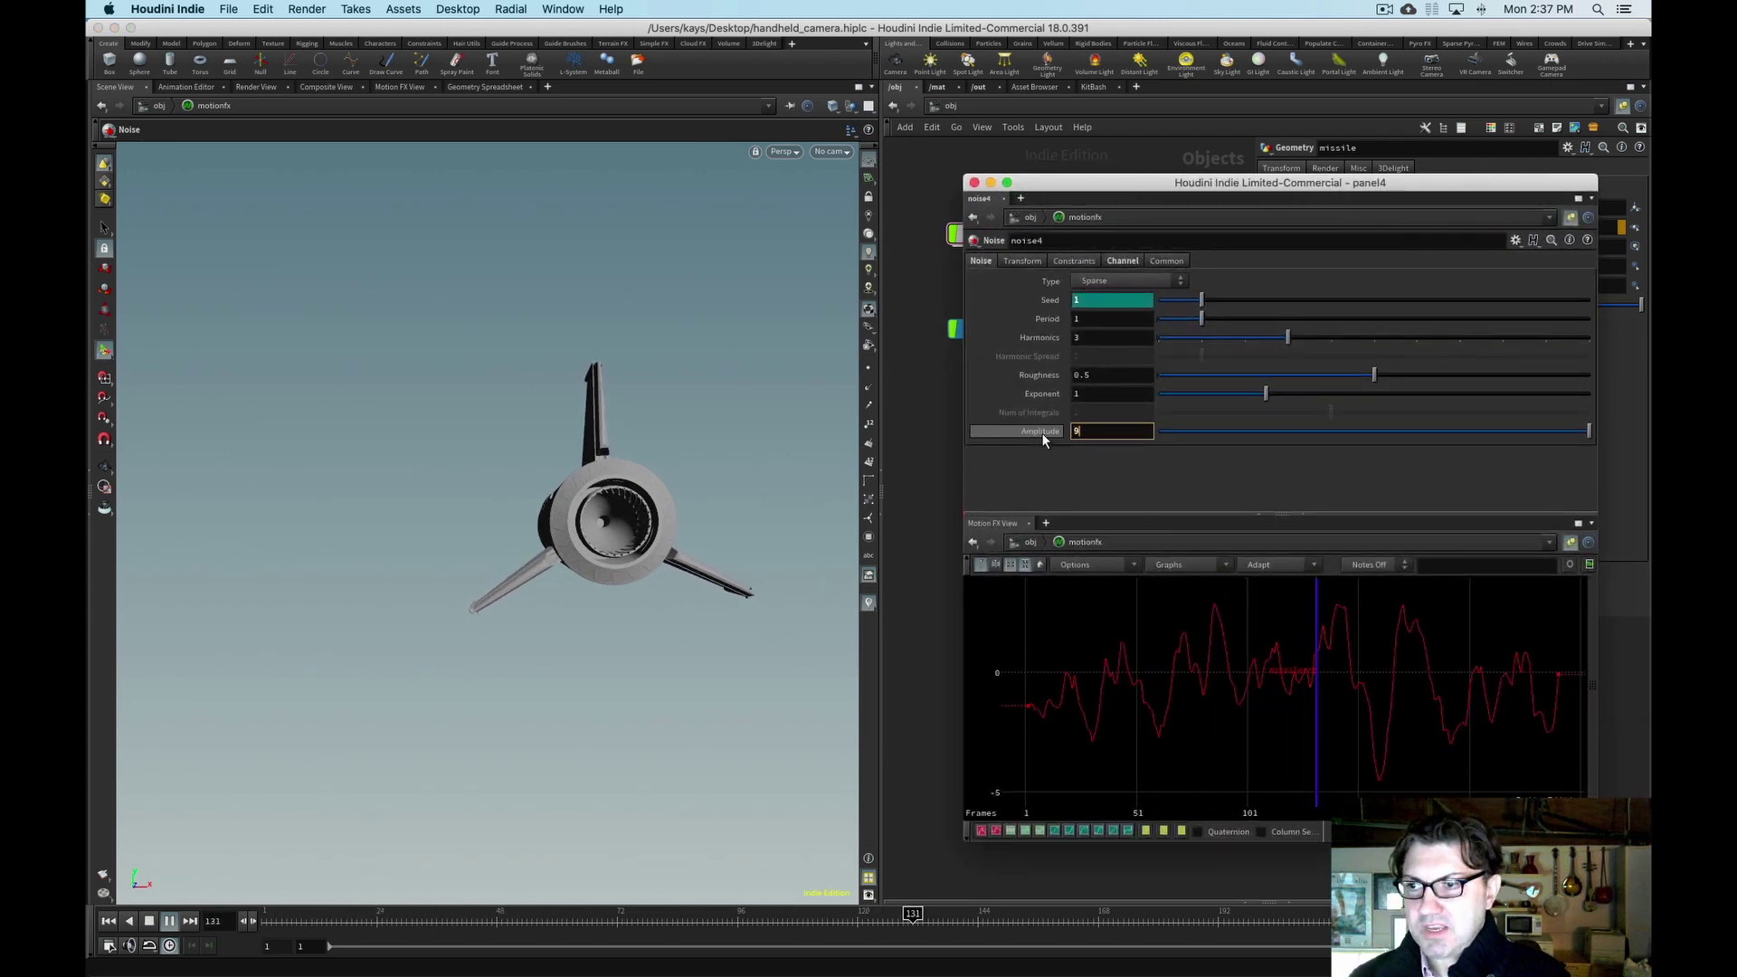
type("90")
key("Return")
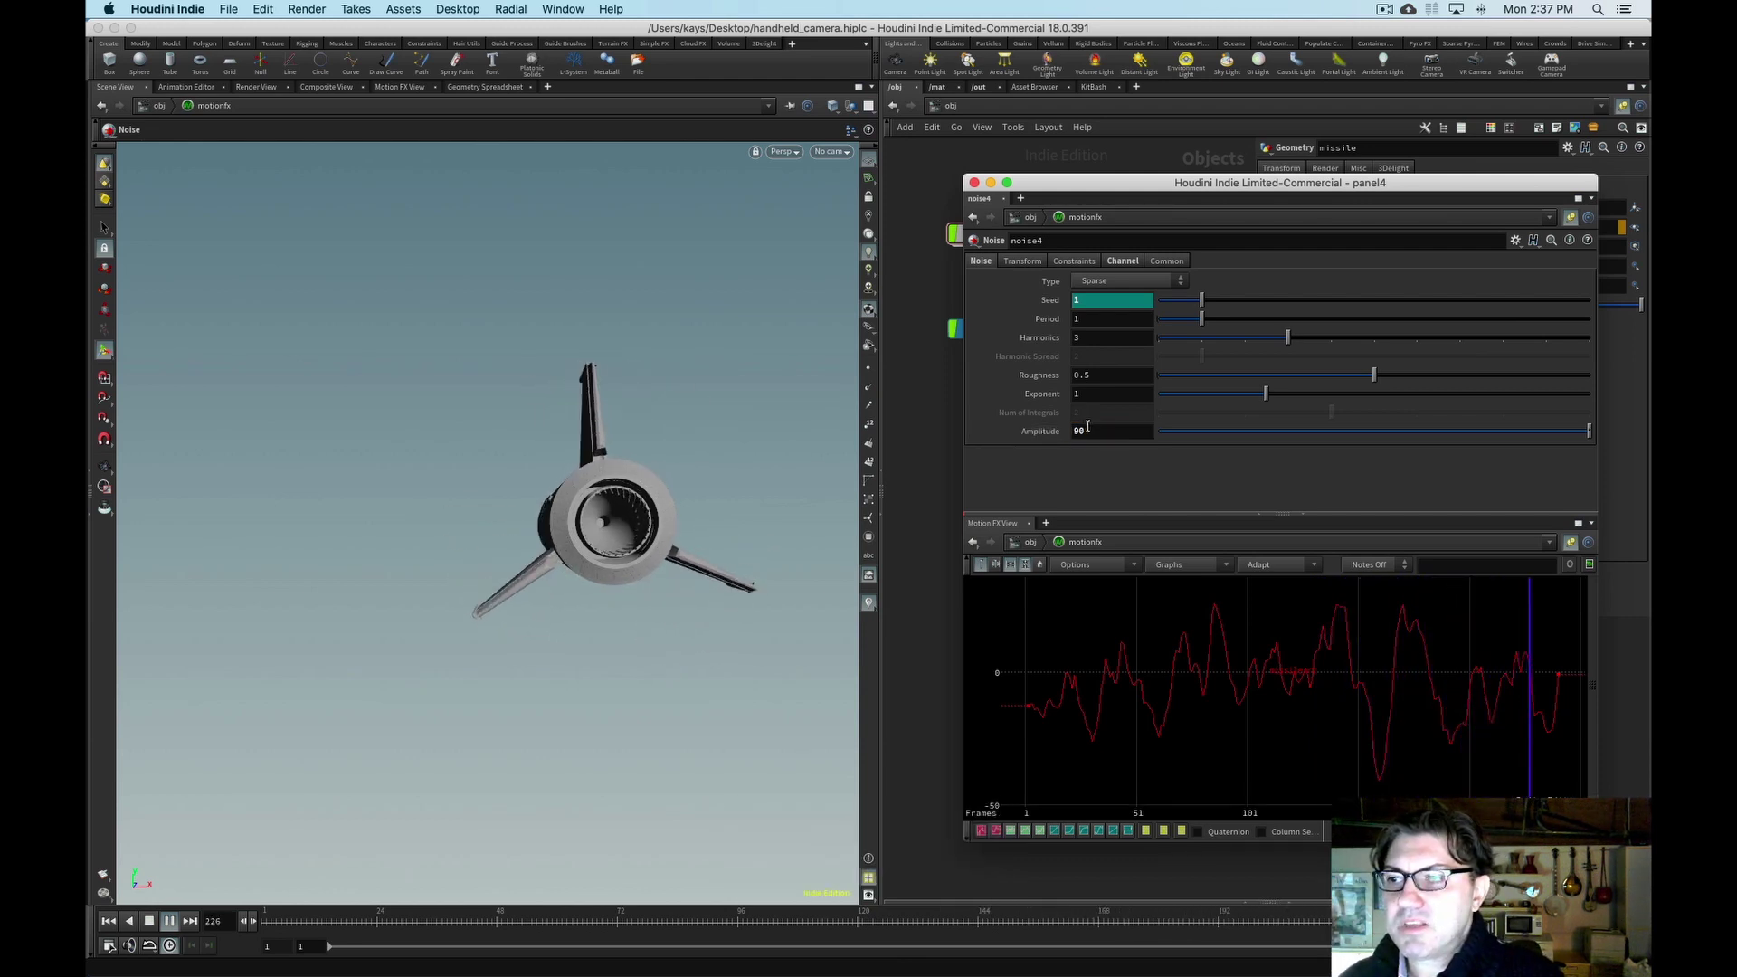
- Set the amplitude of the missile's rotation noise to 200
left_click(1043, 434)
type("2")
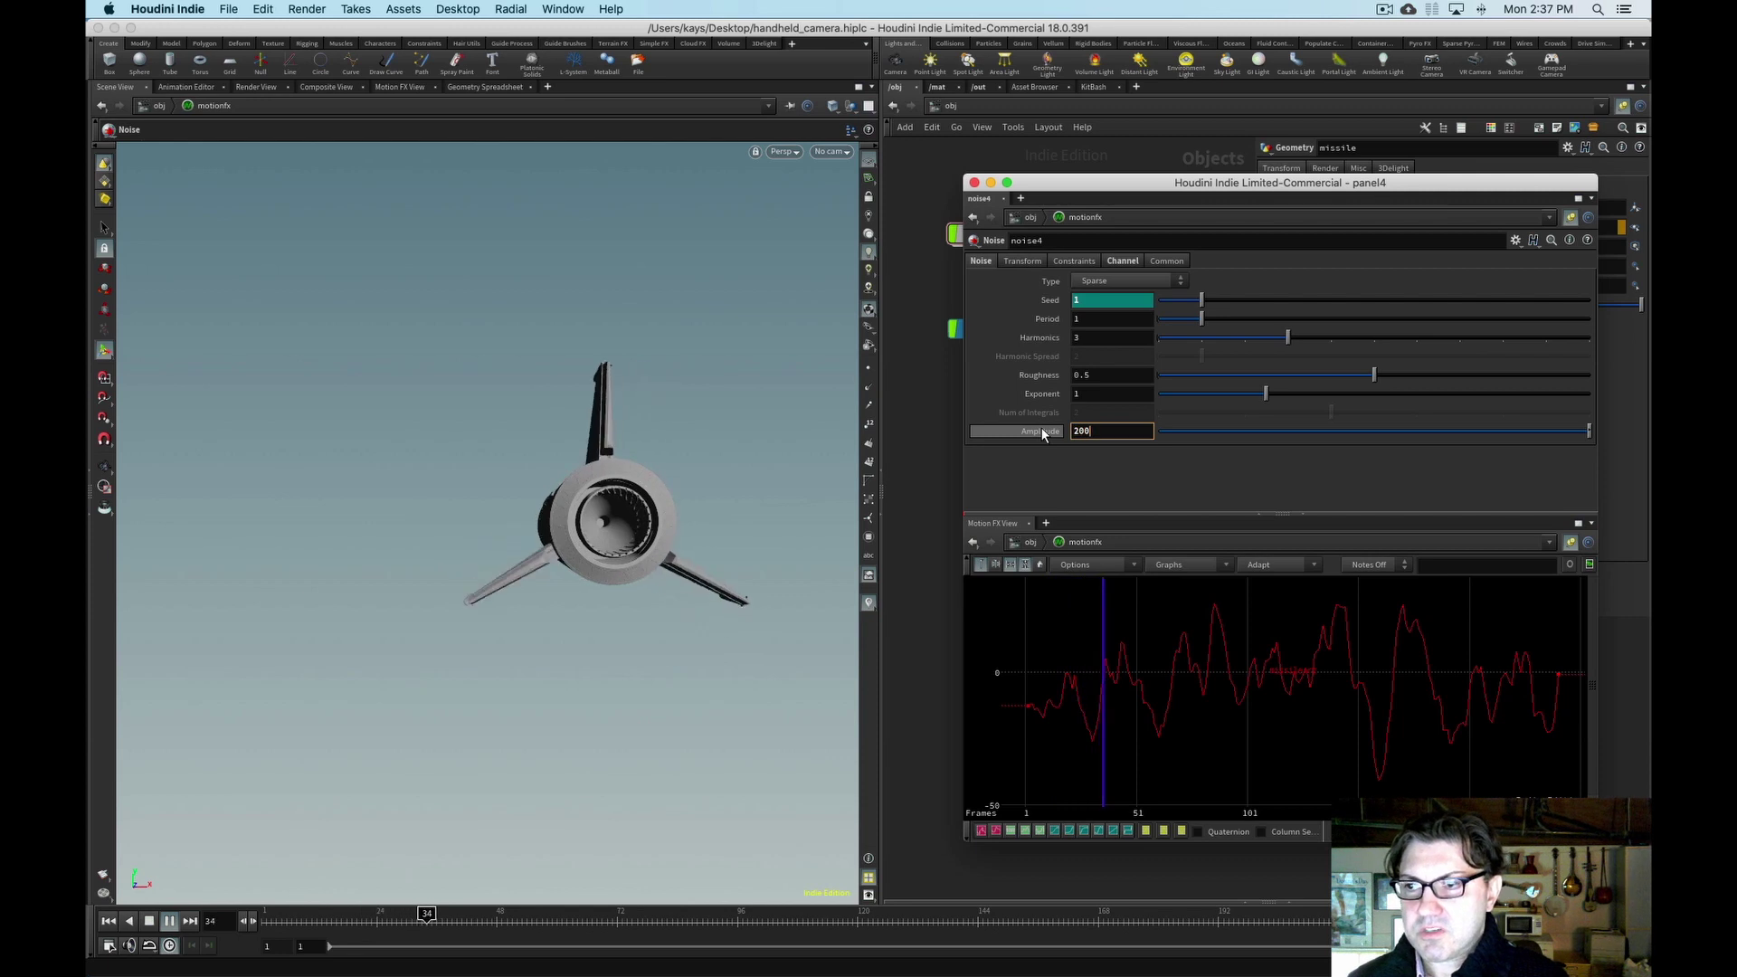
type("00")
key("Return")
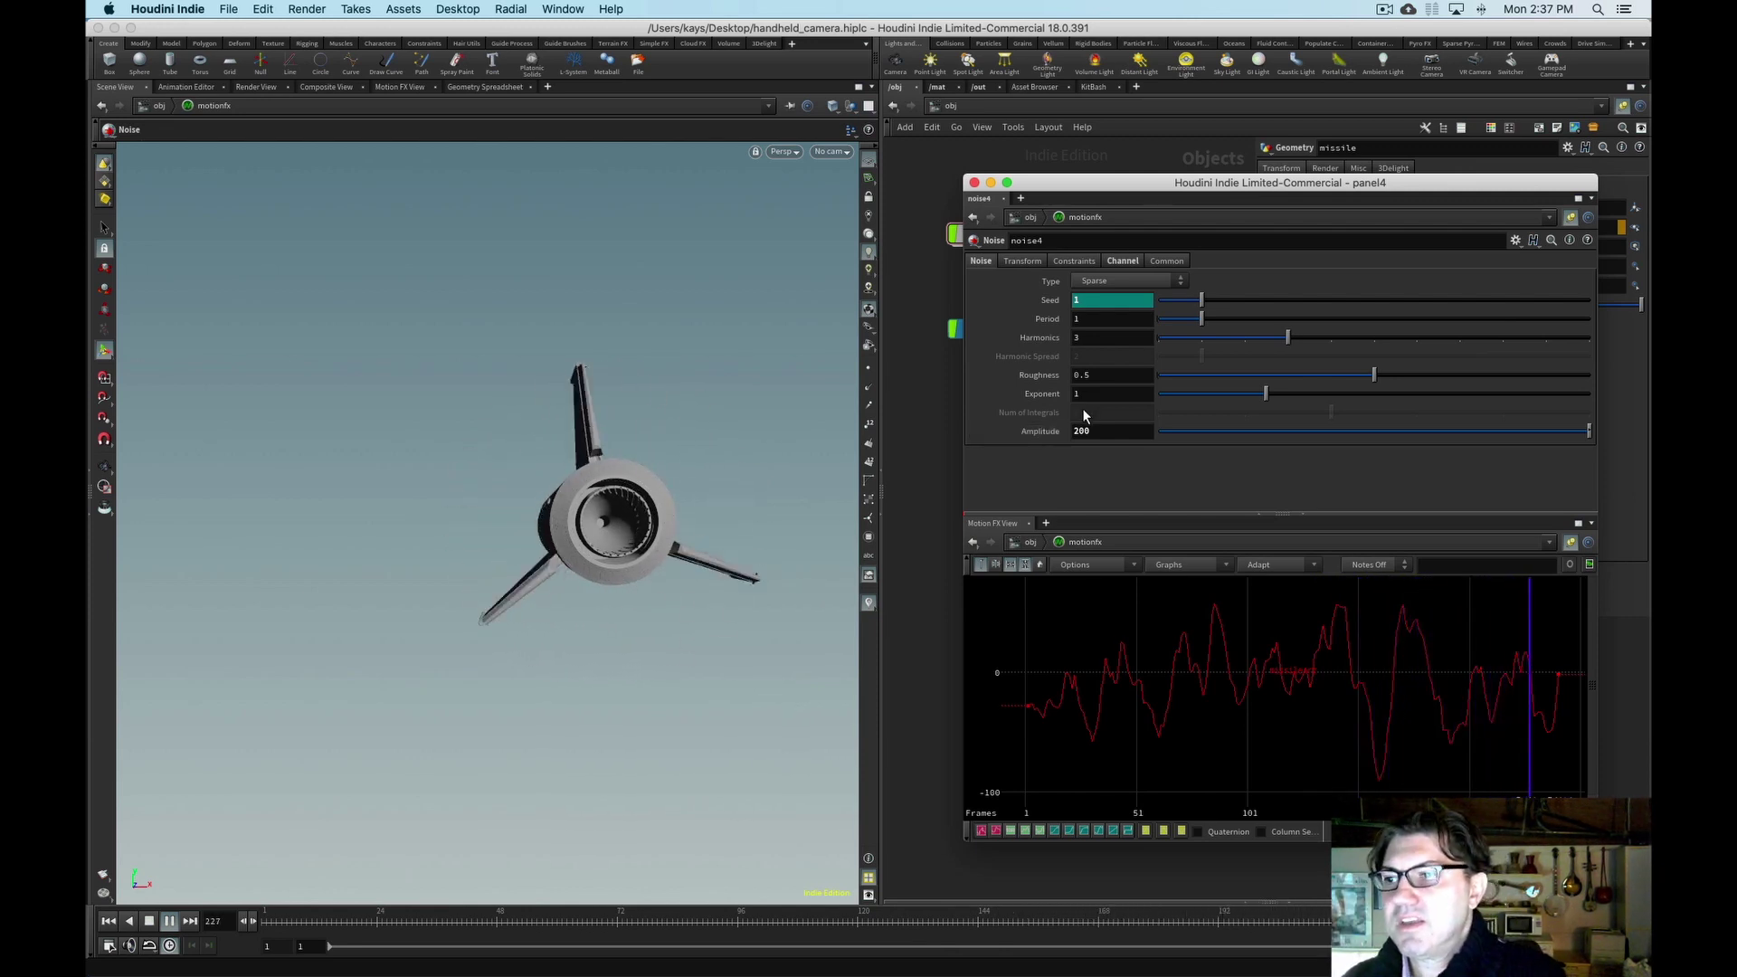
key("Delete")
type("2")
key("Return")
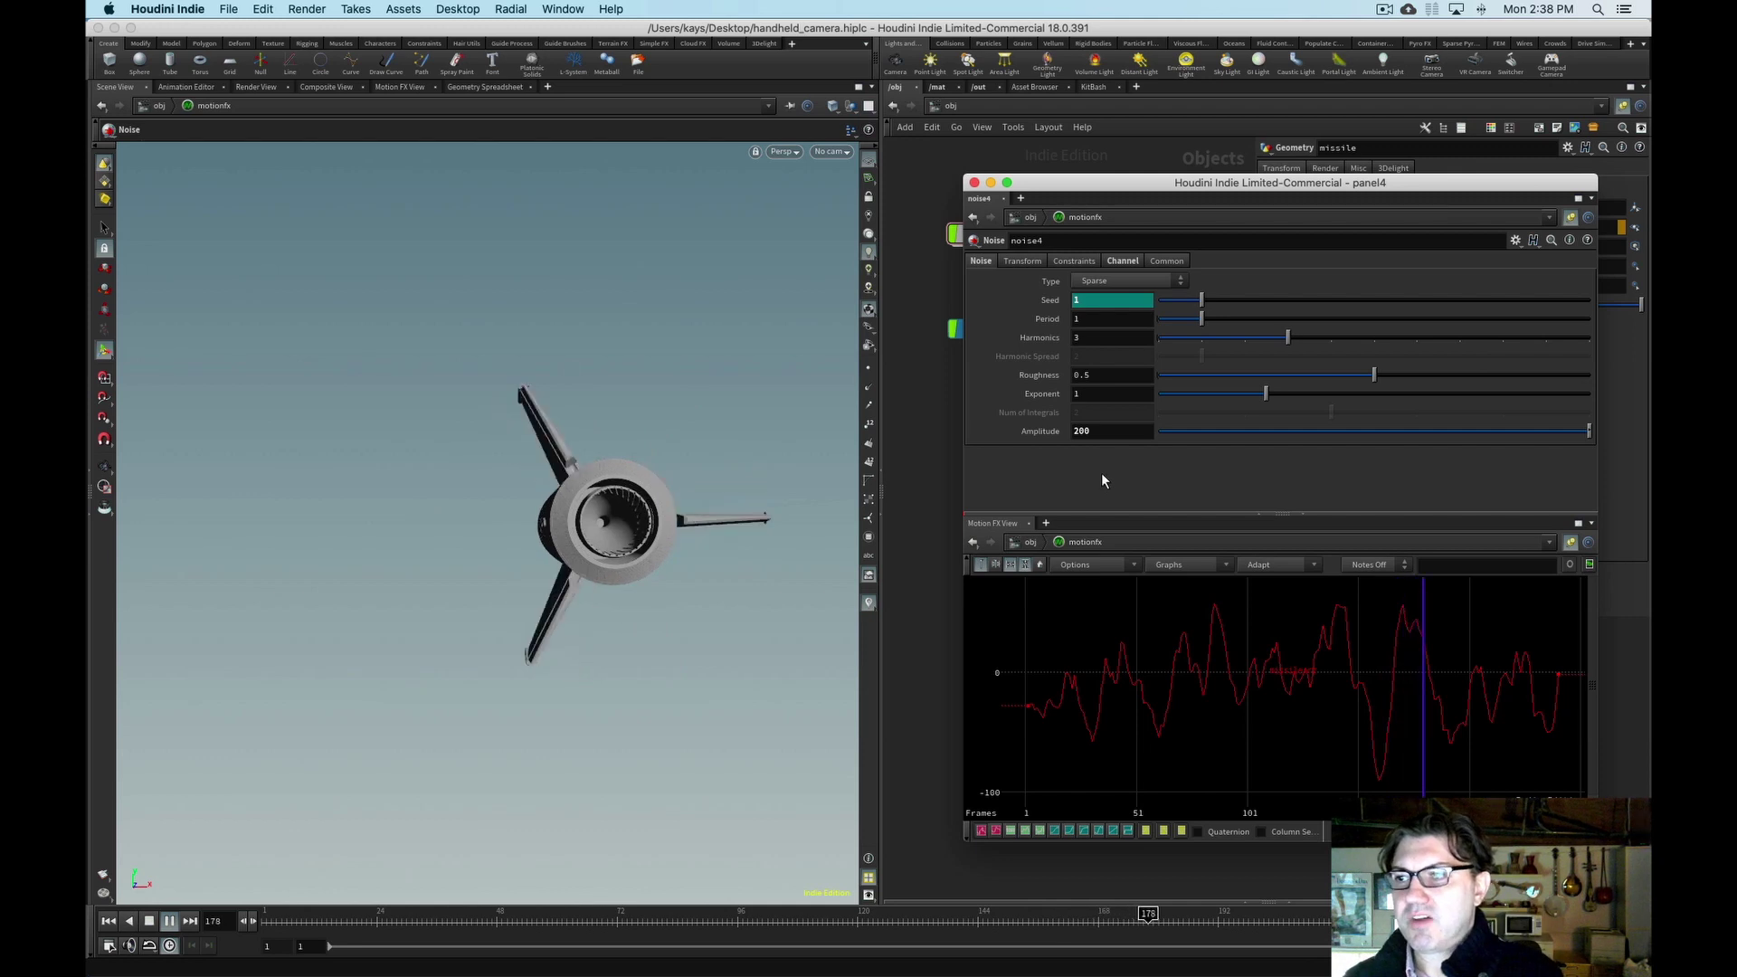
- Set the missile noise roughness to 0.1 and stop the playback
left_click(1104, 374)
type(".1")
key("Return")
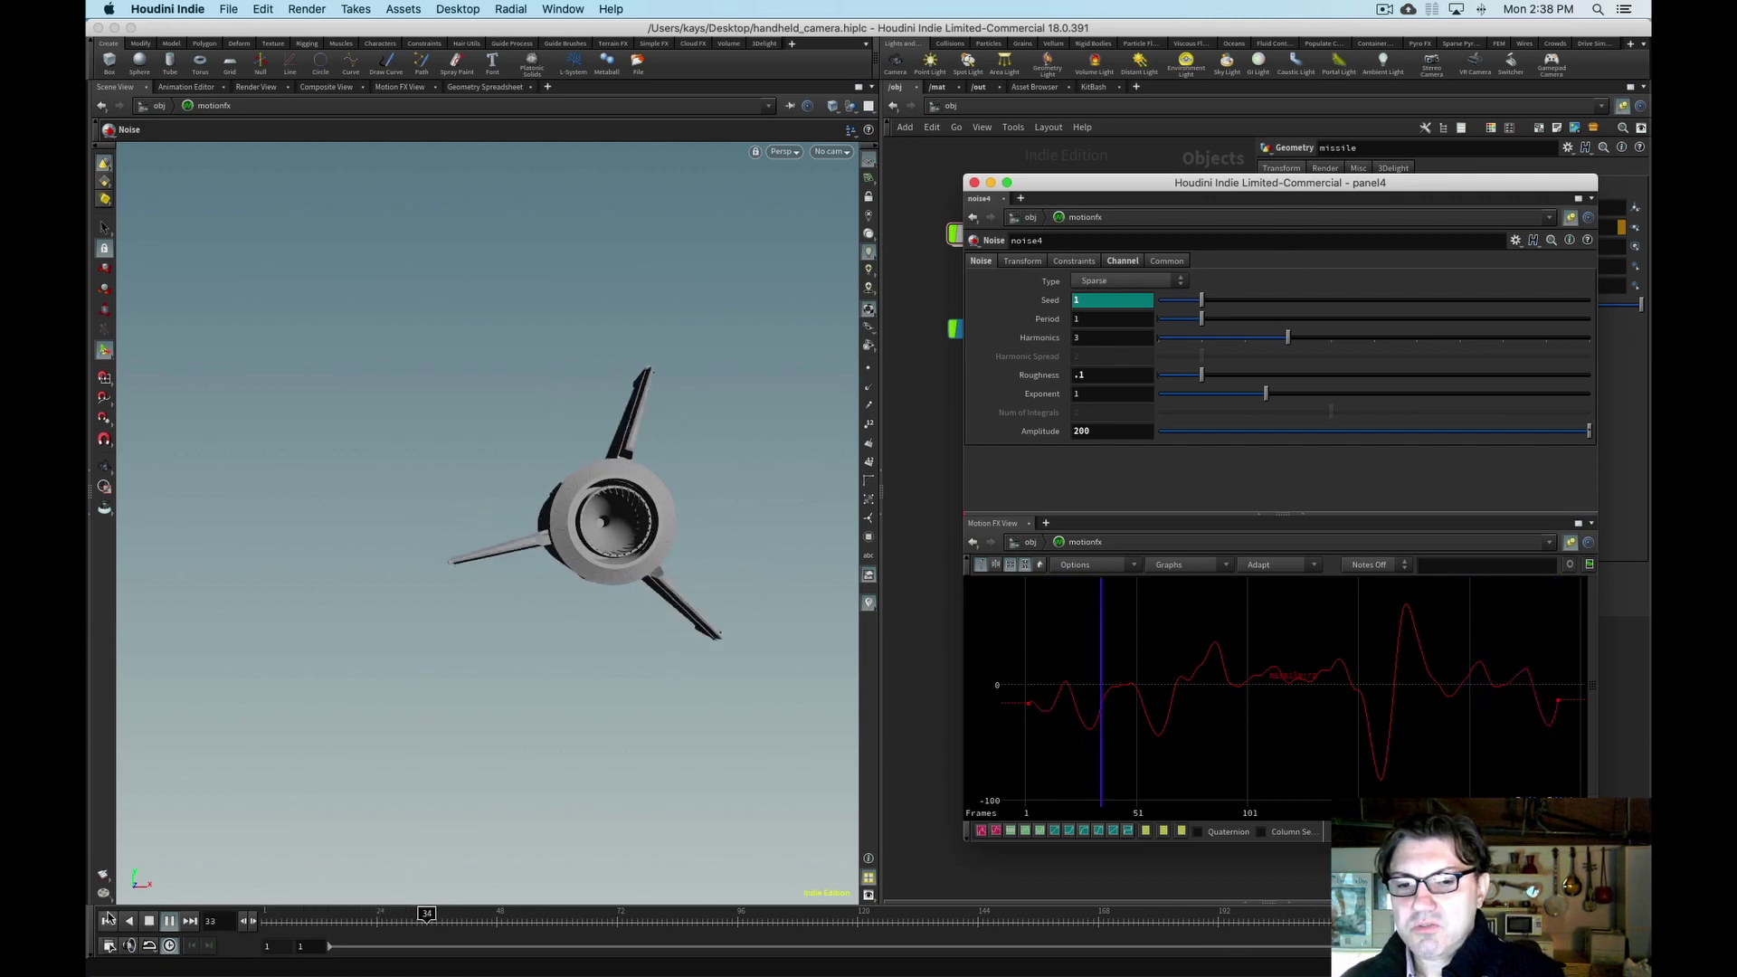
left_click(170, 921)
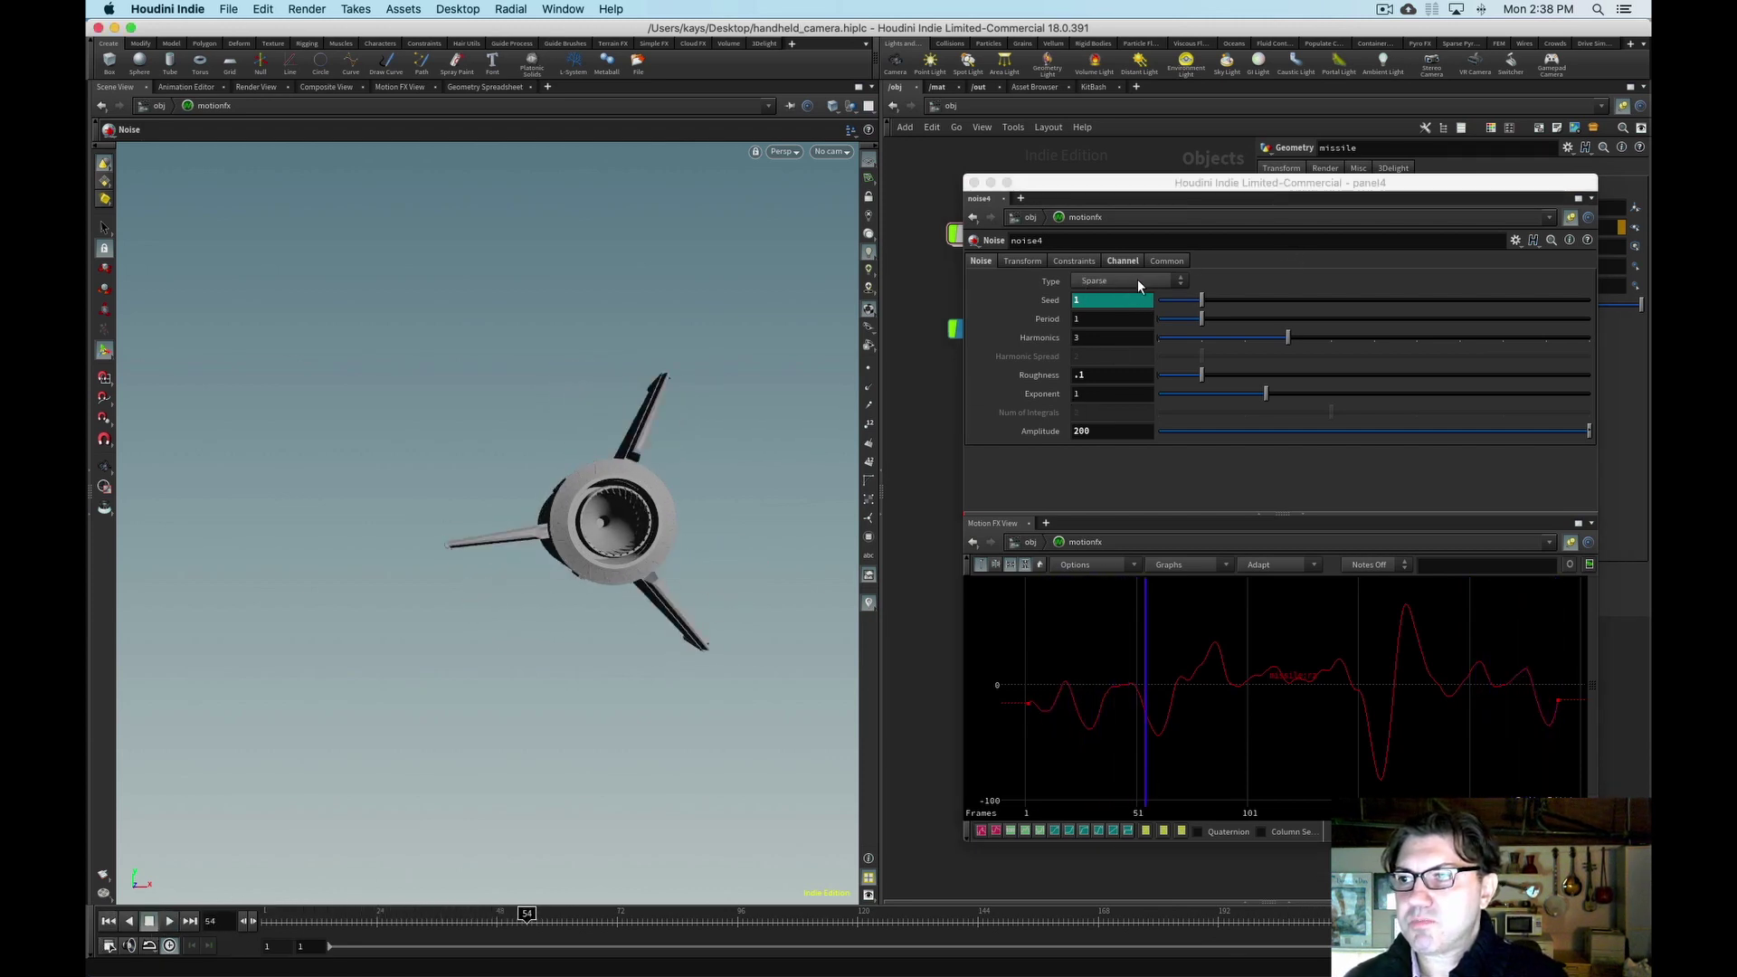
- Change the missile's noise type to Hermite and play the animation
left_click(1141, 273)
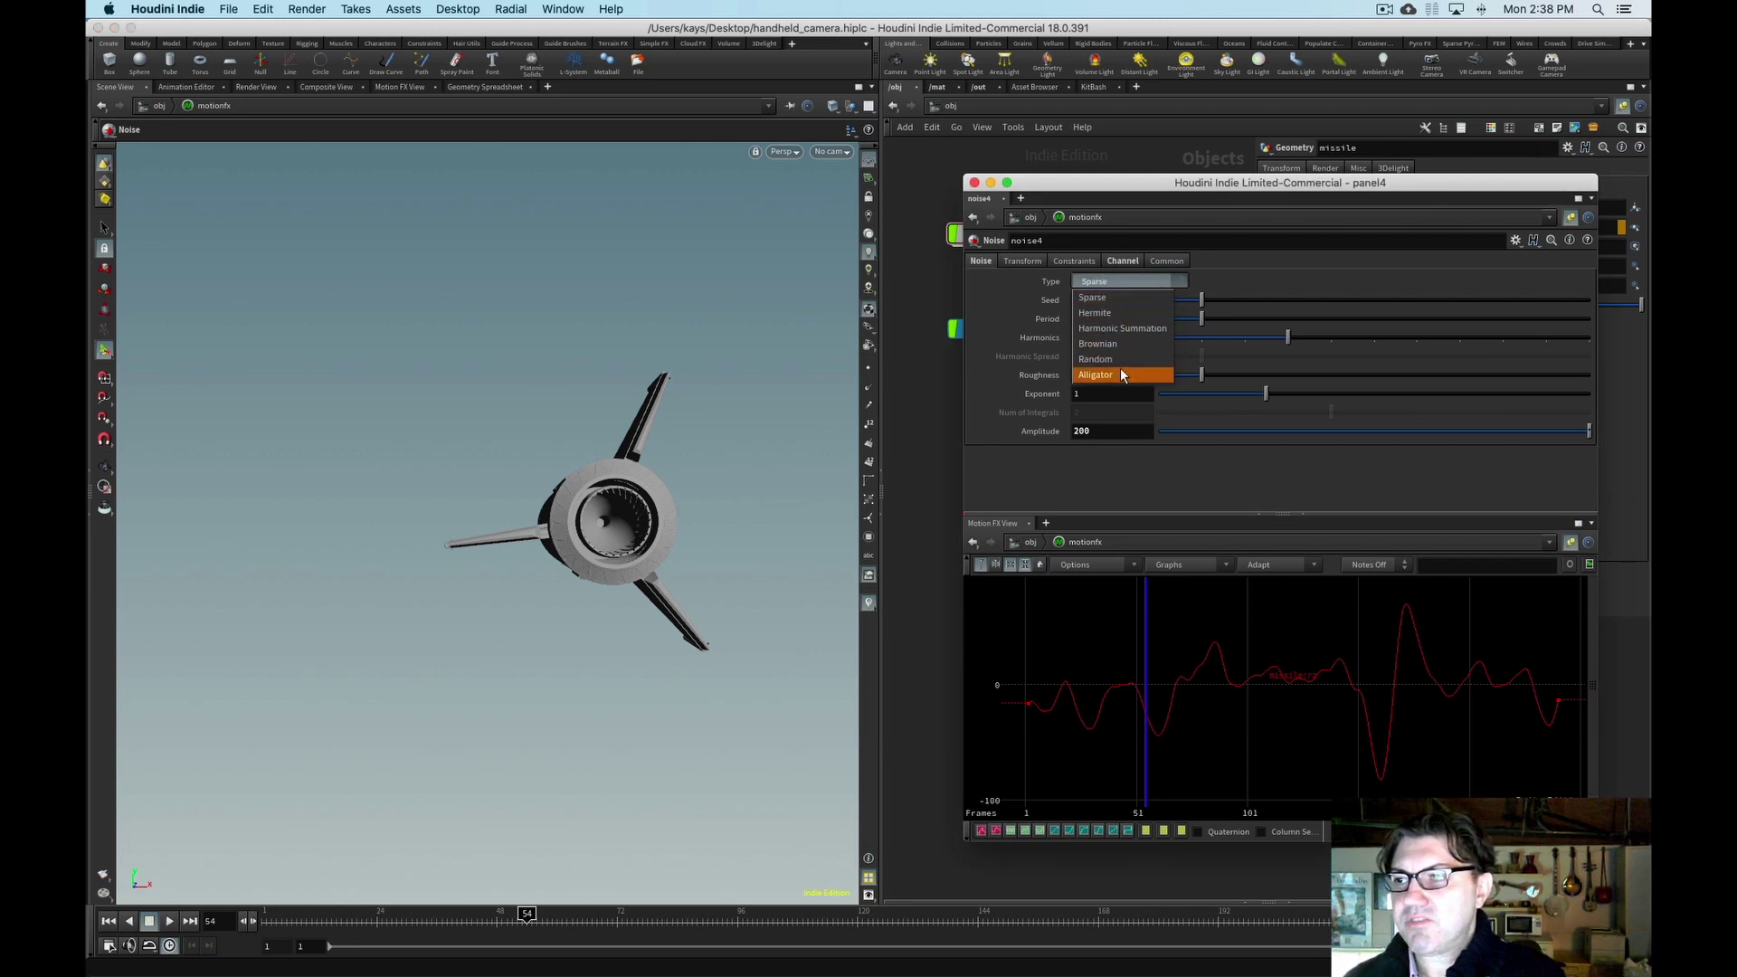
left_click(1120, 312)
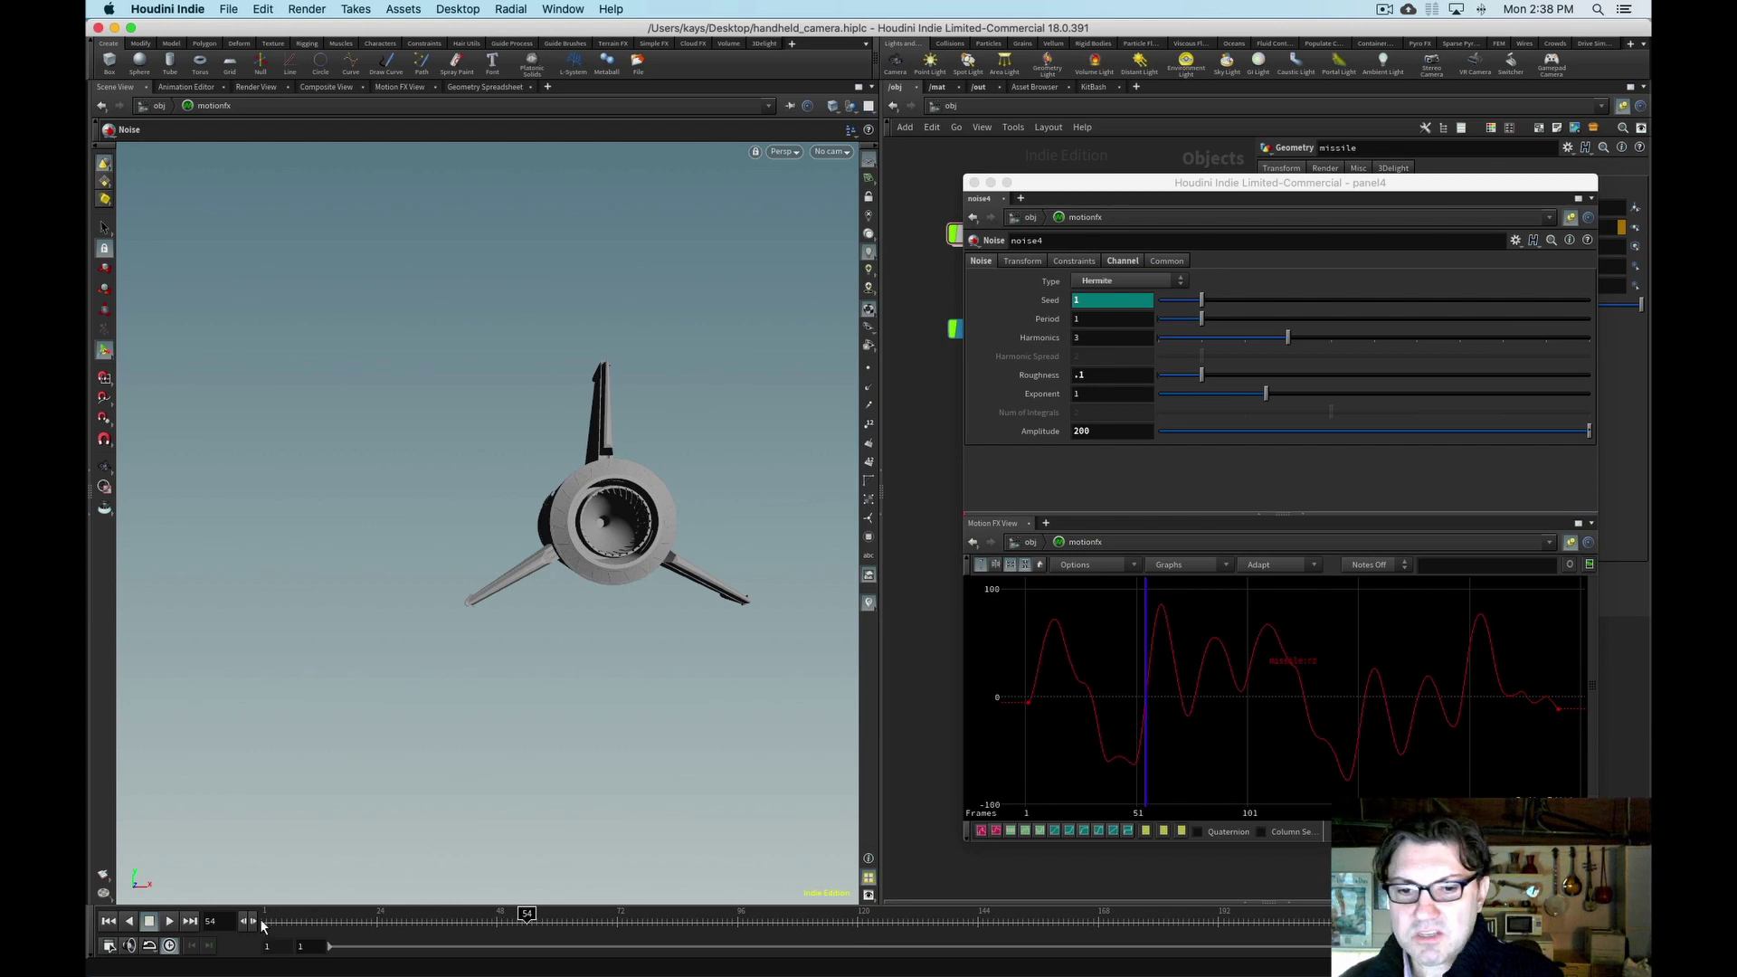
left_click(168, 921)
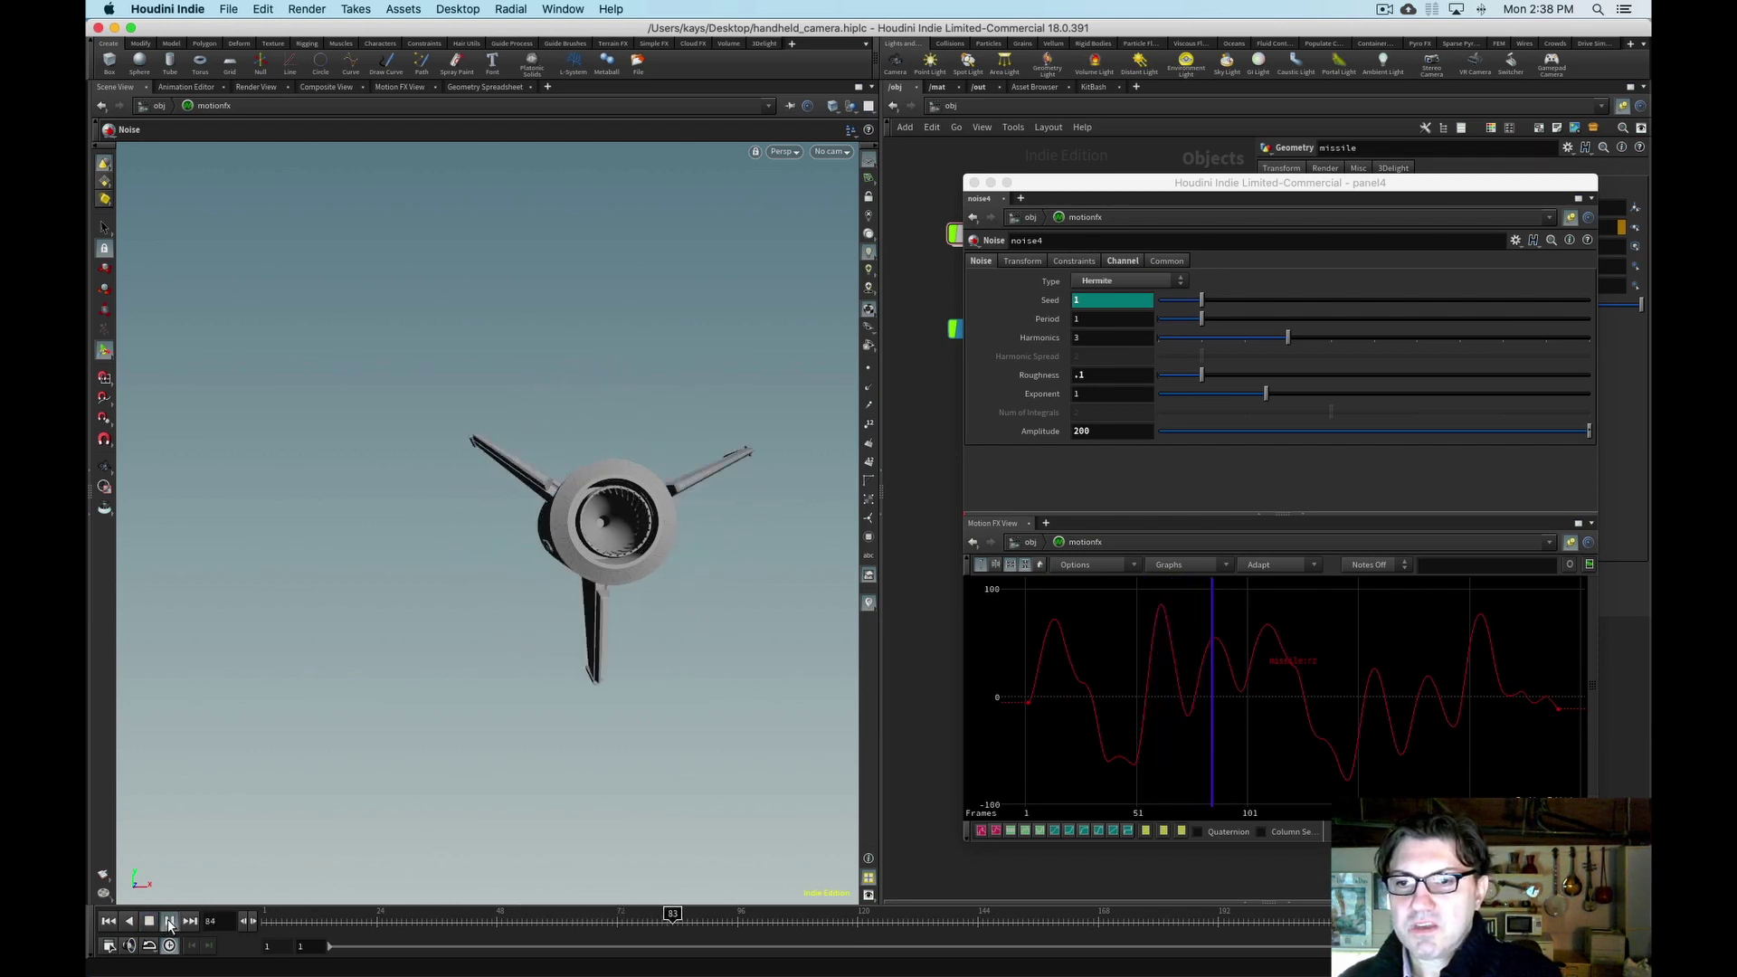
- Try the Harmonic Summation, Brownian, Random and Alligator noise types during playback, and return the type to Hermite
left_click(1126, 280)
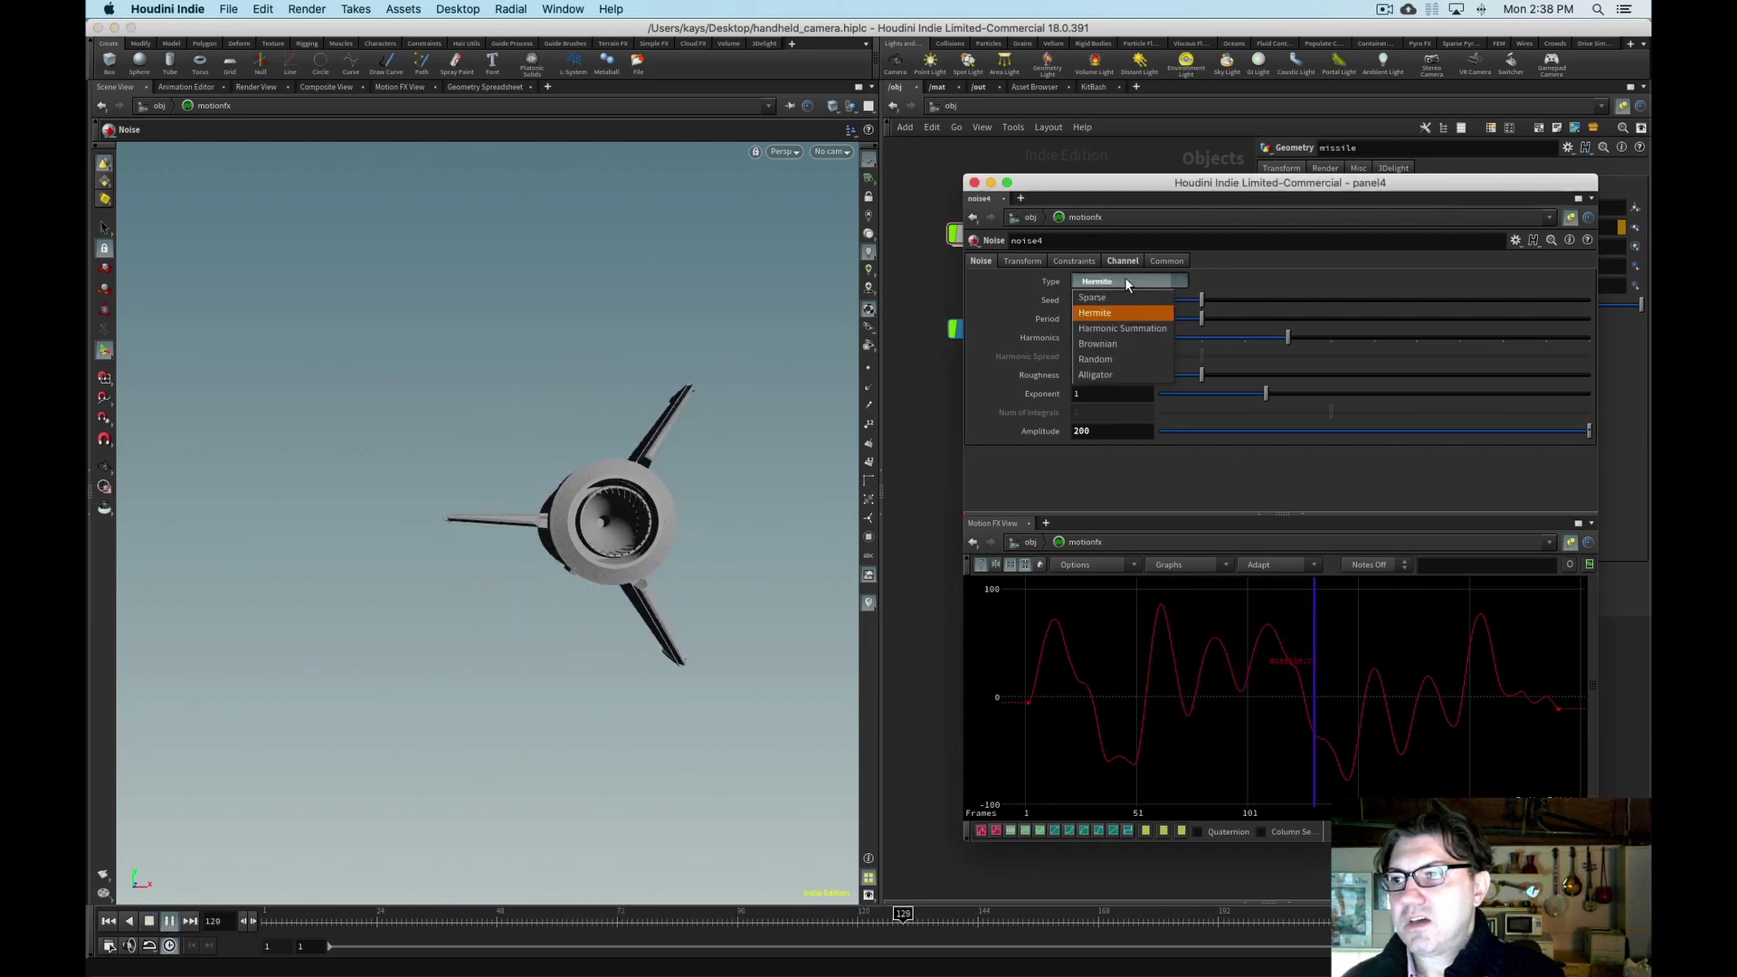
left_click(1112, 329)
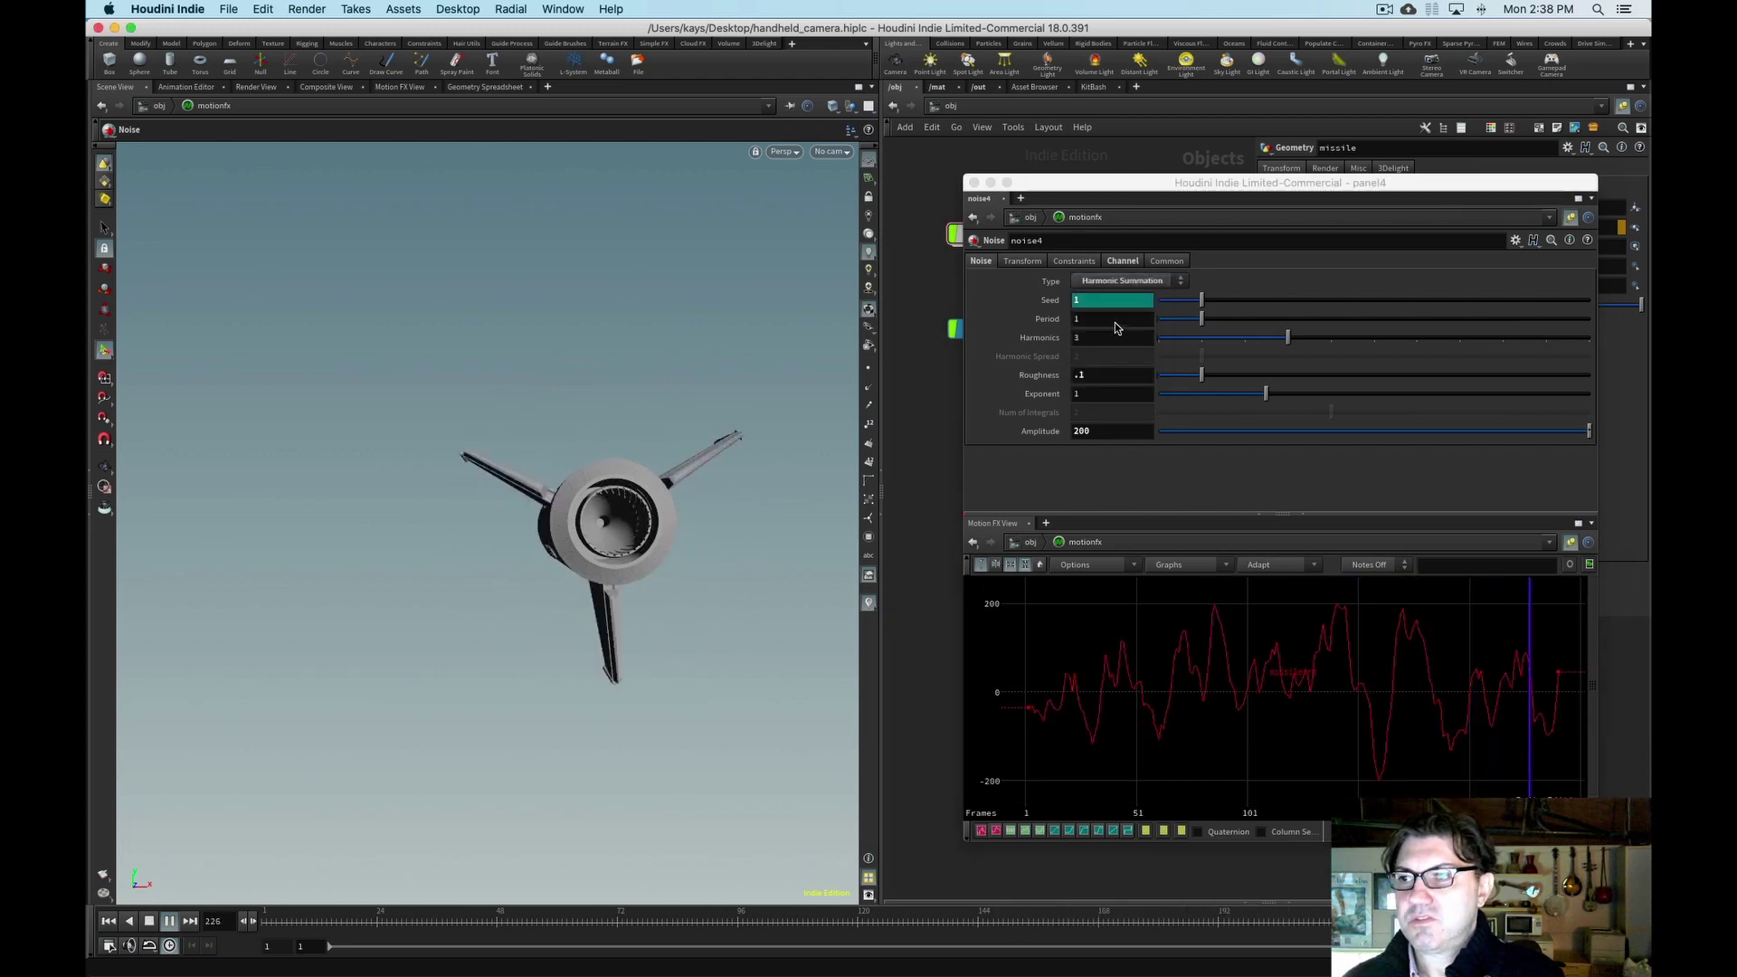
left_click(1136, 284)
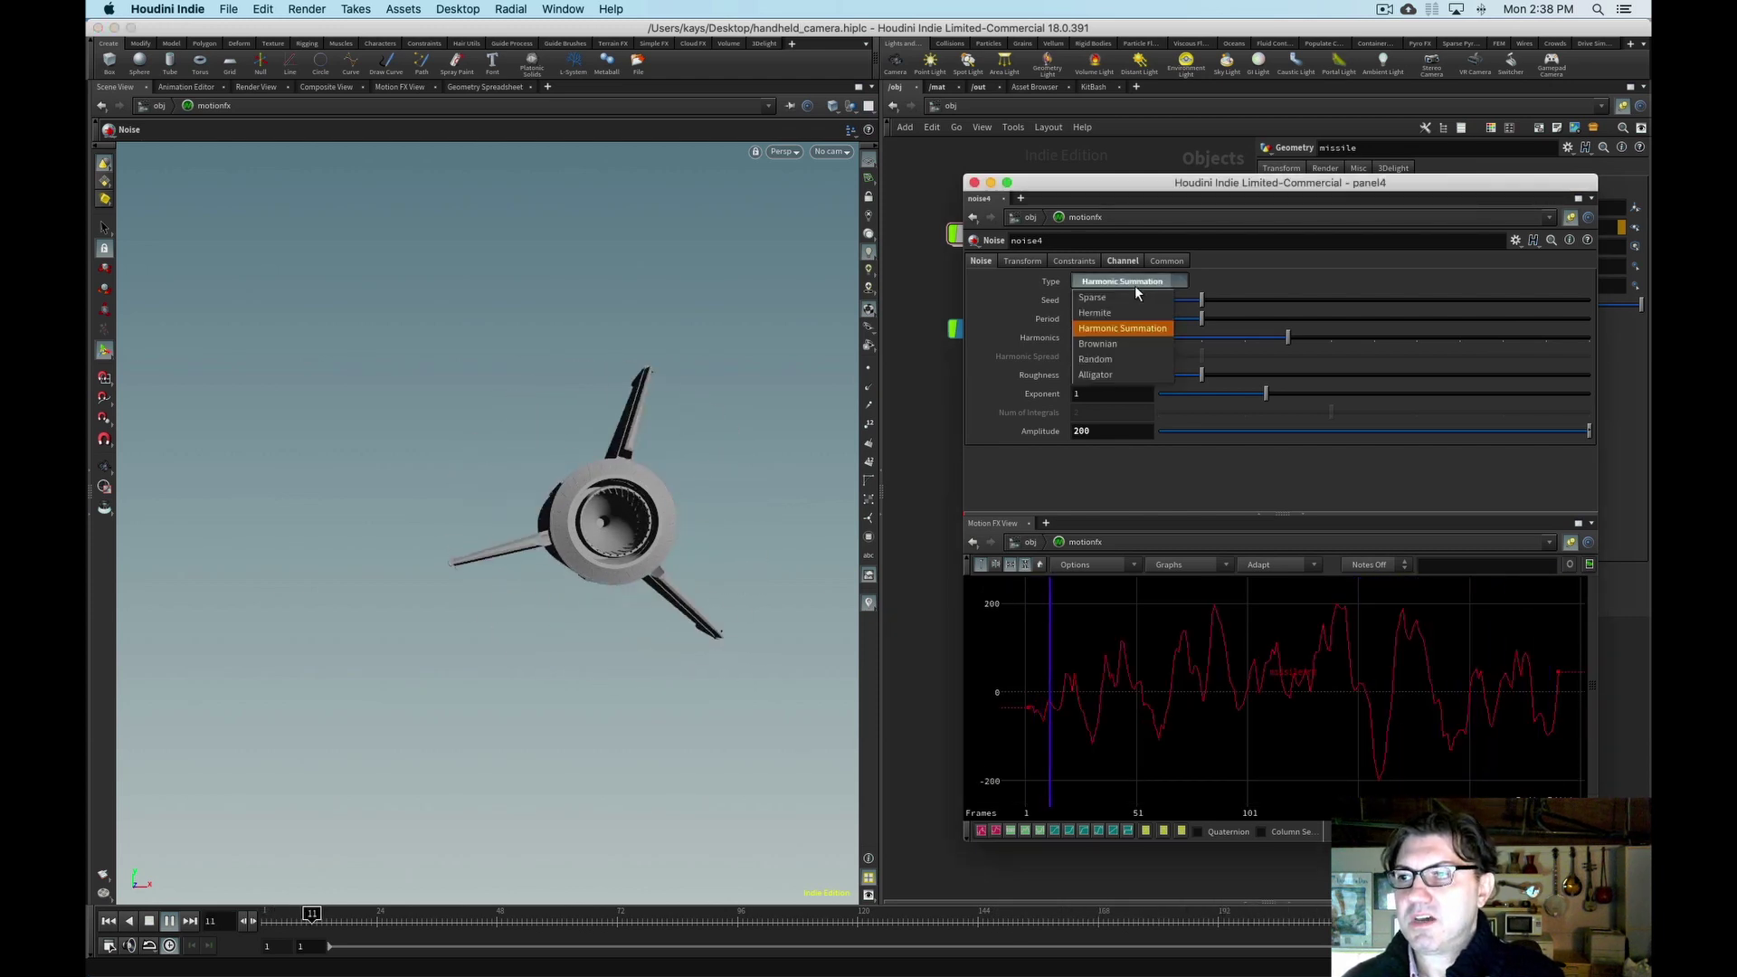
left_click(1125, 345)
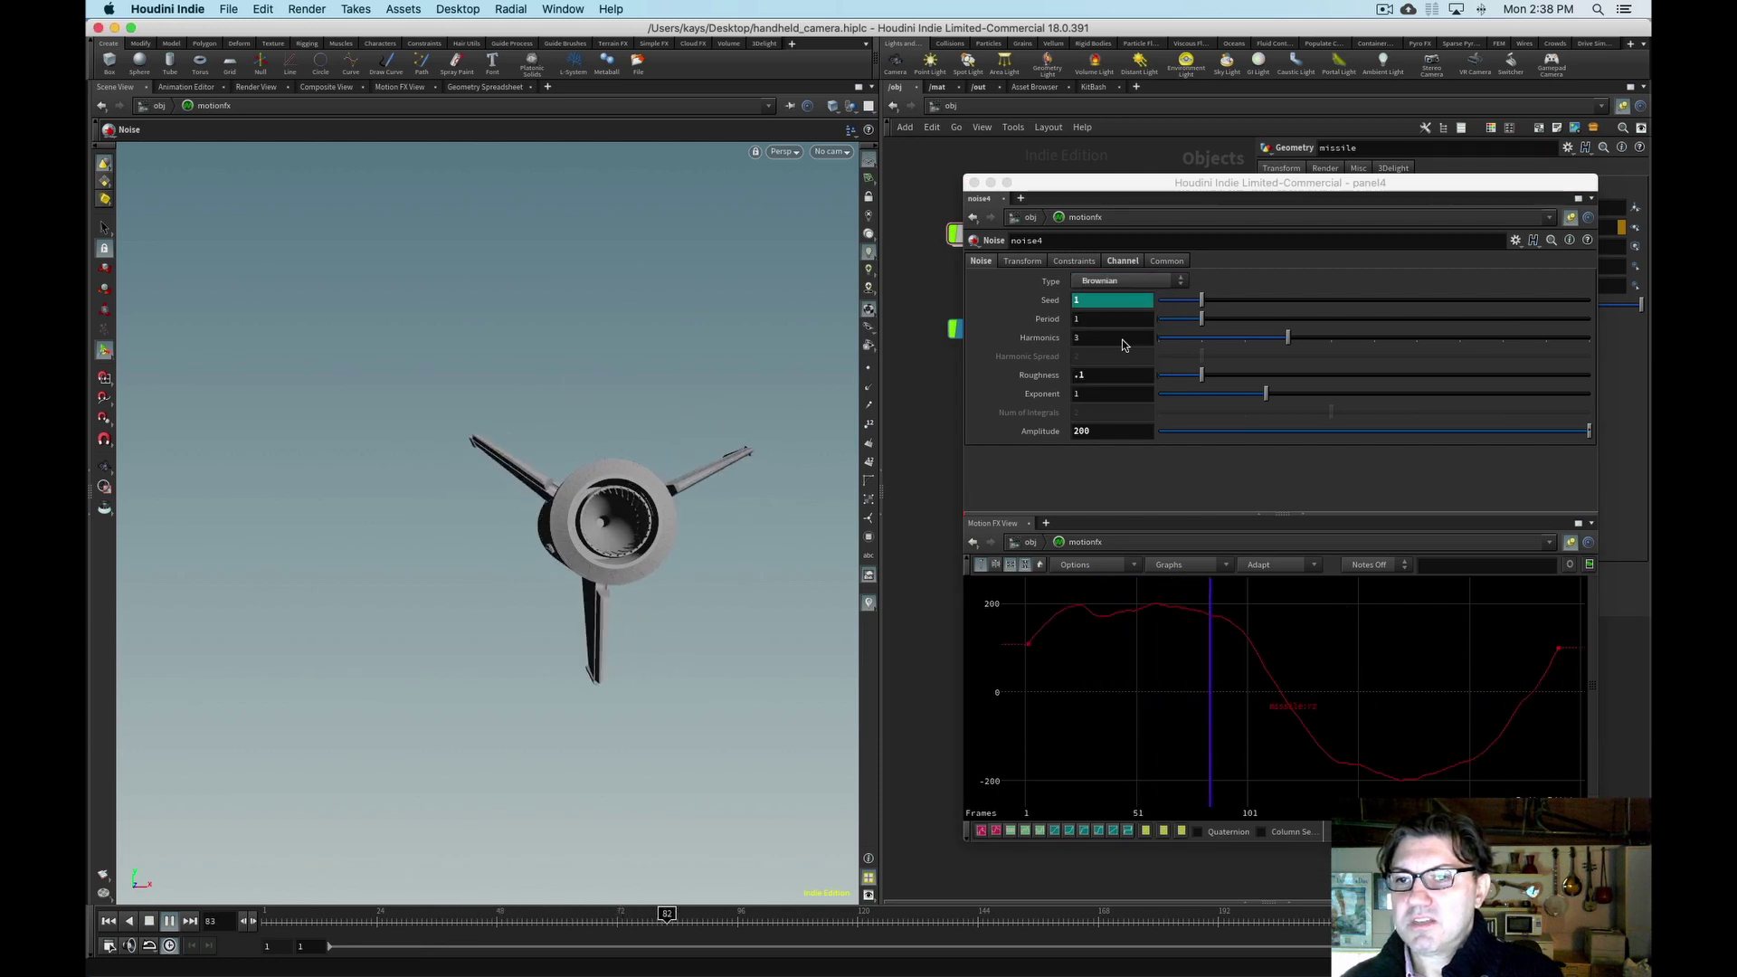
left_click(1125, 277)
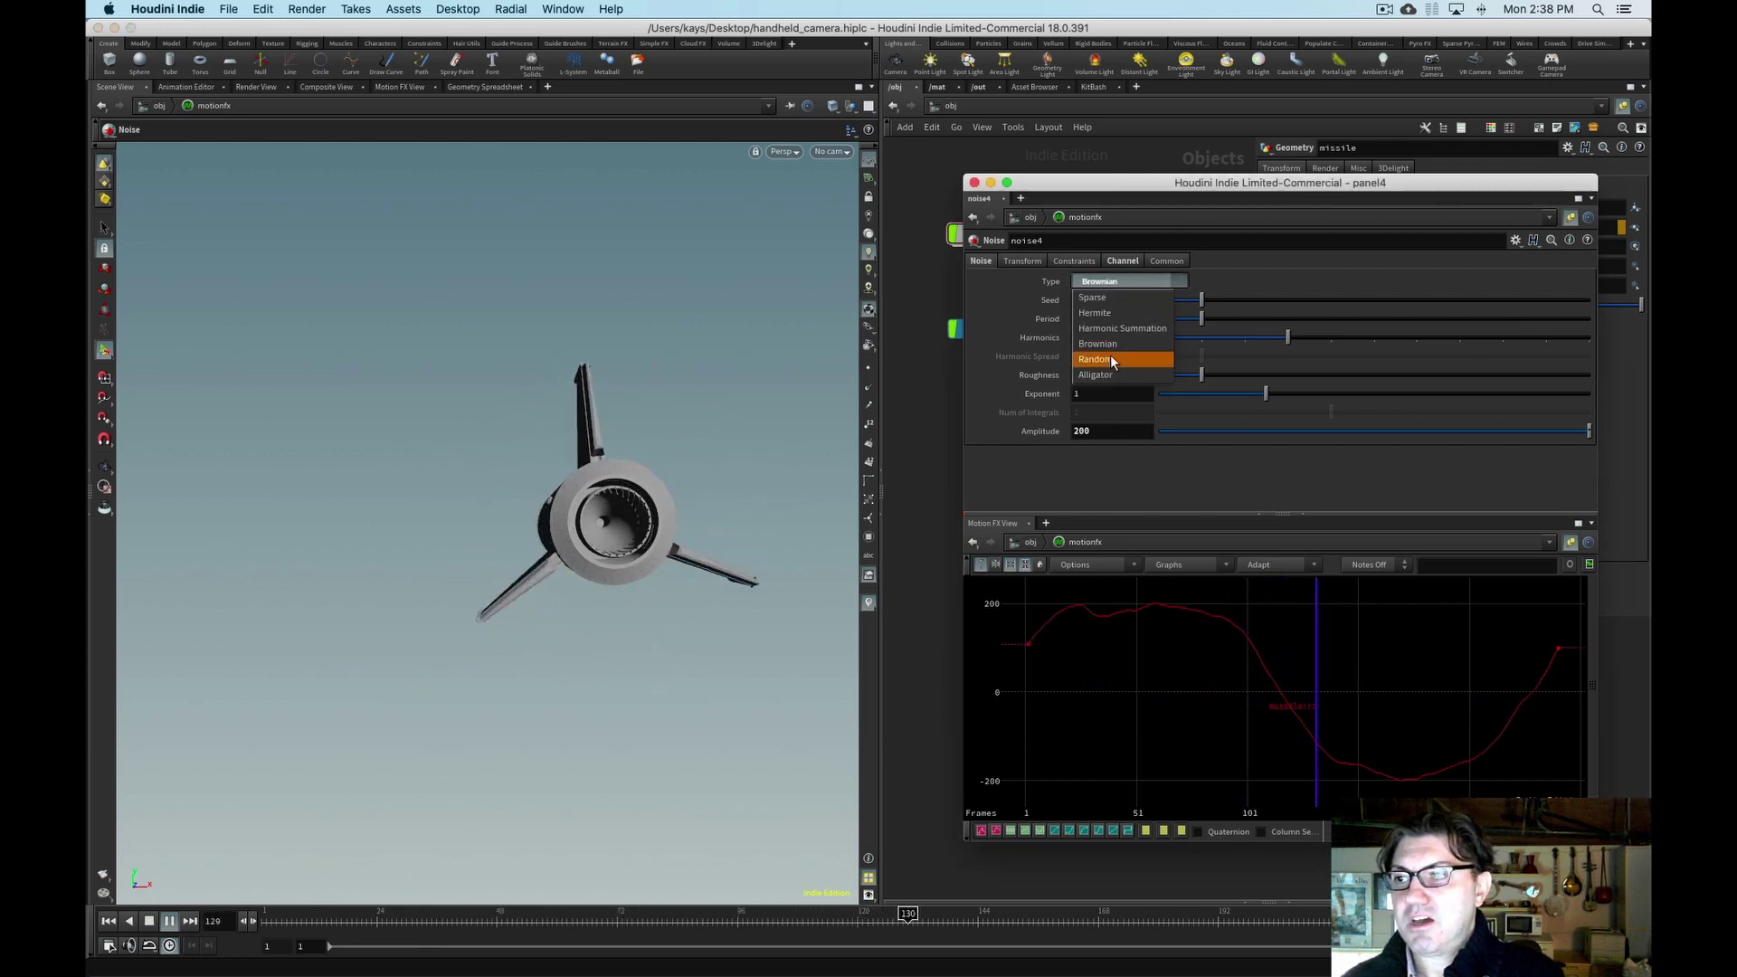
left_click(1112, 359)
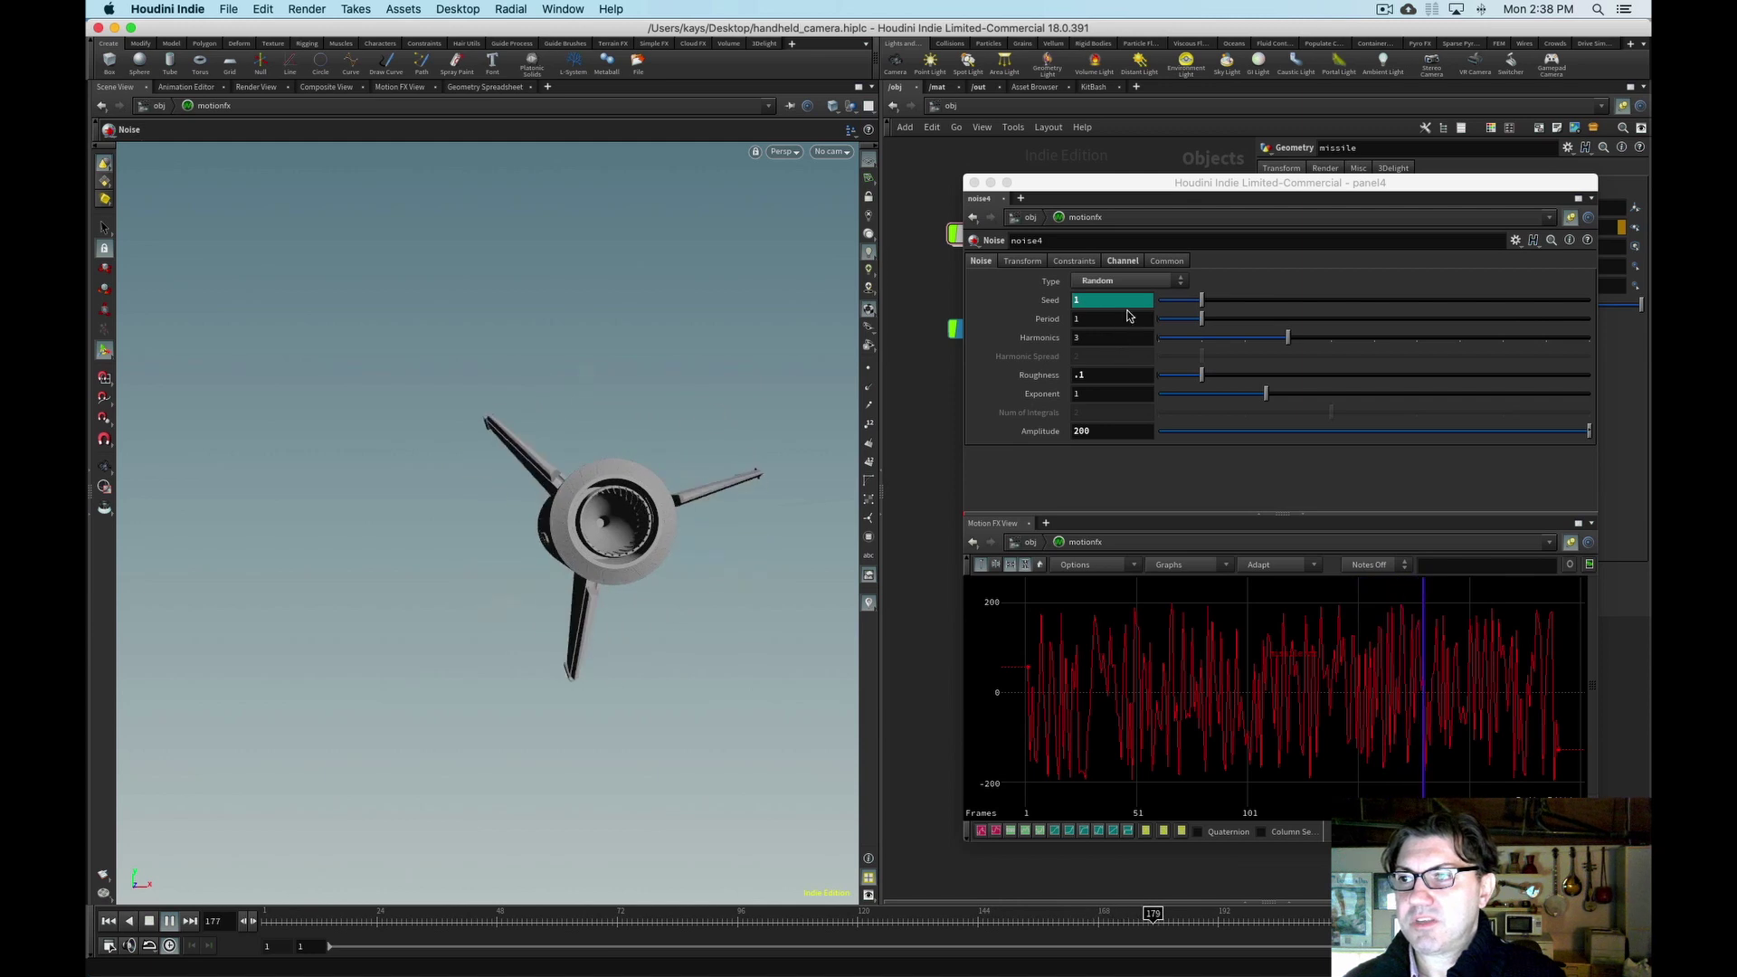
left_click(1136, 282)
left_click(1126, 375)
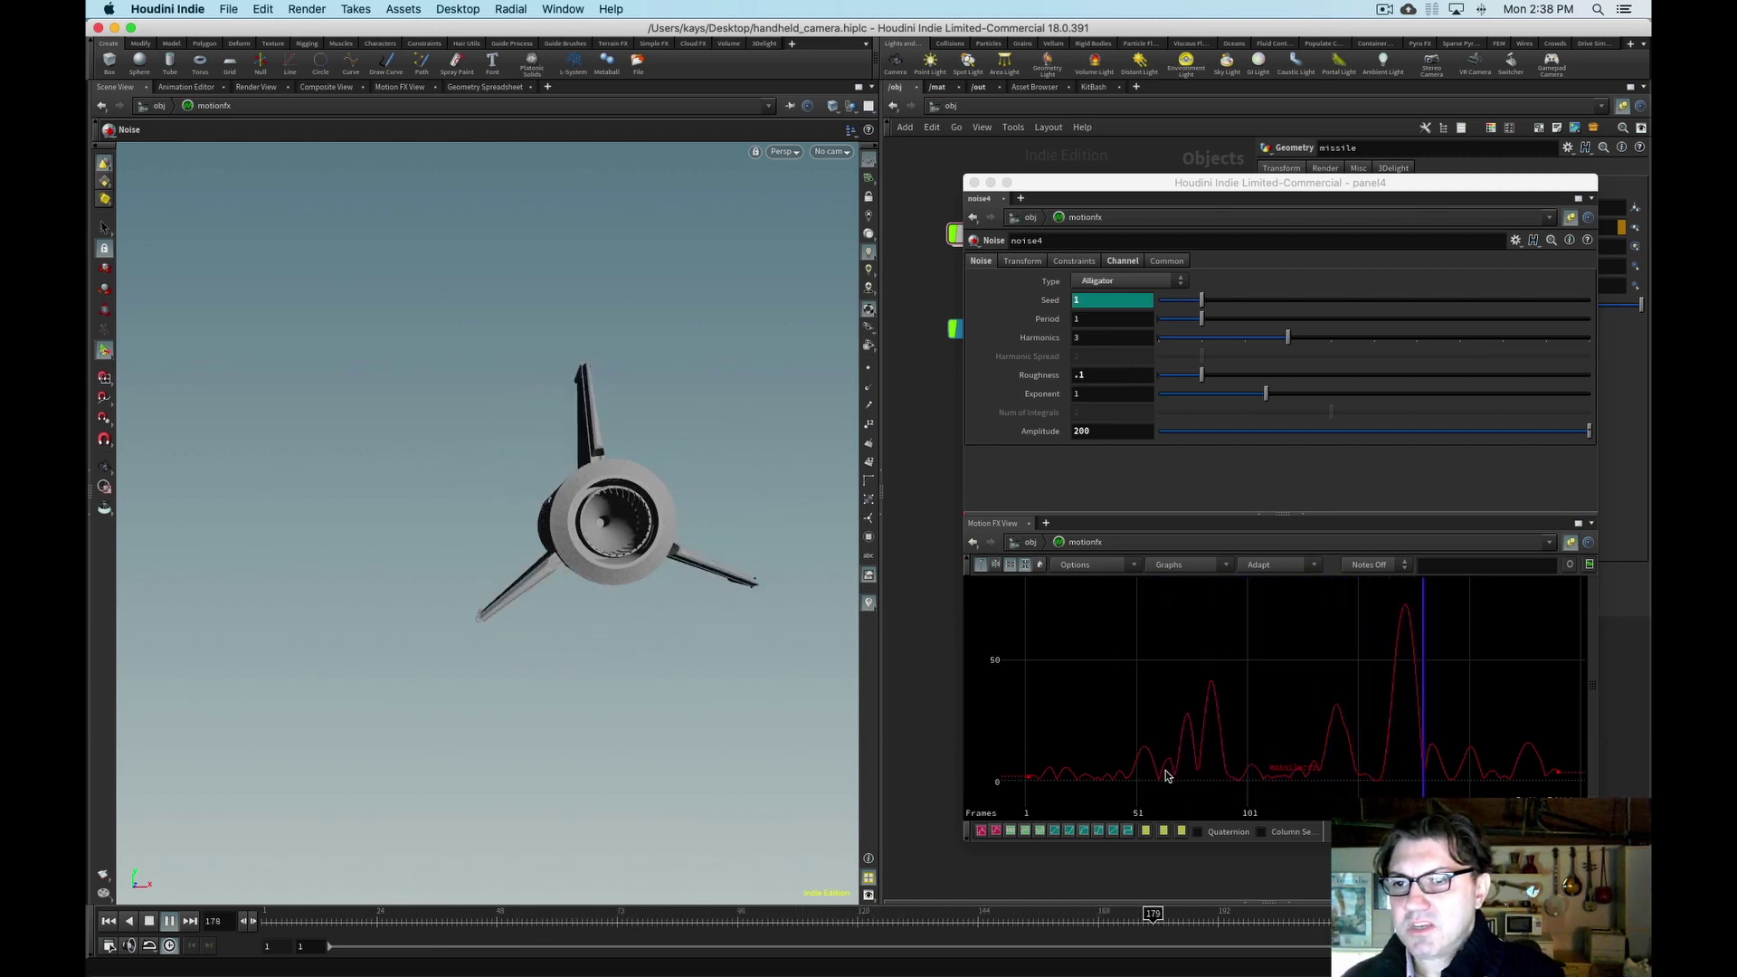
left_click(1149, 281)
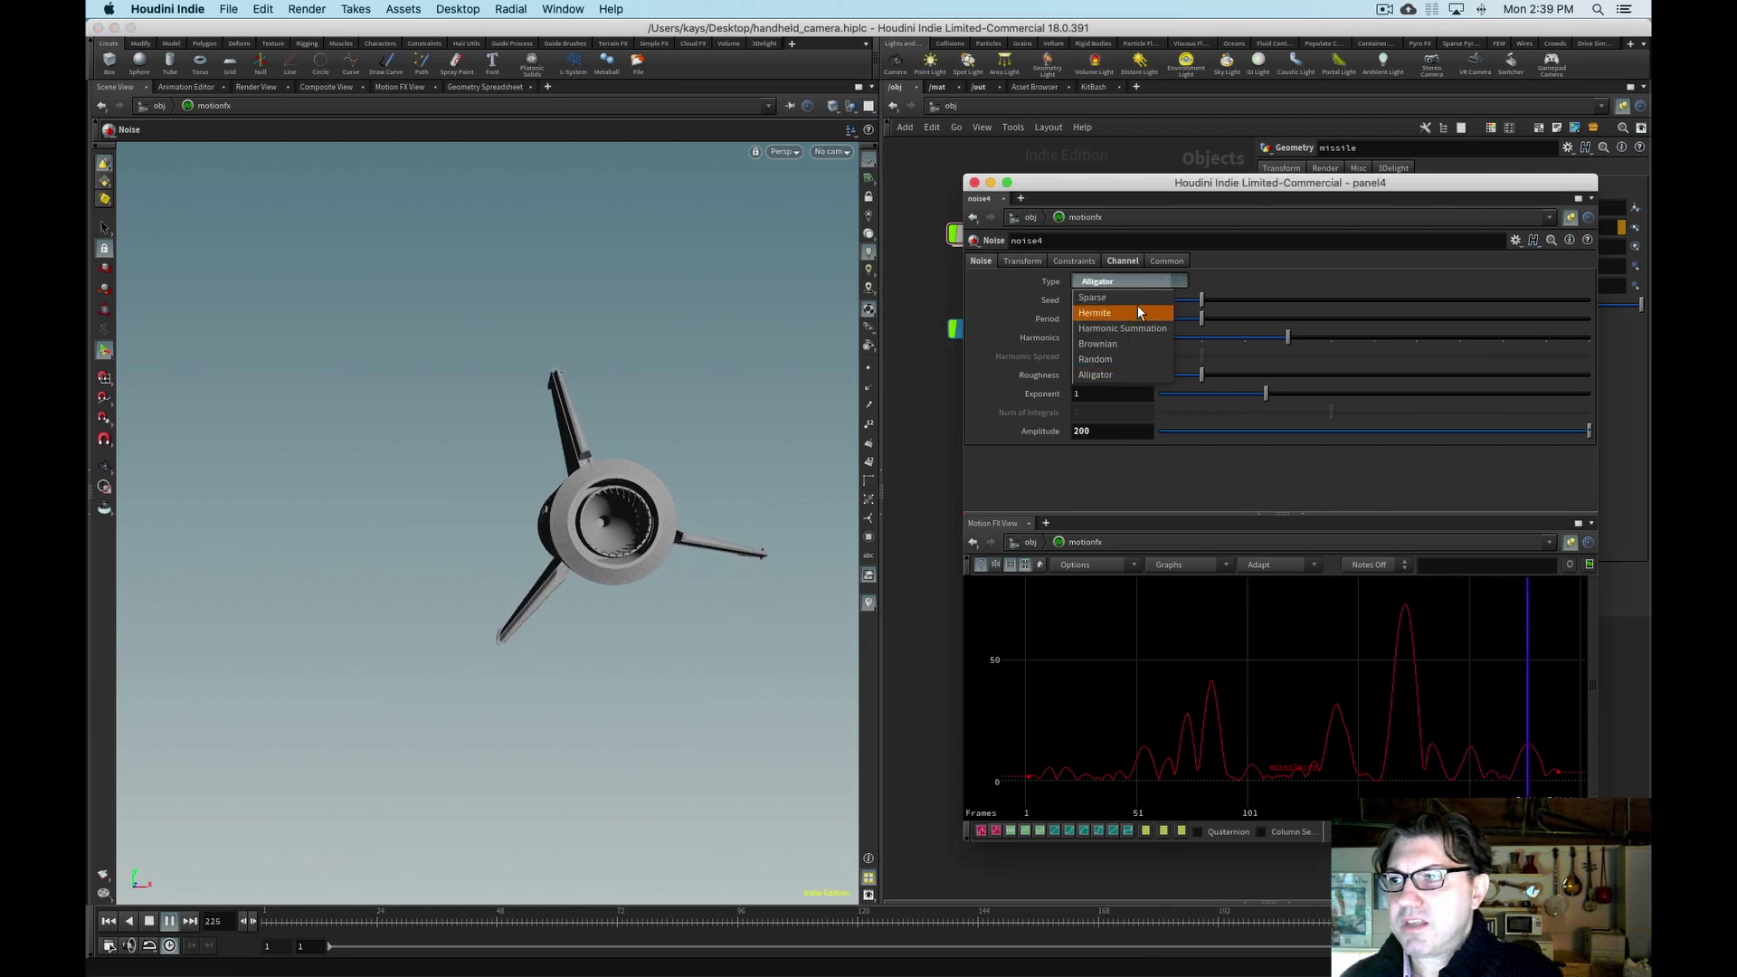
left_click(1137, 311)
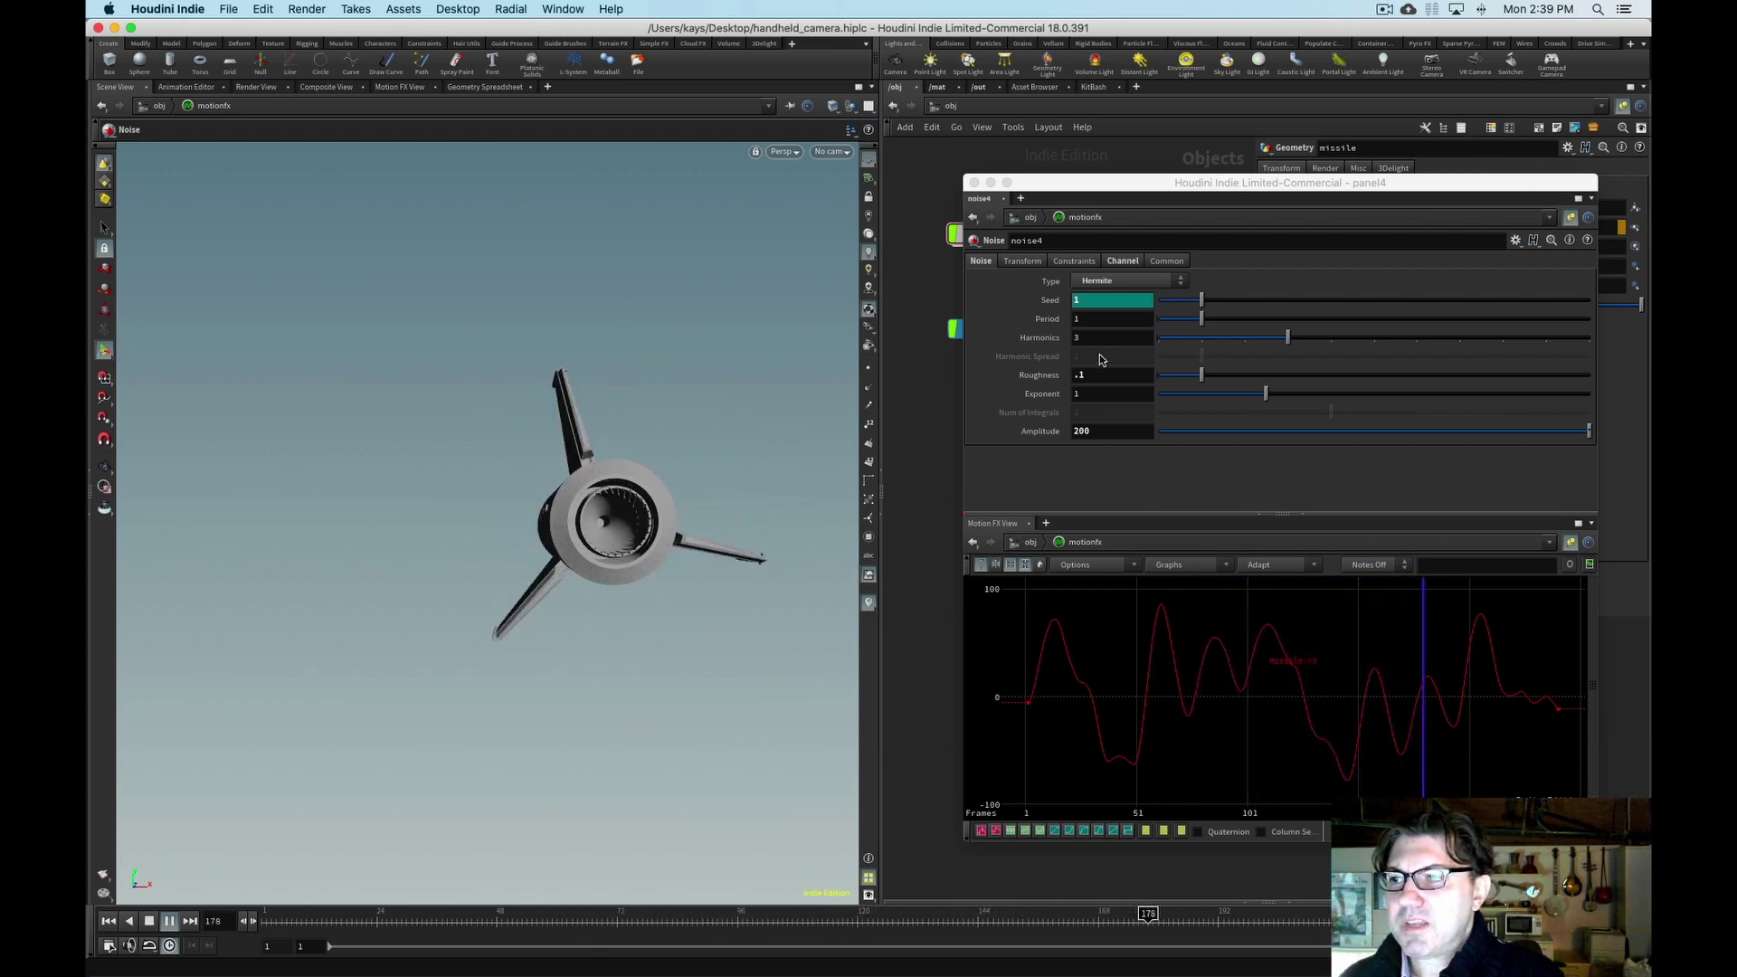
- Set the period of the missile's Hermite noise to 2
left_click(1081, 319)
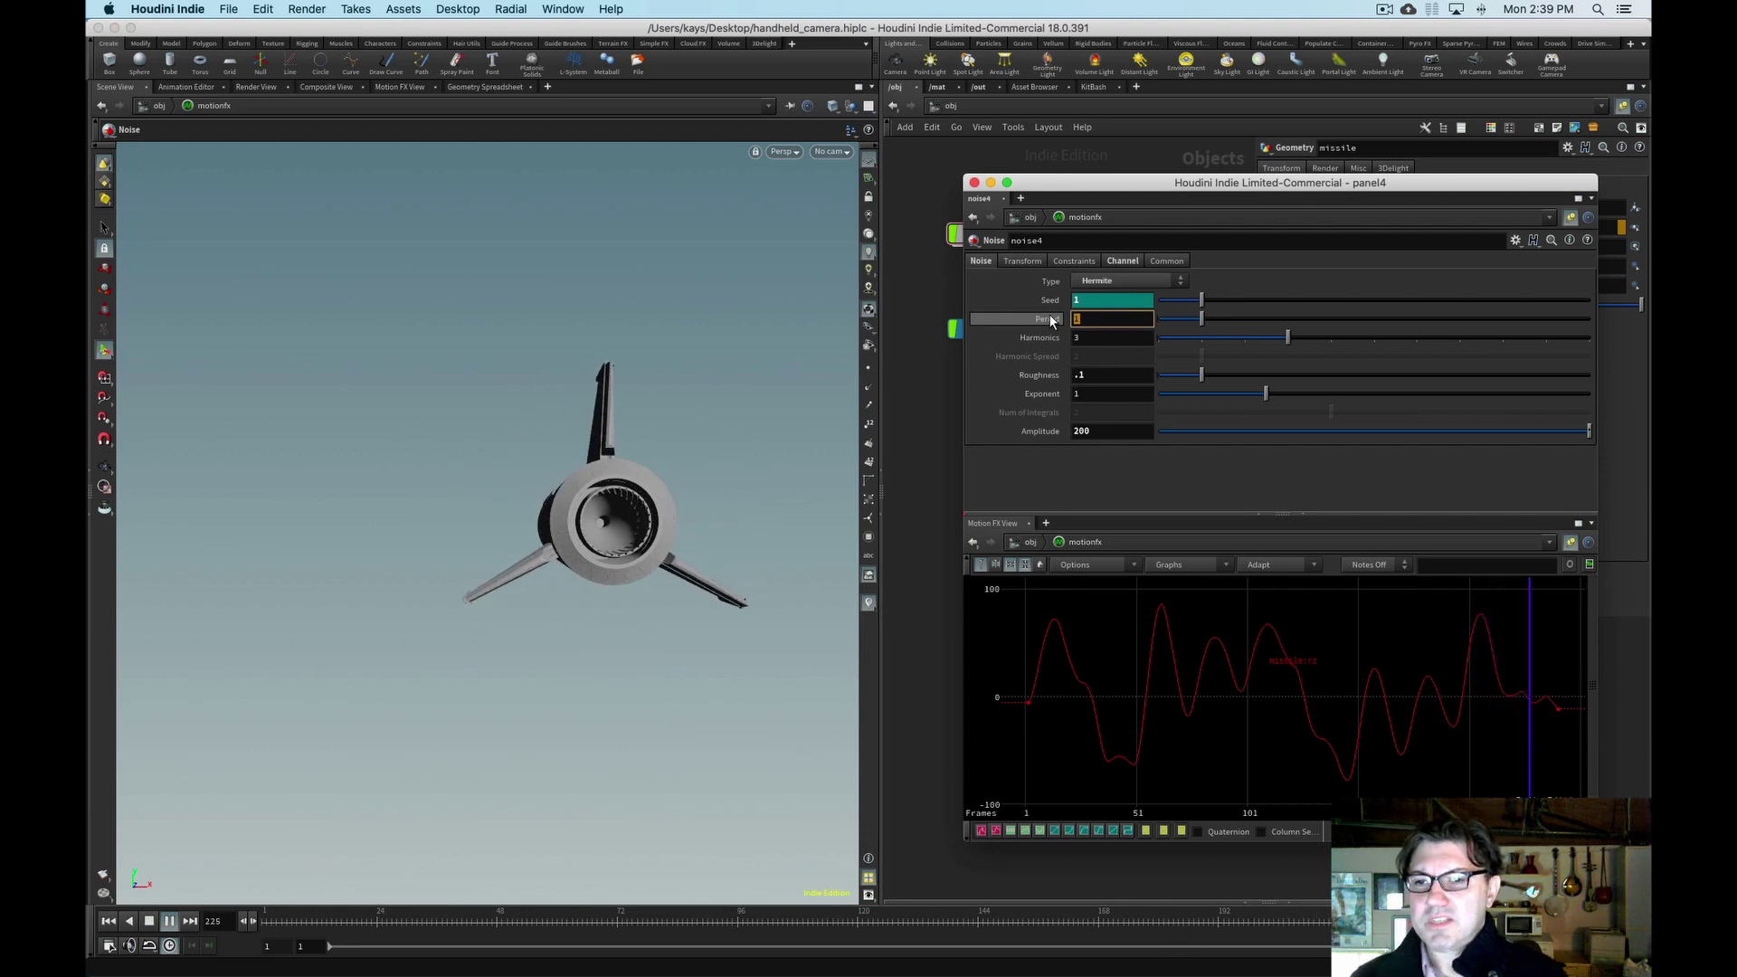
type("2")
key("Return")
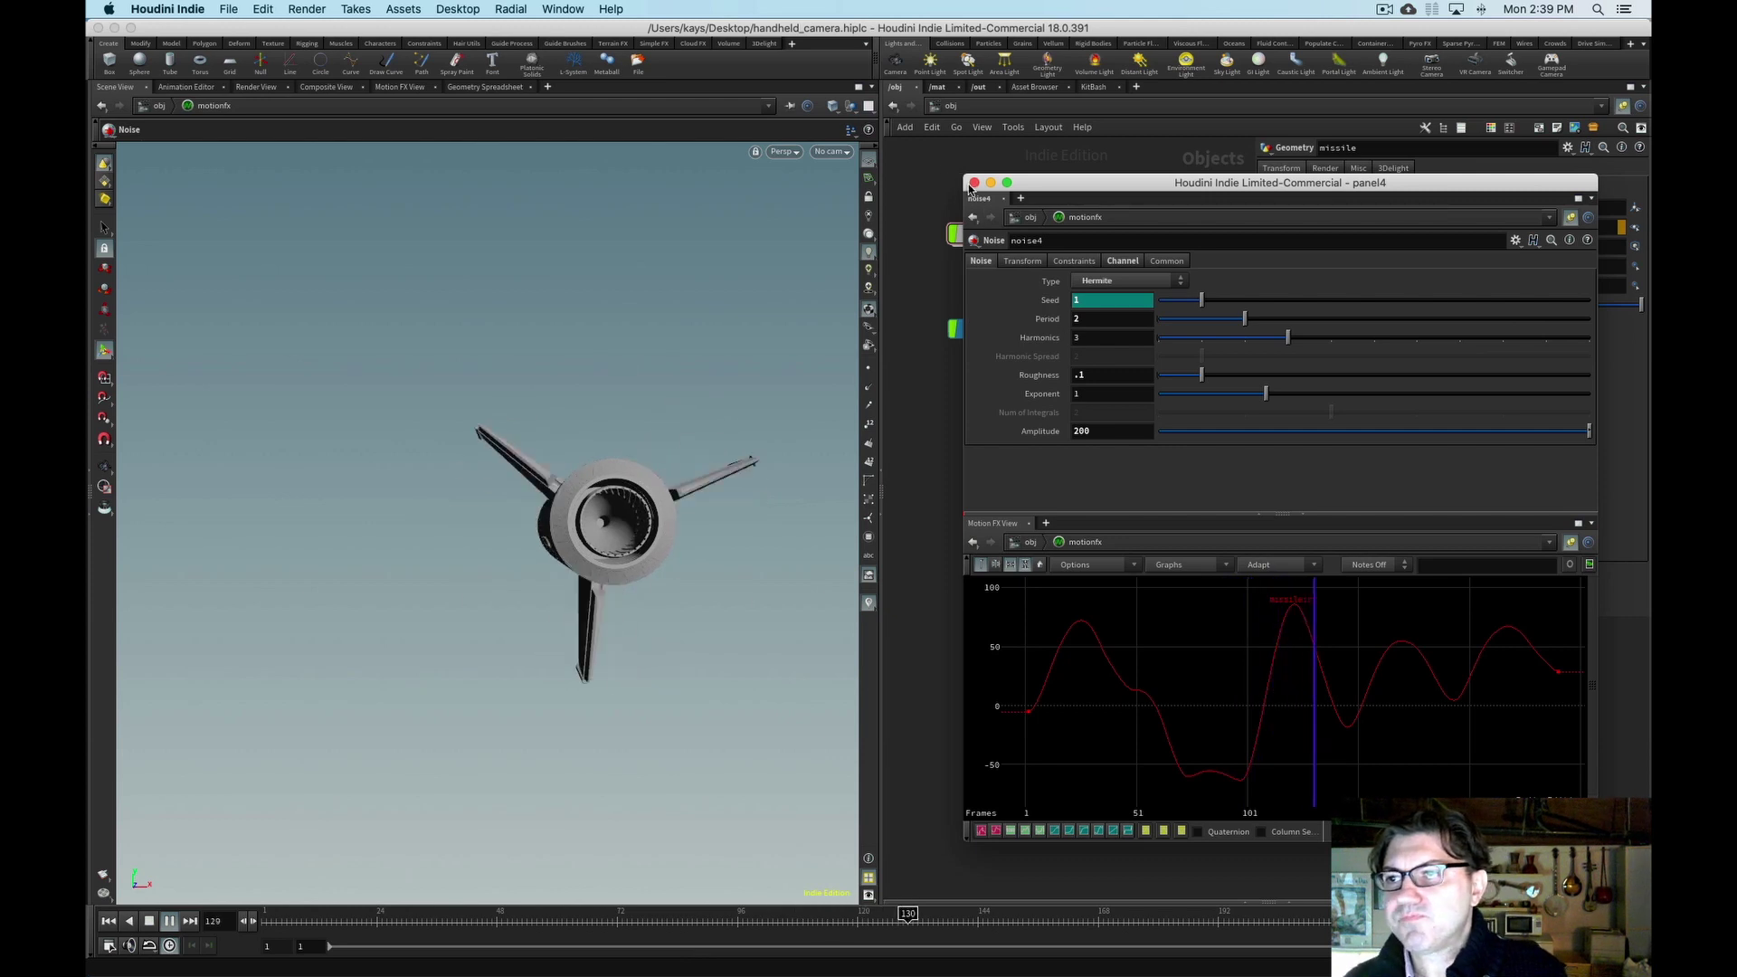
- Close the noise effect window and look through cam1 in the viewport
left_click(945, 504)
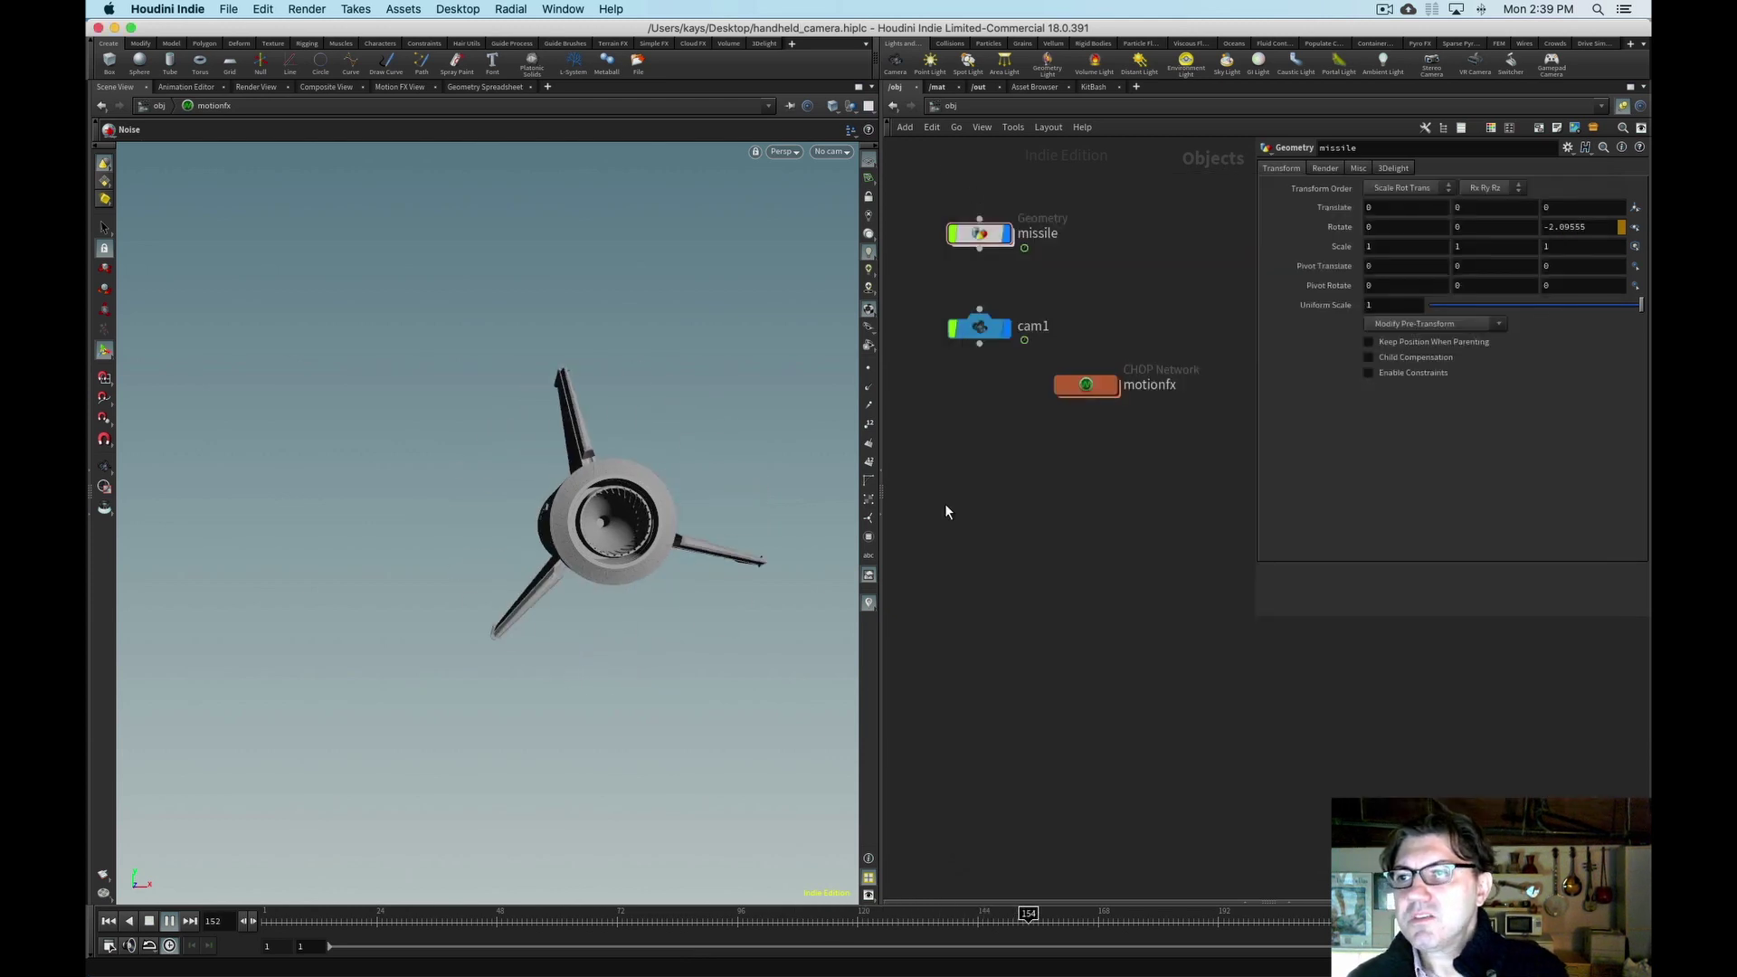
left_click(839, 150)
left_click(850, 225)
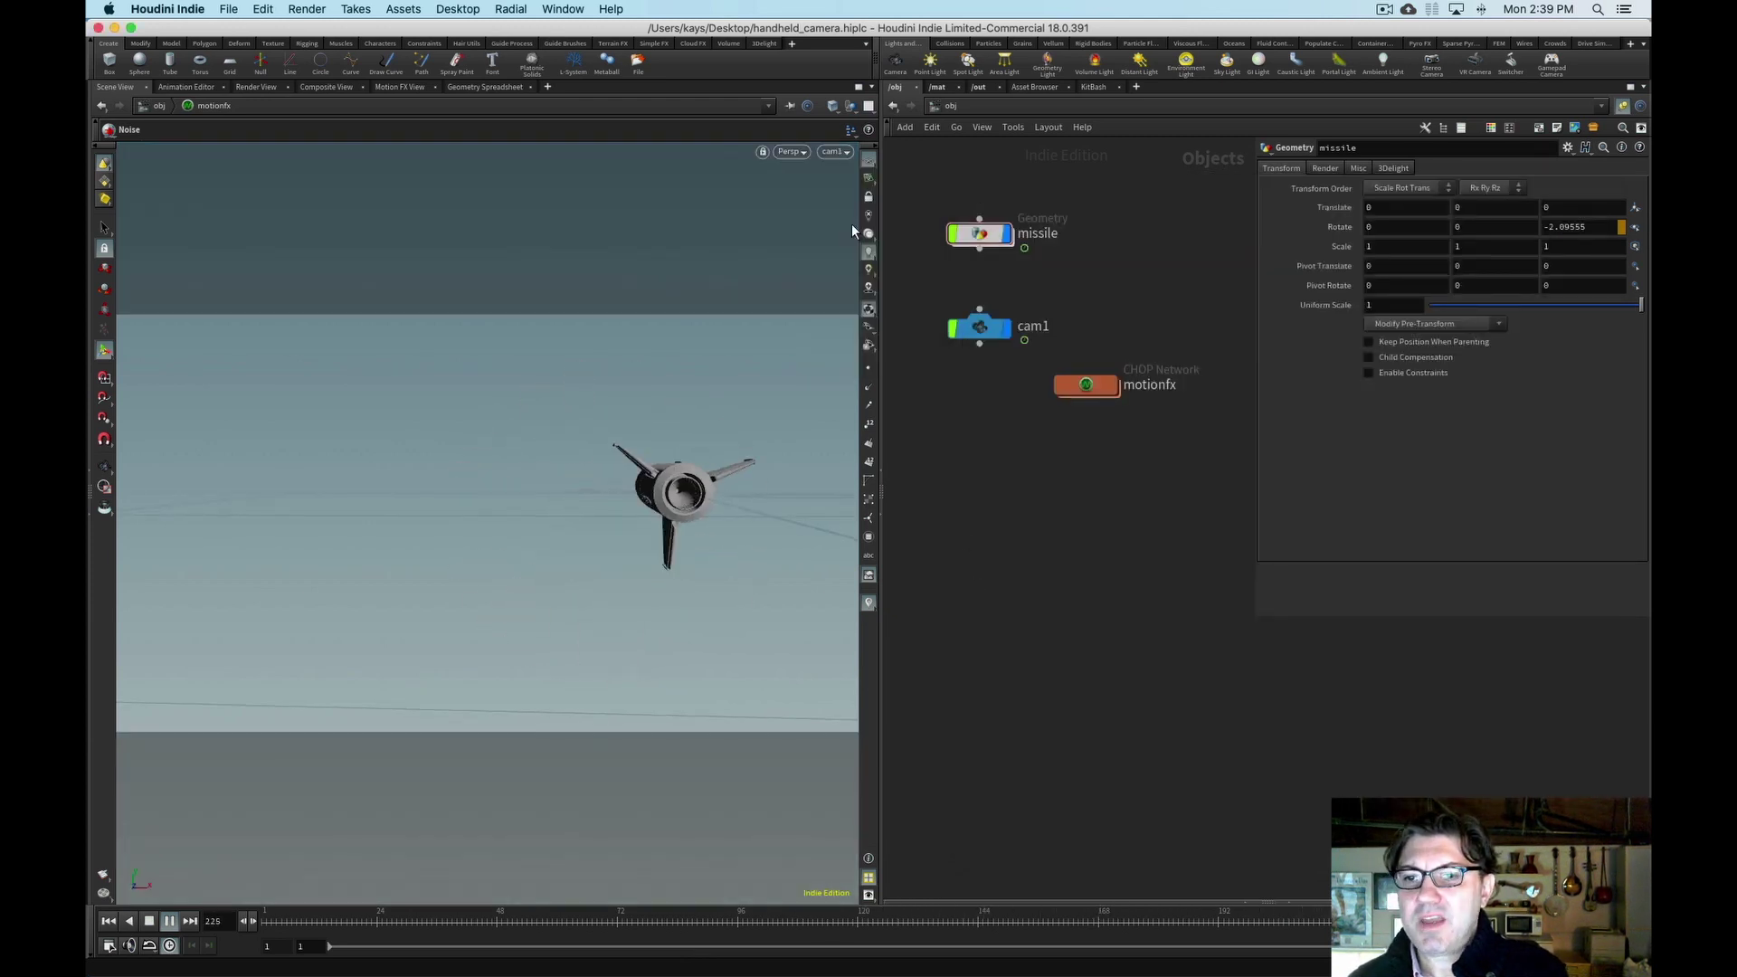